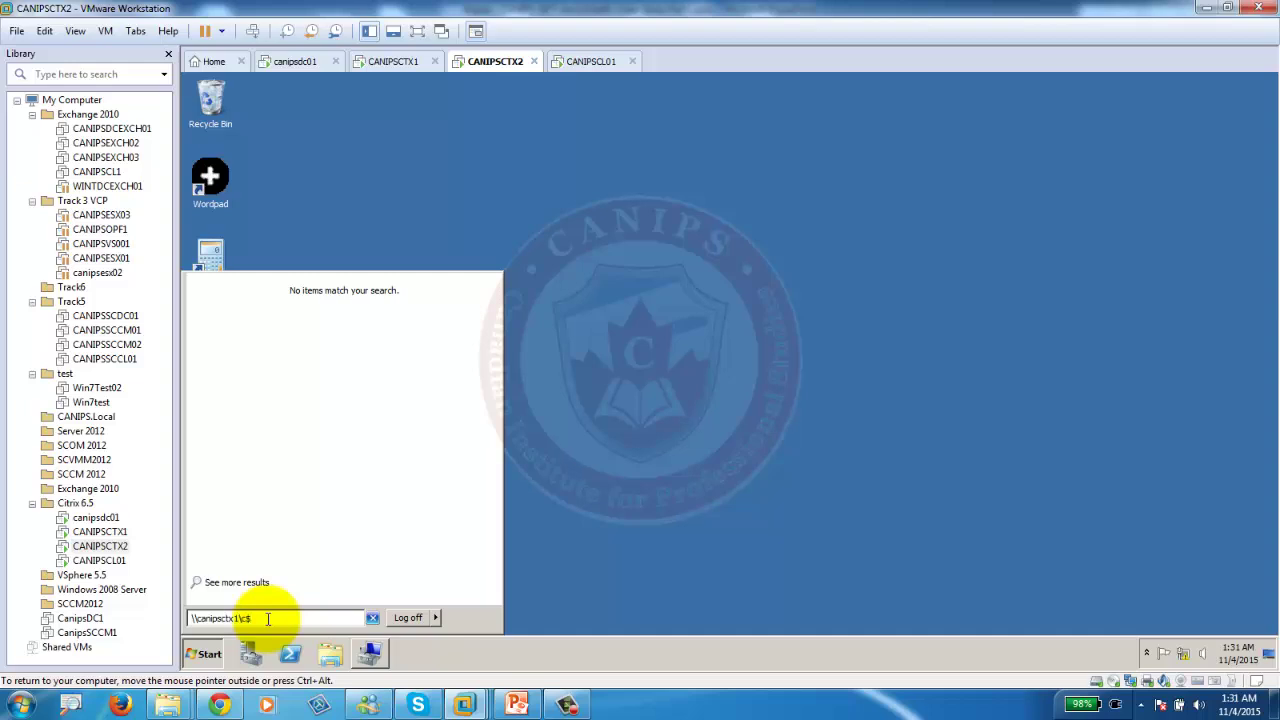
# Open the Software folder on canipsctx1's C$ share and select the FileZilla setup file.
pyautogui.press('Return')
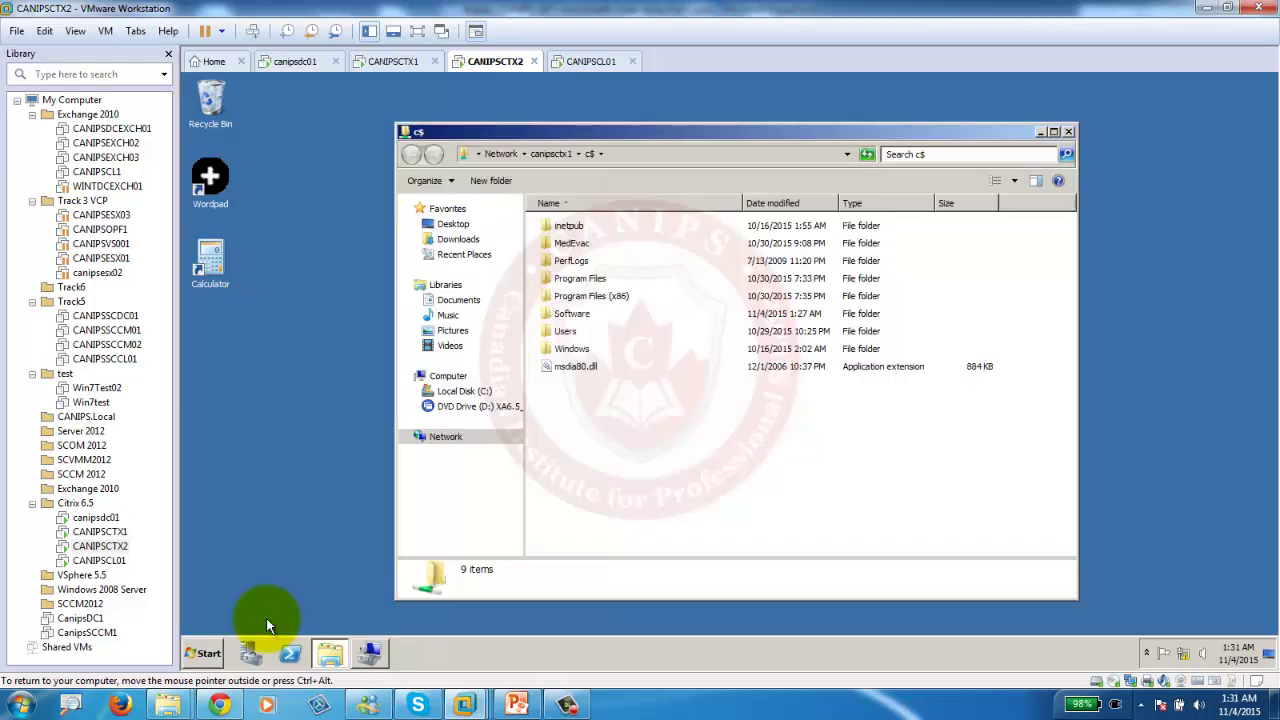
pyautogui.doubleClick(572, 314)
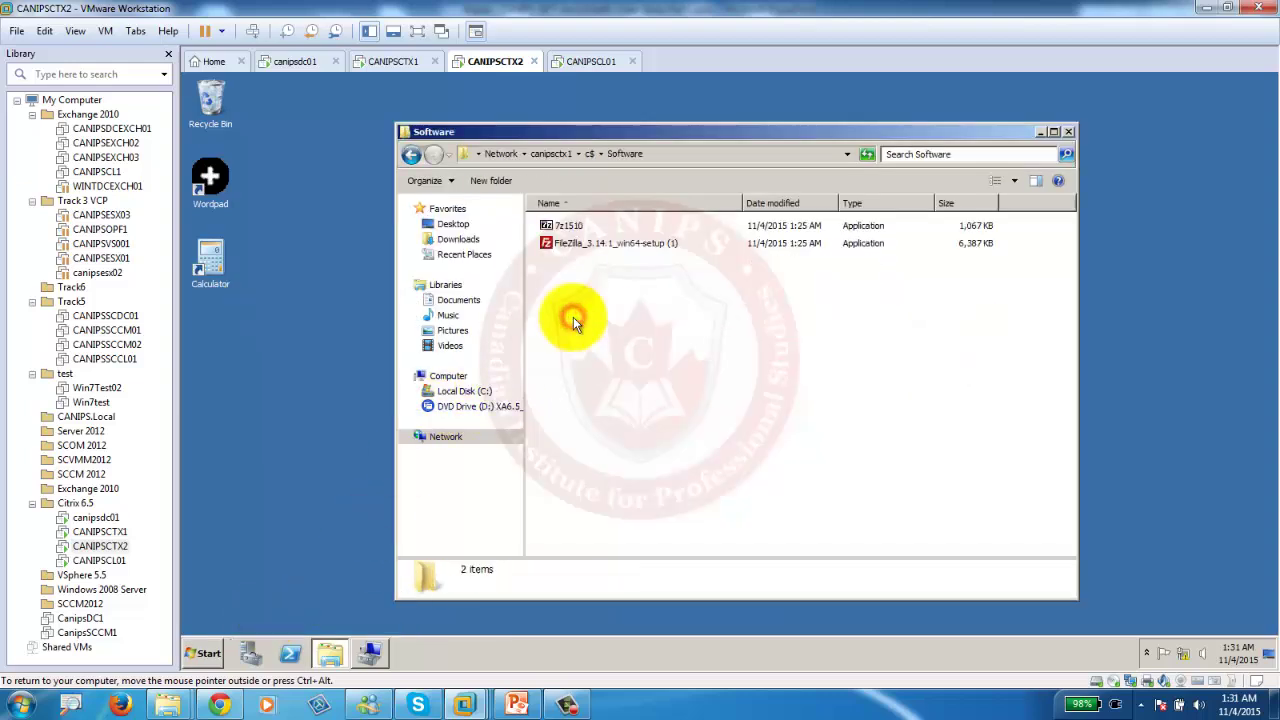
pyautogui.click(574, 248)
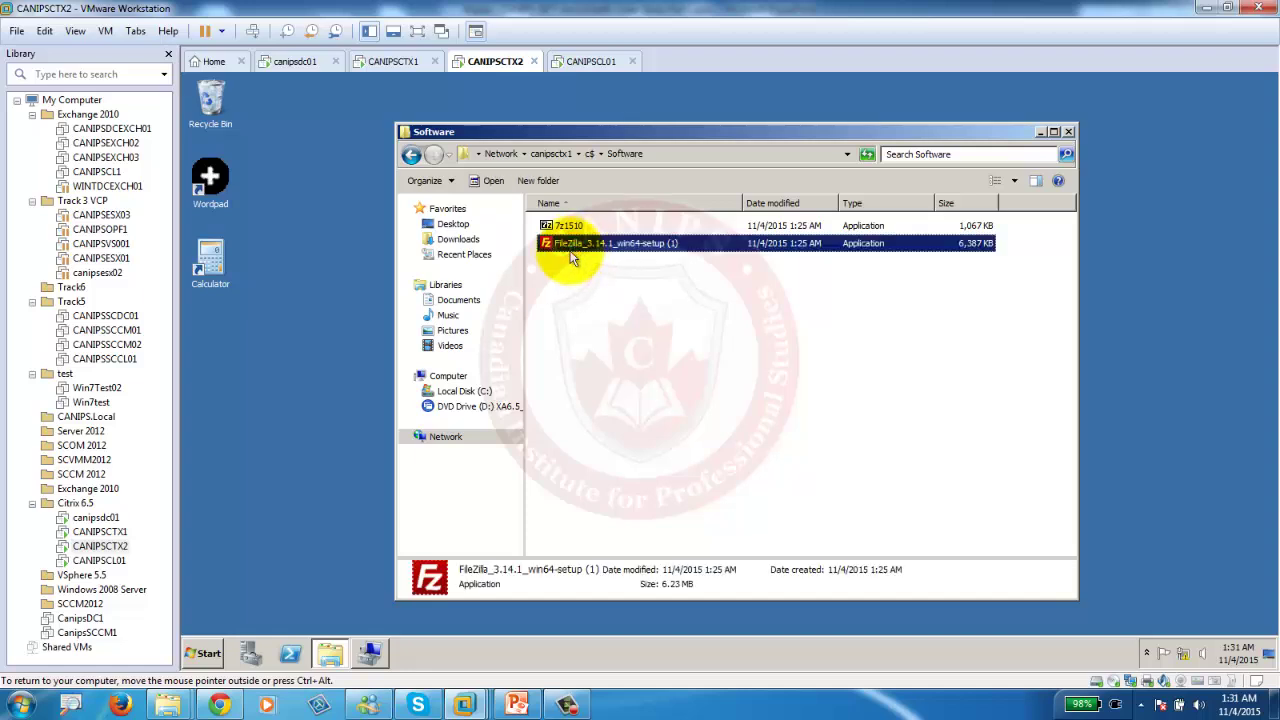
# Run change user /install in a Command Prompt to put the session in install mode.
pyautogui.click(214, 654)
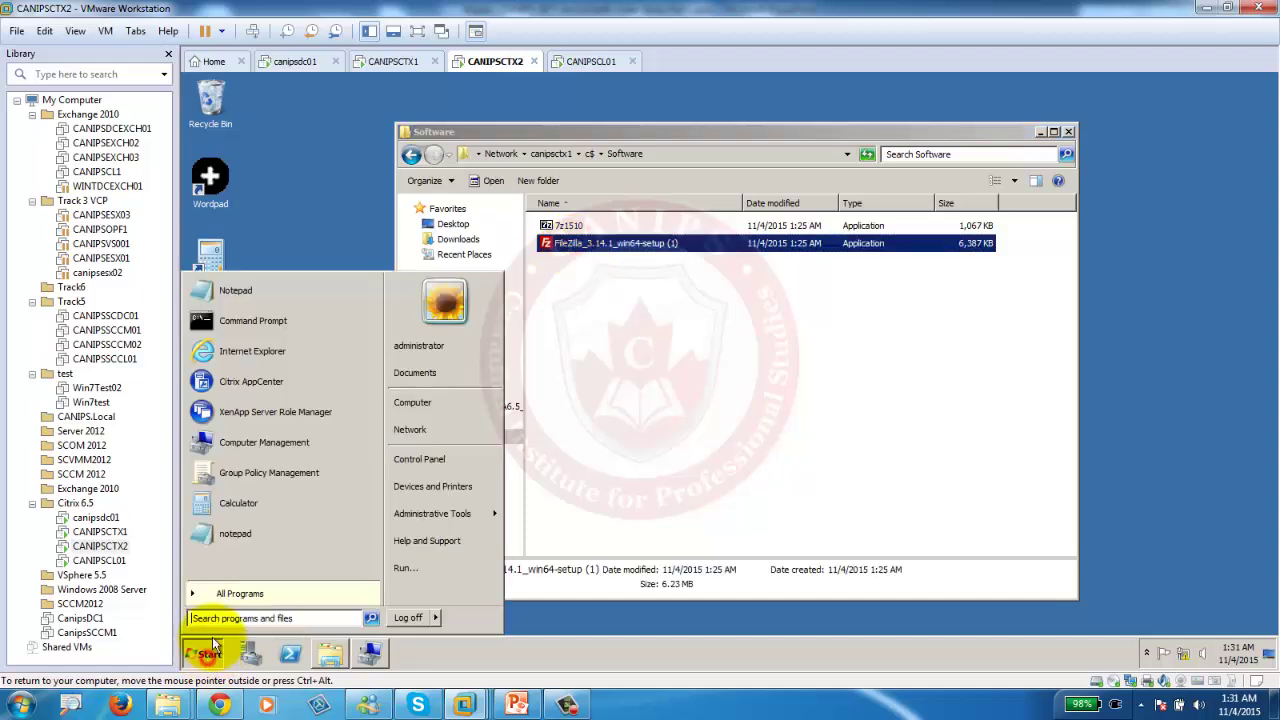
pyautogui.click(262, 321)
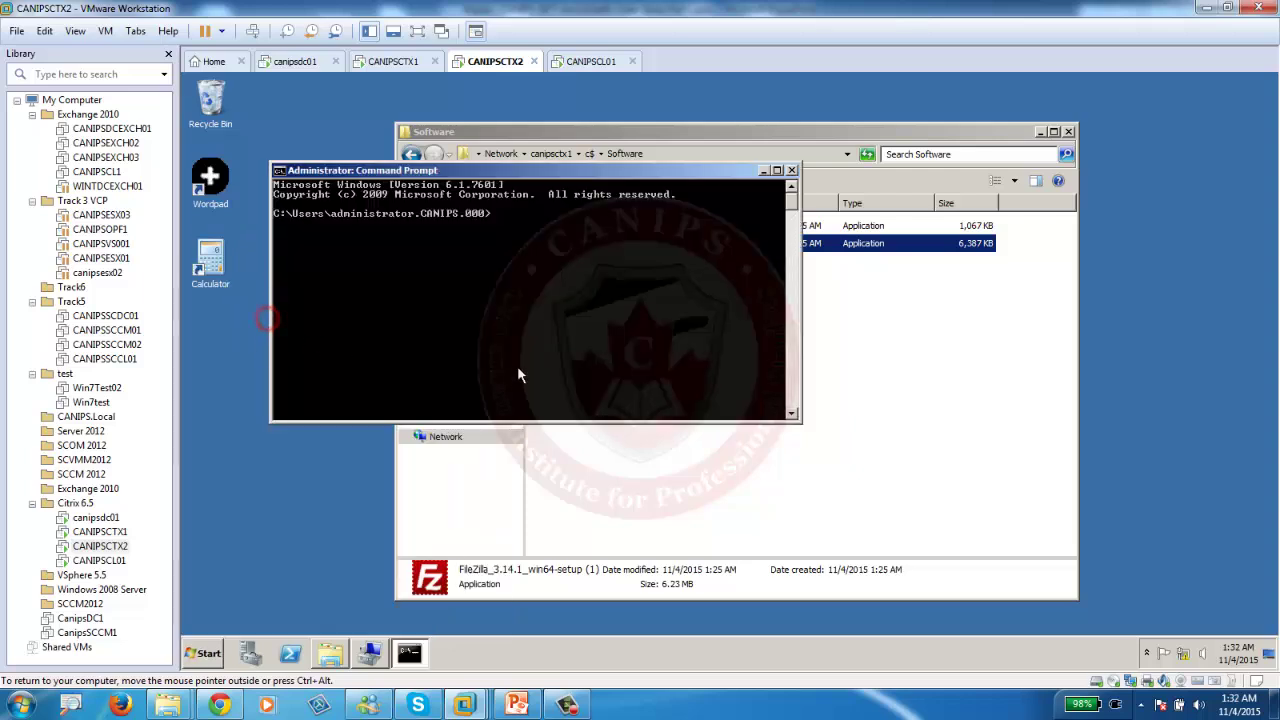
pyautogui.click(516, 281)
pyautogui.write('change user /install')
pyautogui.press('Return')
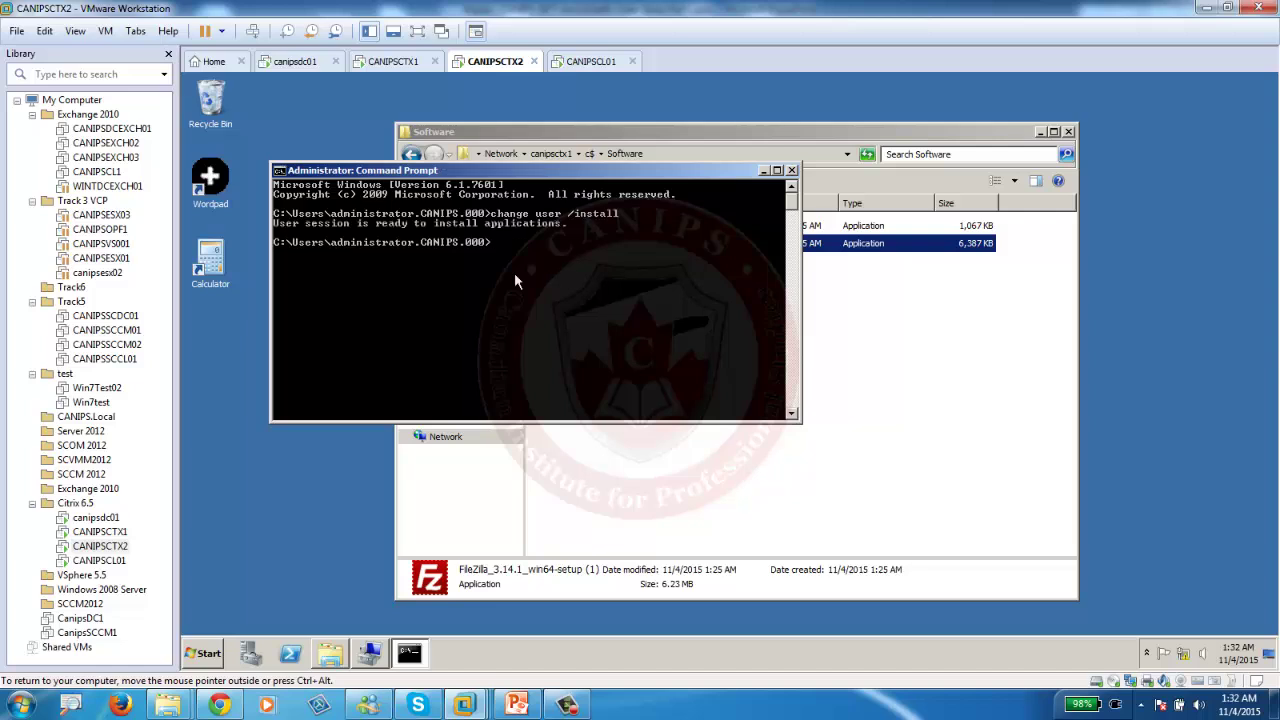
pyautogui.click(886, 309)
# Install FileZilla Client 3.14.1 from the setup file with default options.
pyautogui.rightClick(687, 243)
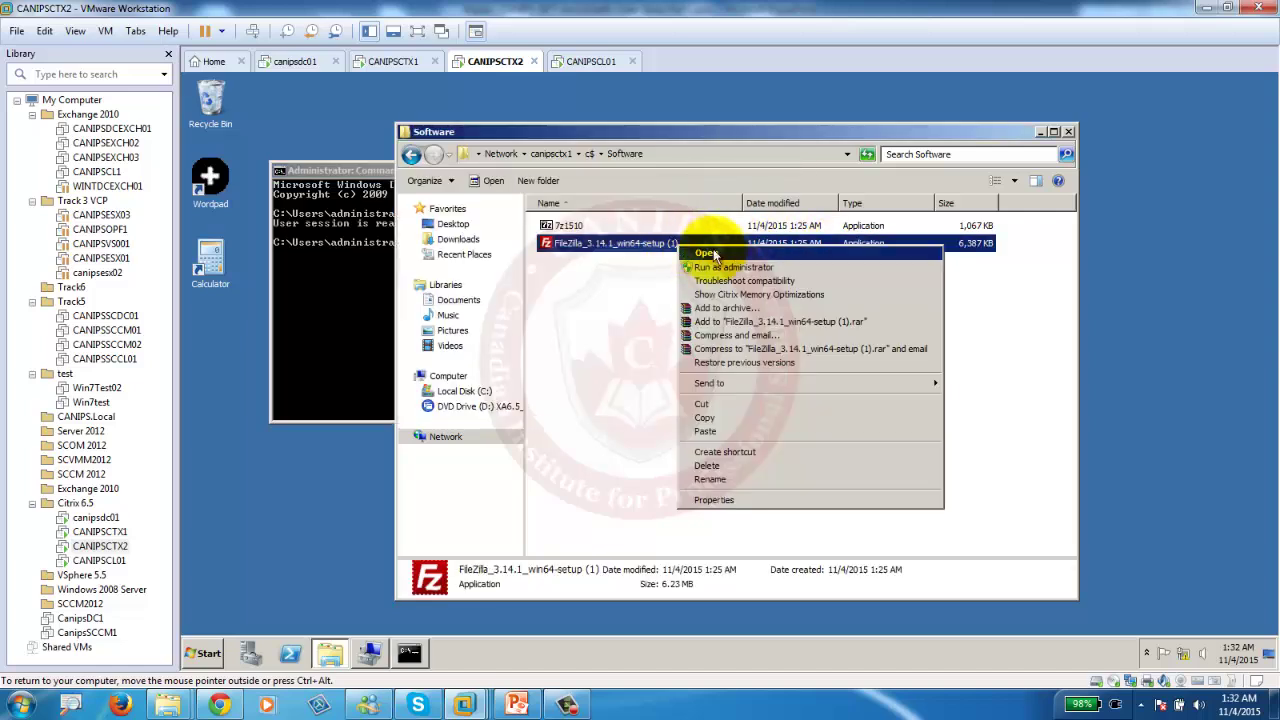
pyautogui.click(727, 271)
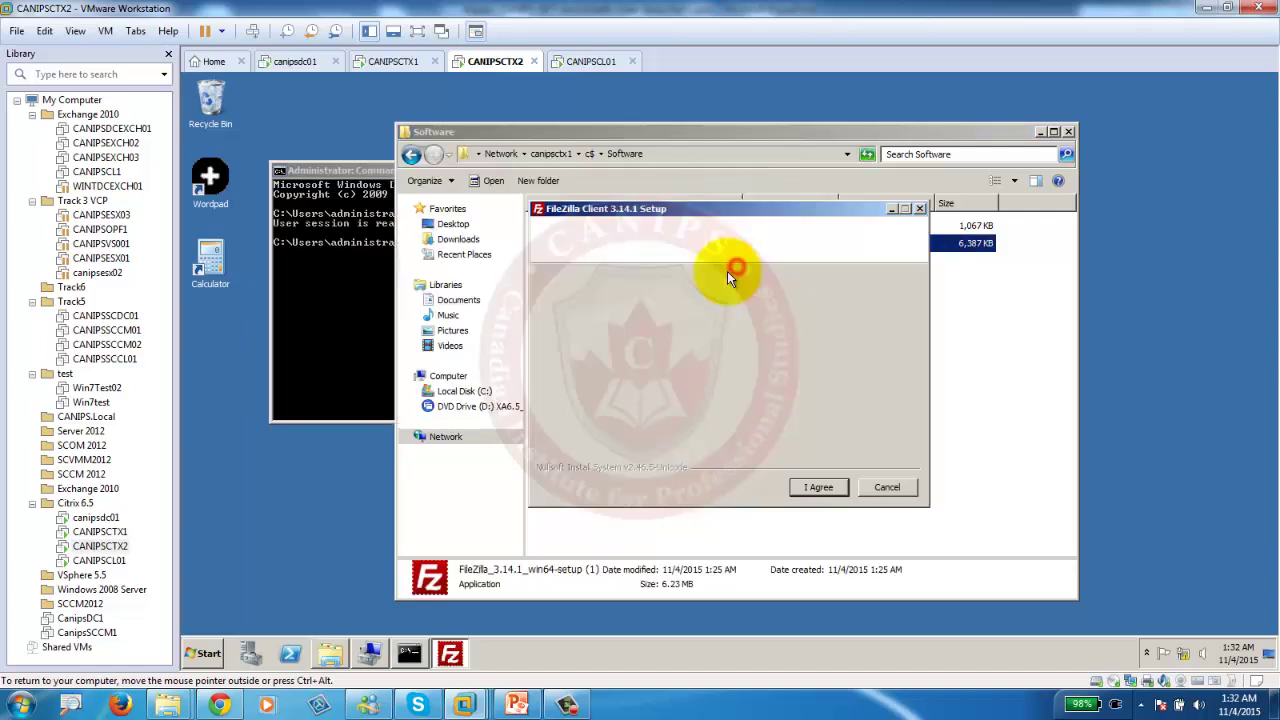
pyautogui.click(815, 488)
pyautogui.click(813, 488)
pyautogui.click(812, 488)
pyautogui.click(811, 488)
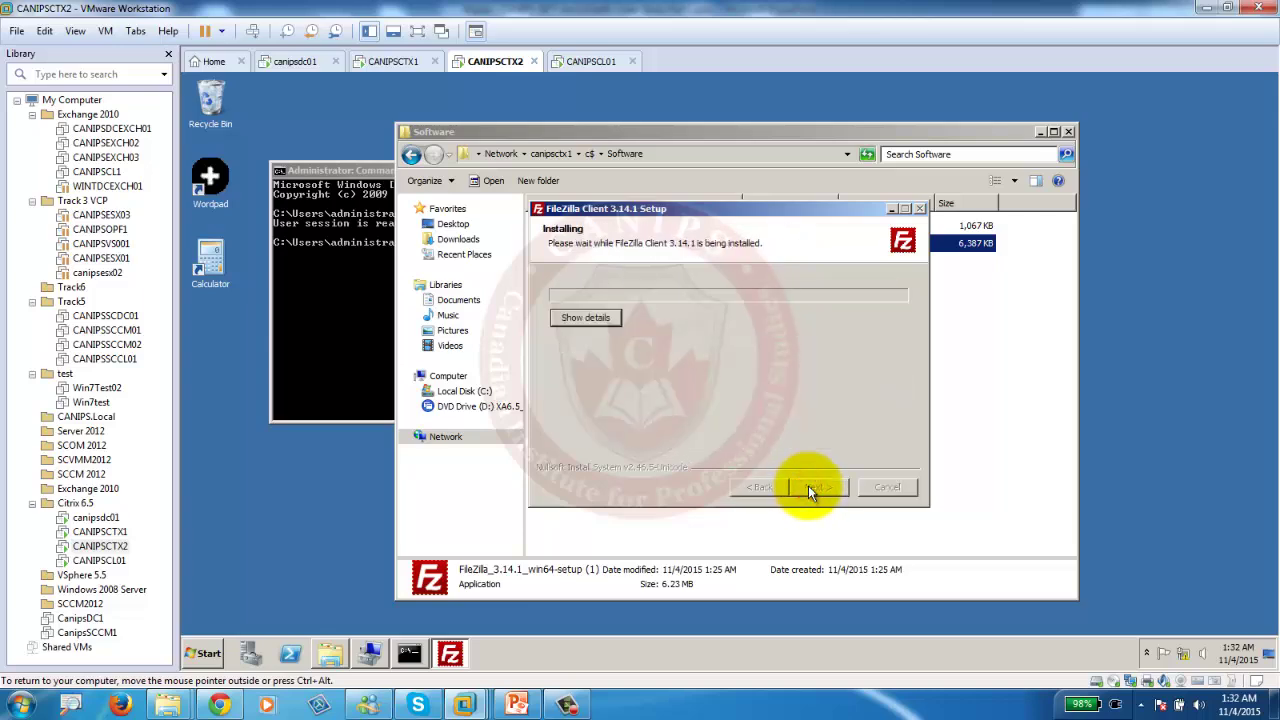
pyautogui.click(809, 486)
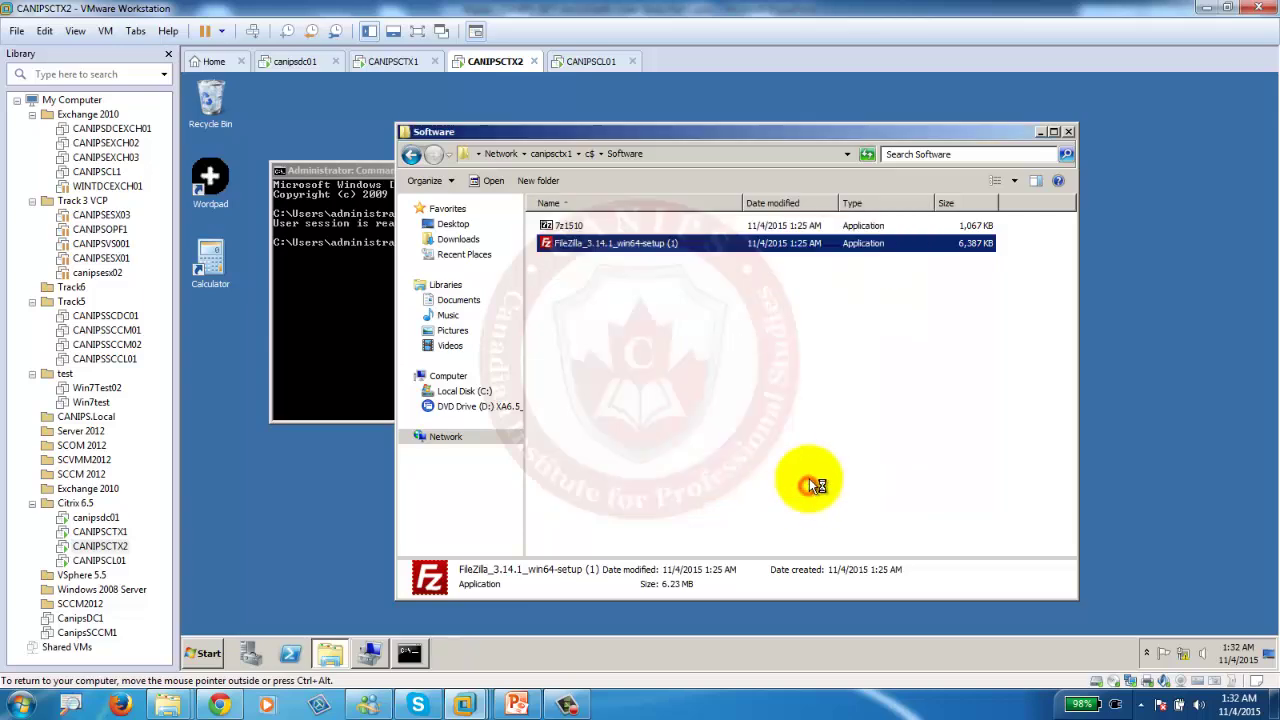
# Close FileZilla and run change user /execute to return the session to execute mode.
pyautogui.moveTo(1232, 84); pyautogui.dragTo(1072, 91)
pyautogui.hotkey('alt', 'F4')
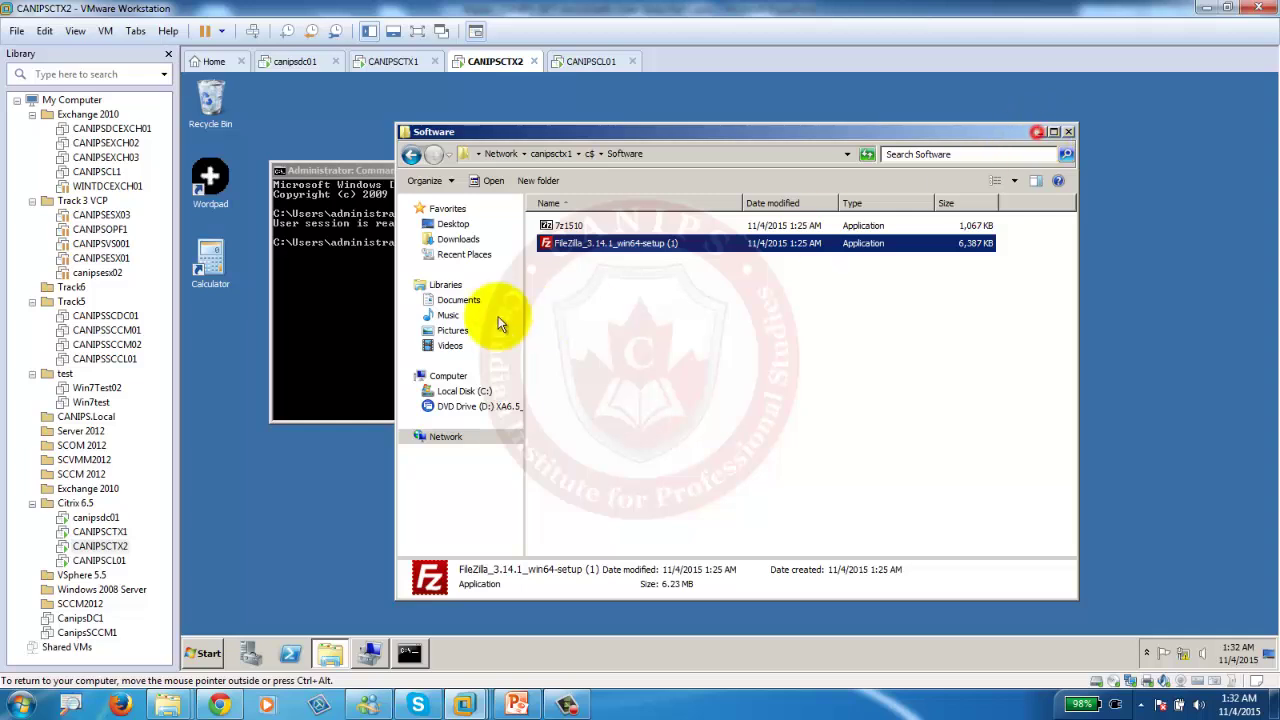
pyautogui.click(372, 328)
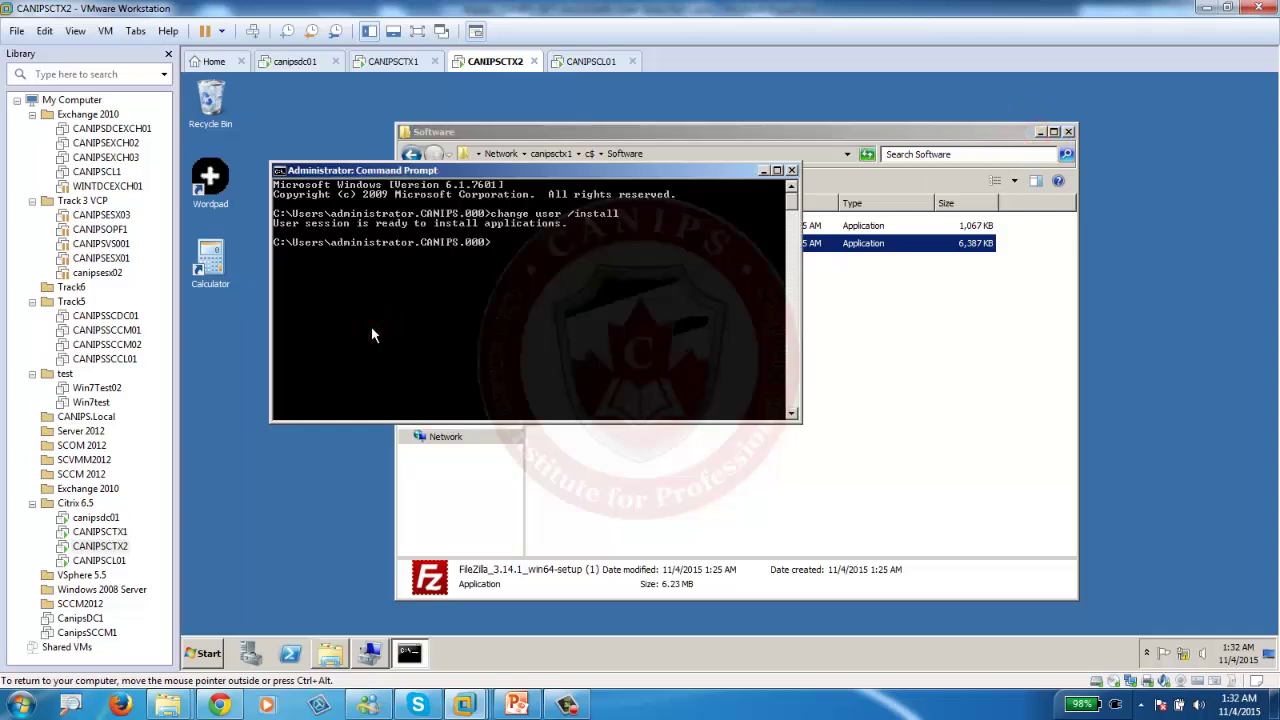
pyautogui.write('change user /execute')
pyautogui.press('Return')
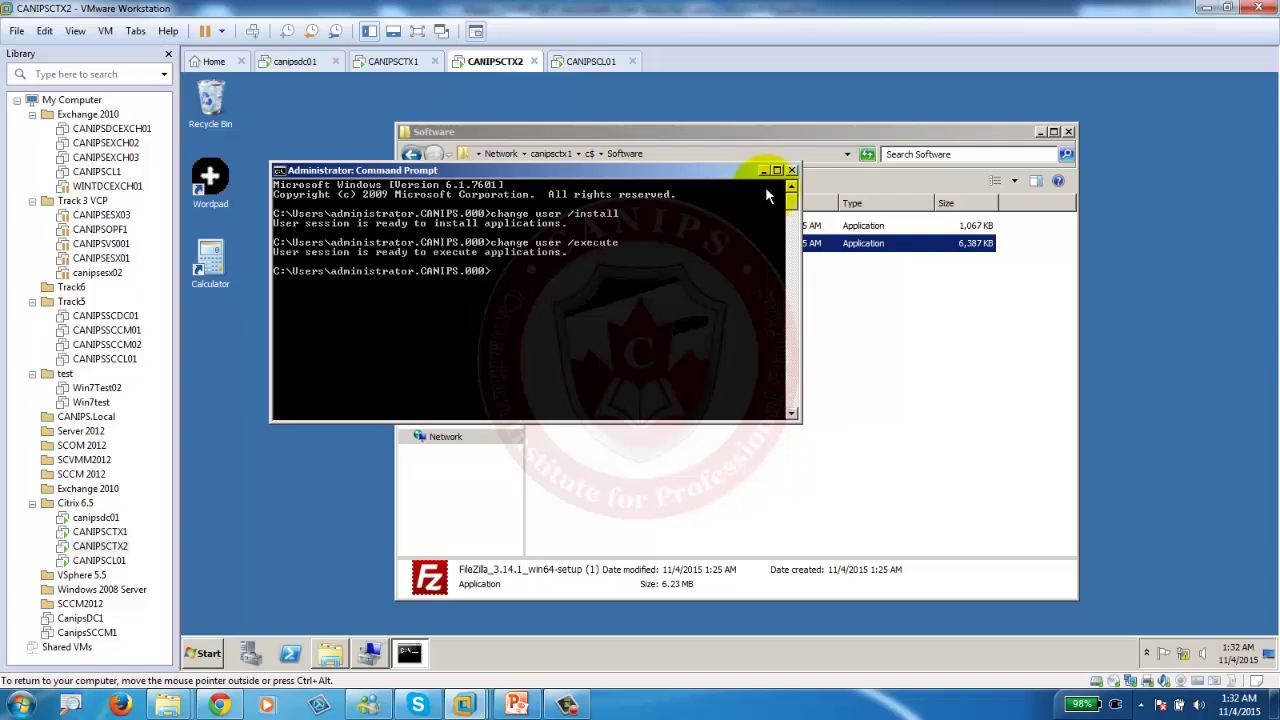
pyautogui.click(763, 170)
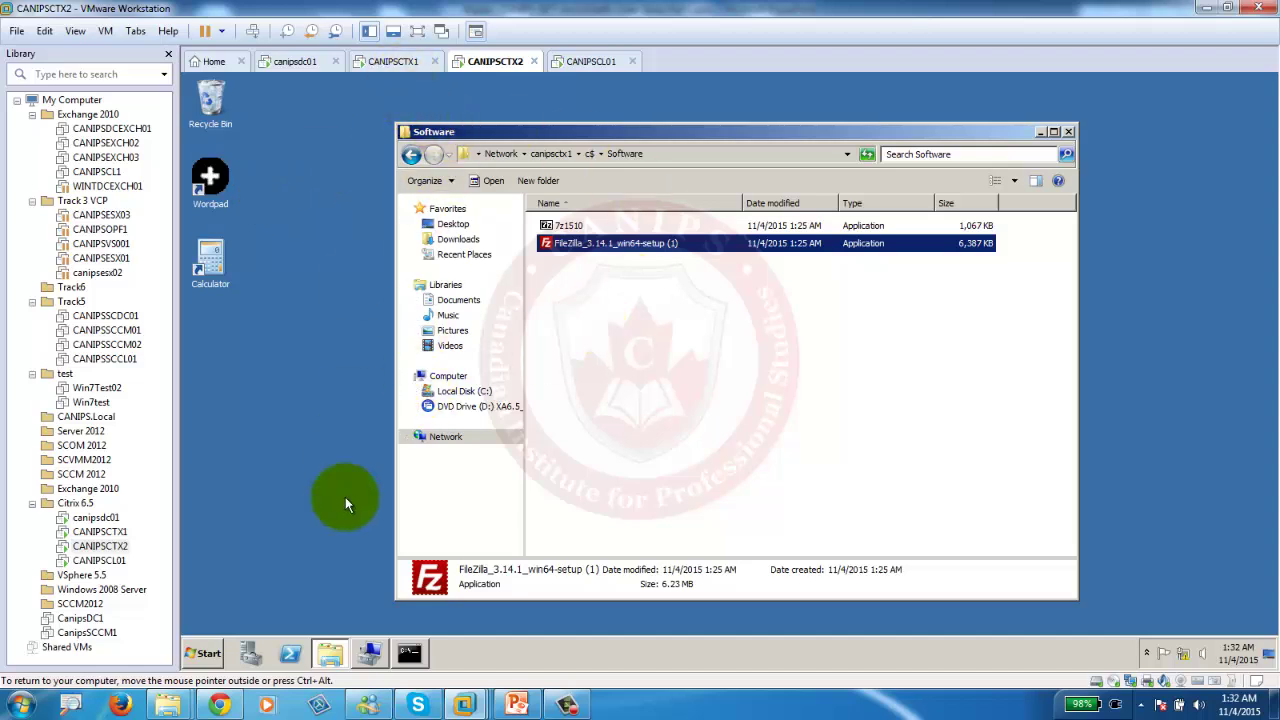
# Browse C:\Program Files (x86) and C:\Program Files to find the FileZilla FTP Client folder.
pyautogui.click(462, 391)
pyautogui.doubleClick(592, 276)
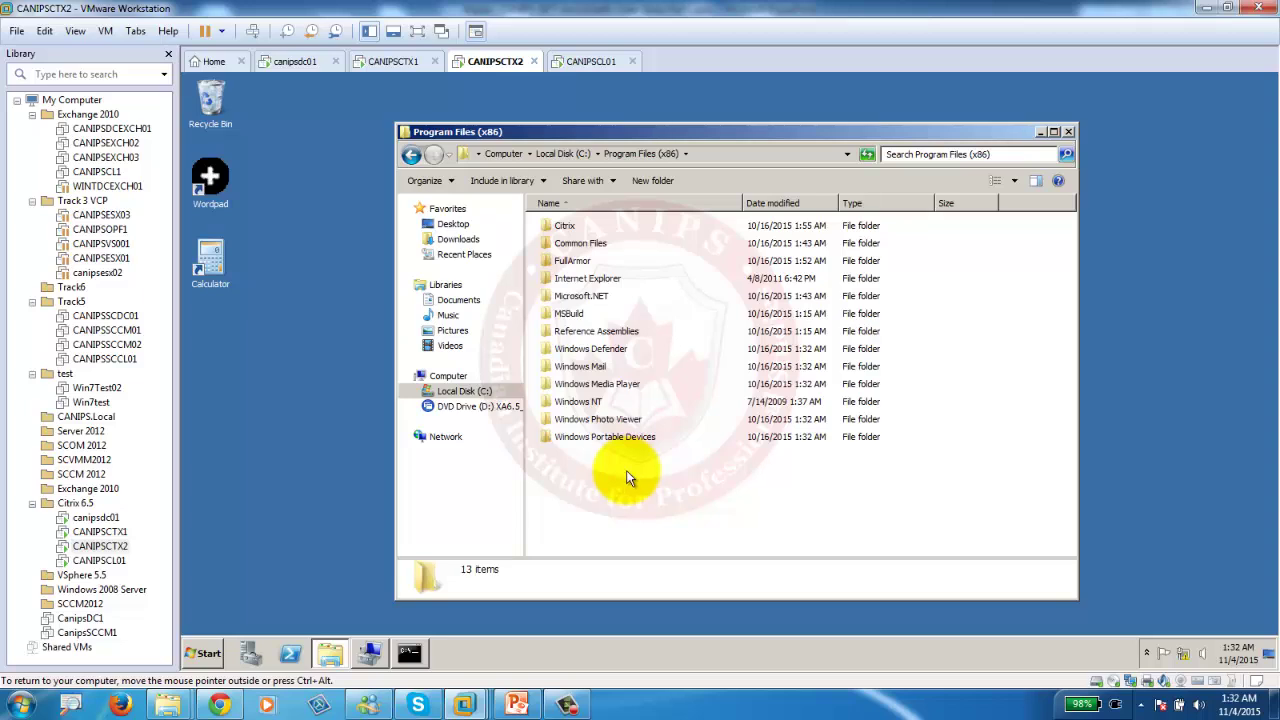
pyautogui.click(410, 154)
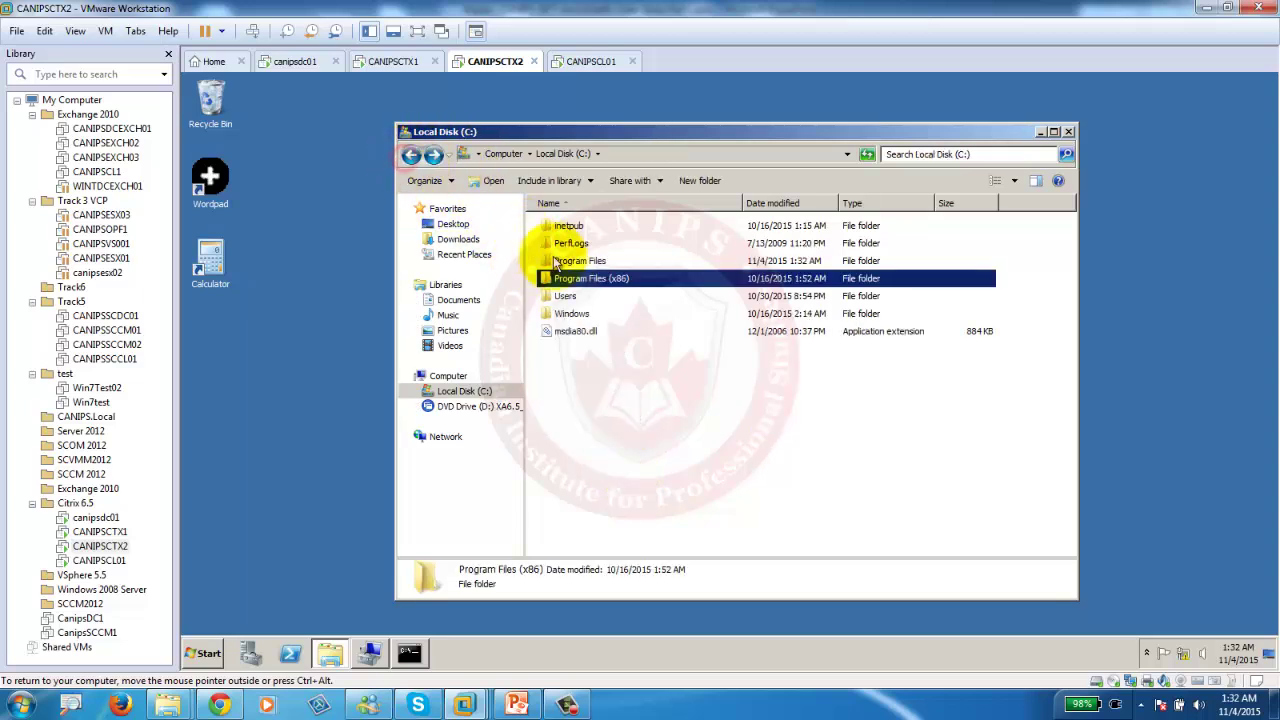
pyautogui.doubleClick(560, 261)
pyautogui.click(572, 262)
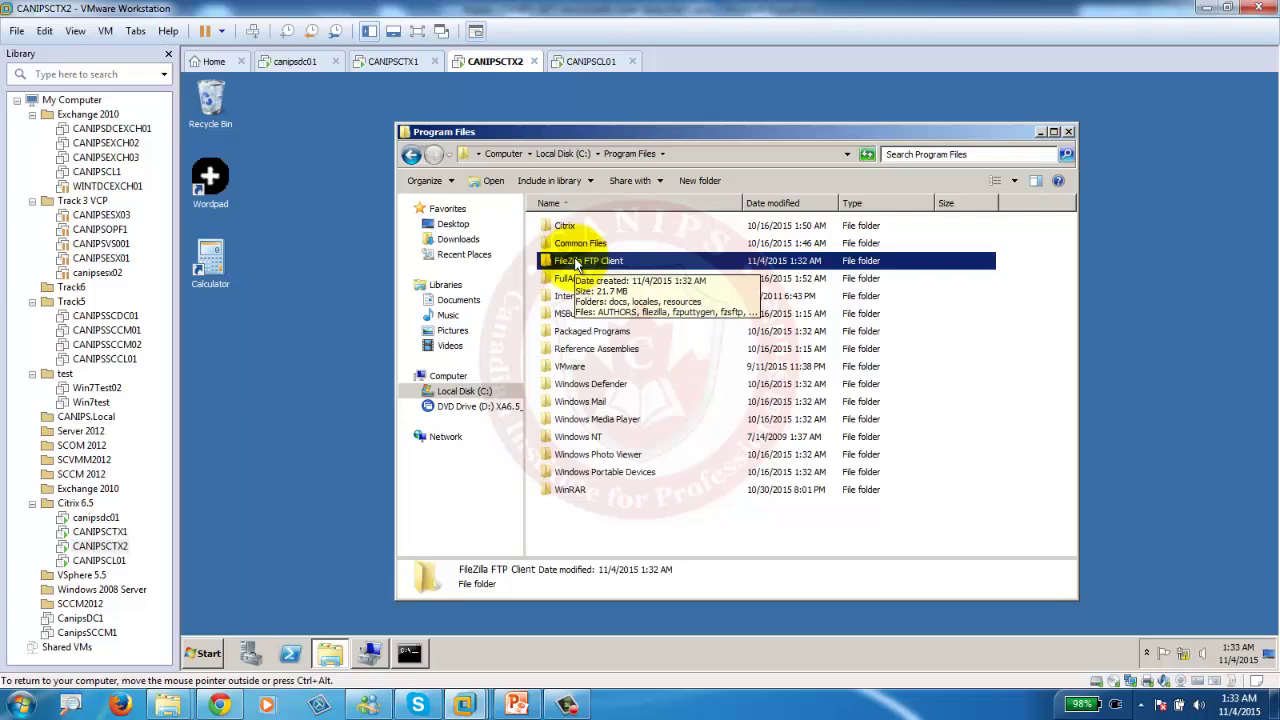
# Uninstall FileZilla Client 3.14.1 through Control Panel's Programs and Features.
pyautogui.click(202, 660)
pyautogui.click(460, 466)
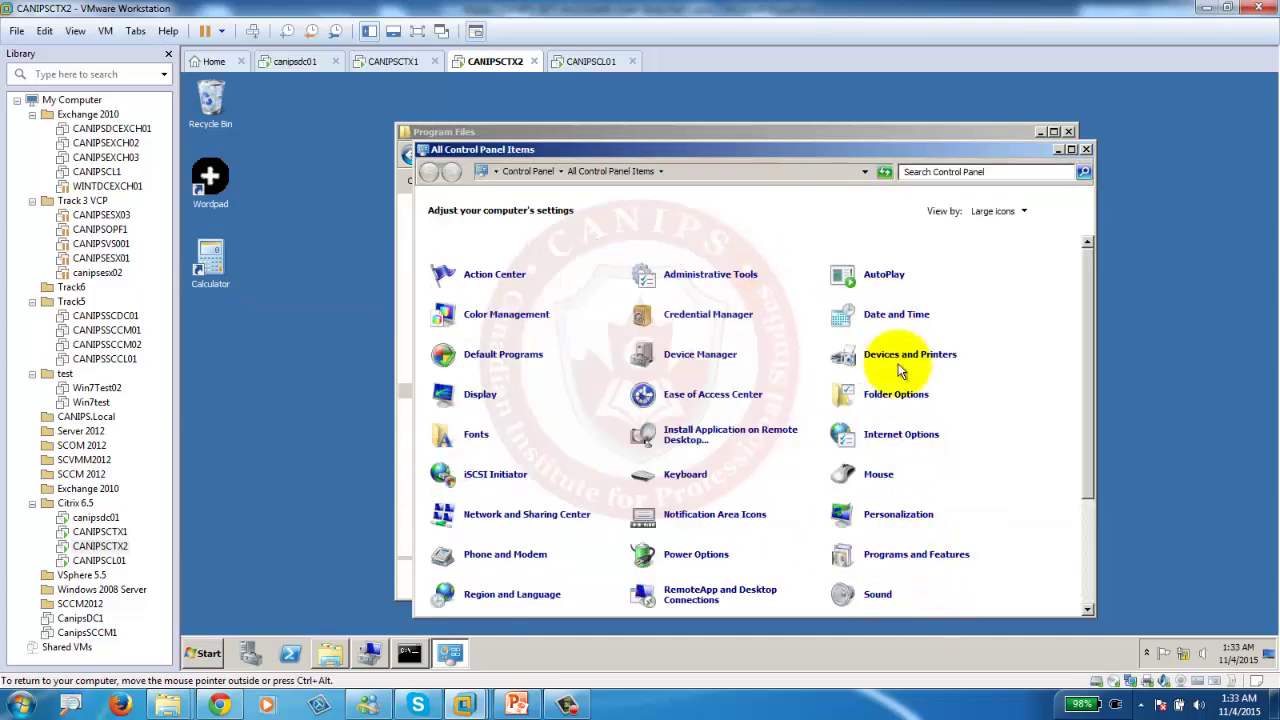
pyautogui.click(900, 555)
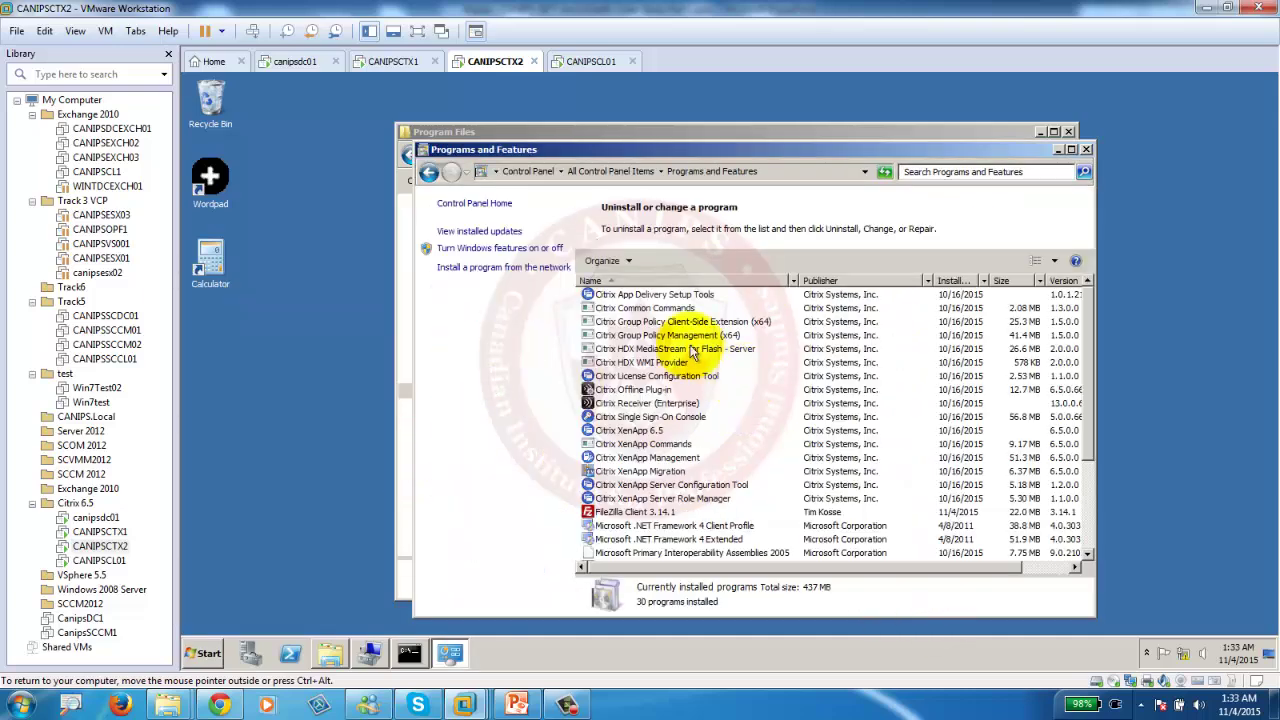
pyautogui.click(645, 511)
pyautogui.click(664, 260)
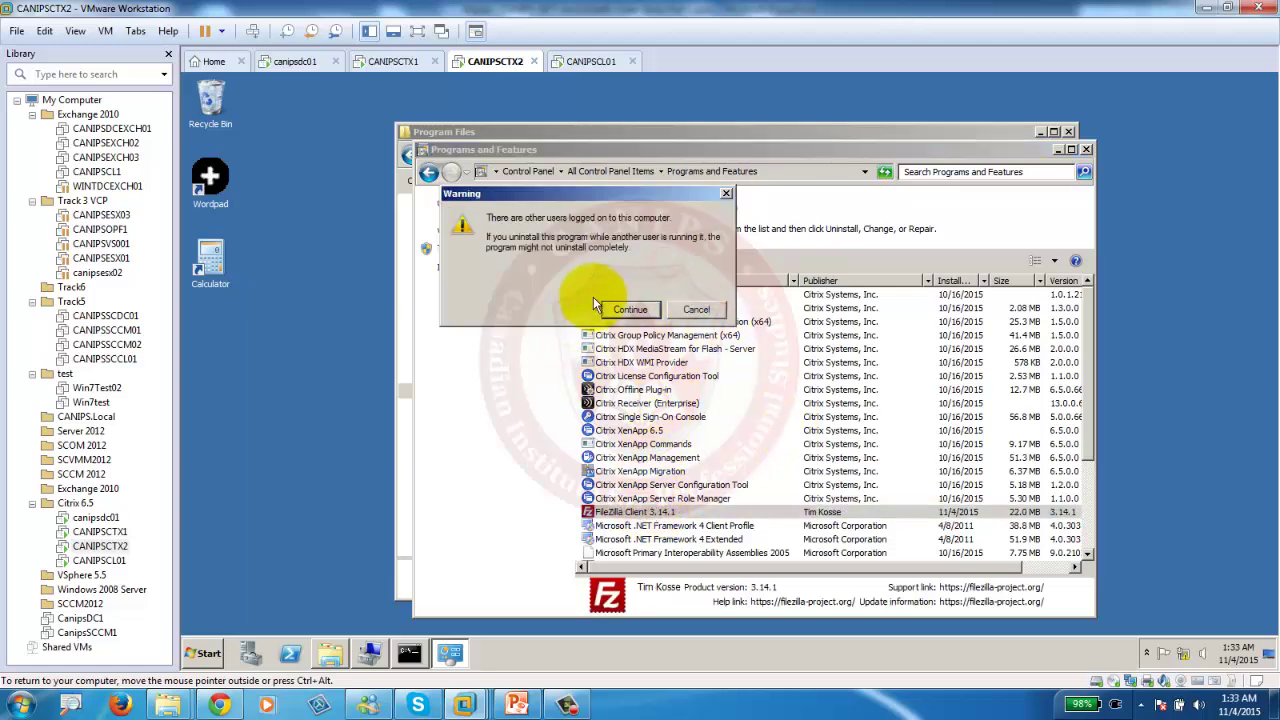
pyautogui.click(631, 311)
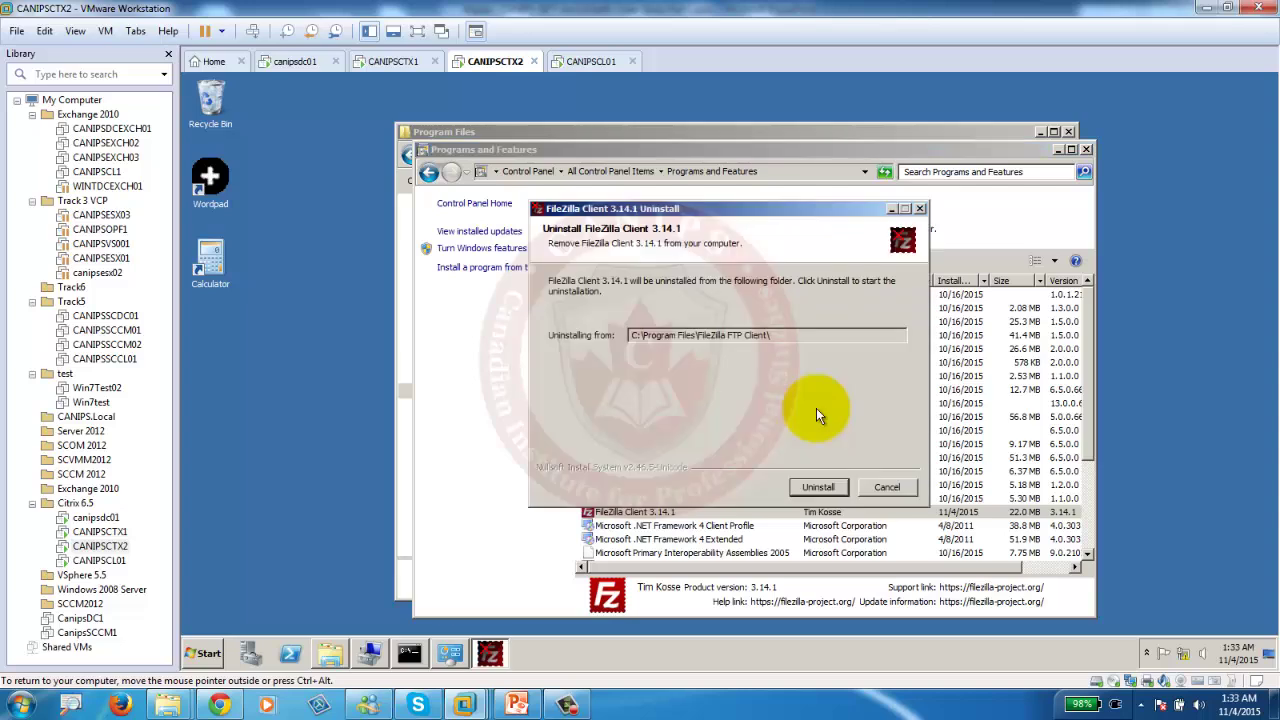
pyautogui.click(818, 487)
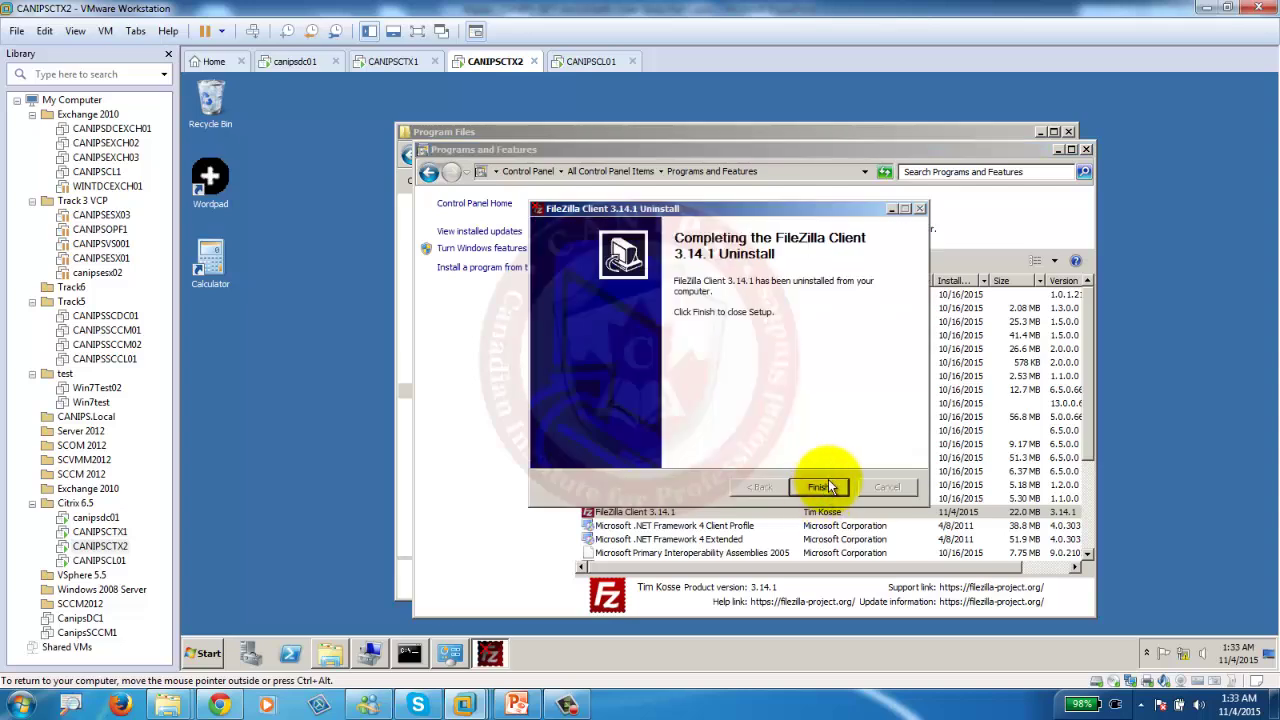
pyautogui.click(821, 489)
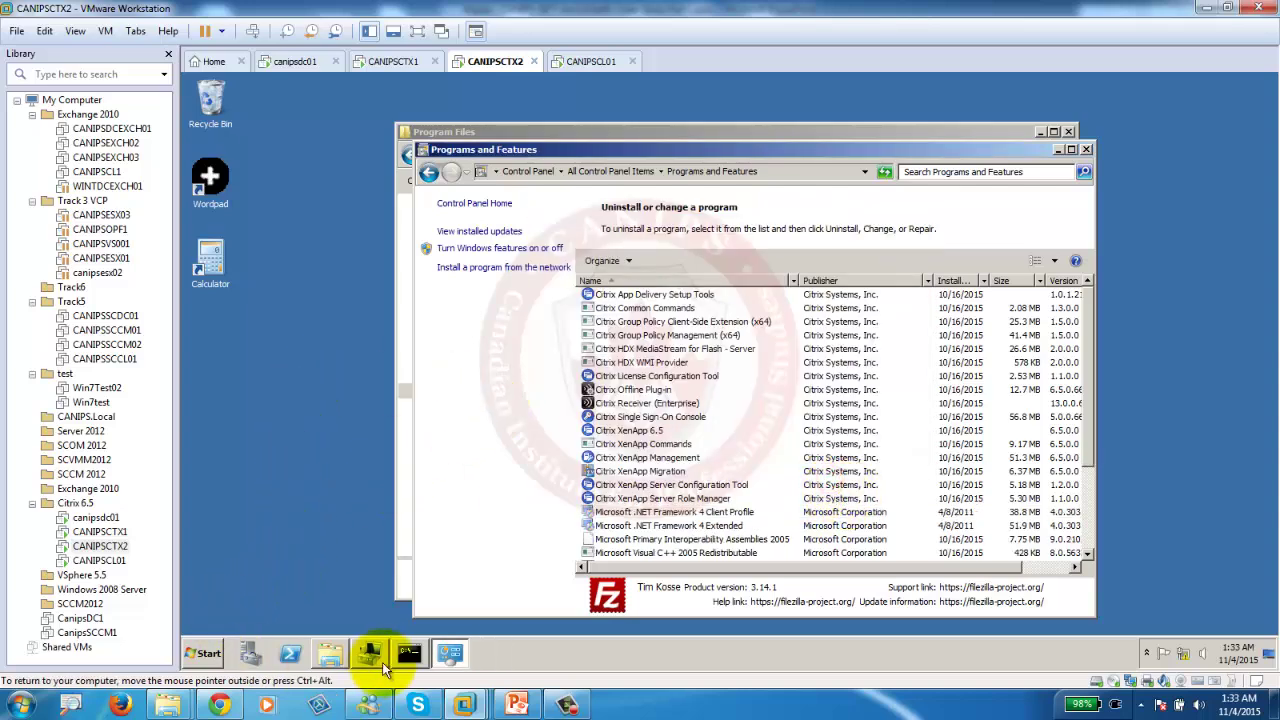
pyautogui.click(409, 654)
# Re-enter install mode with change user /install and run the FileZilla installer as administrator.
pyautogui.press('Up')
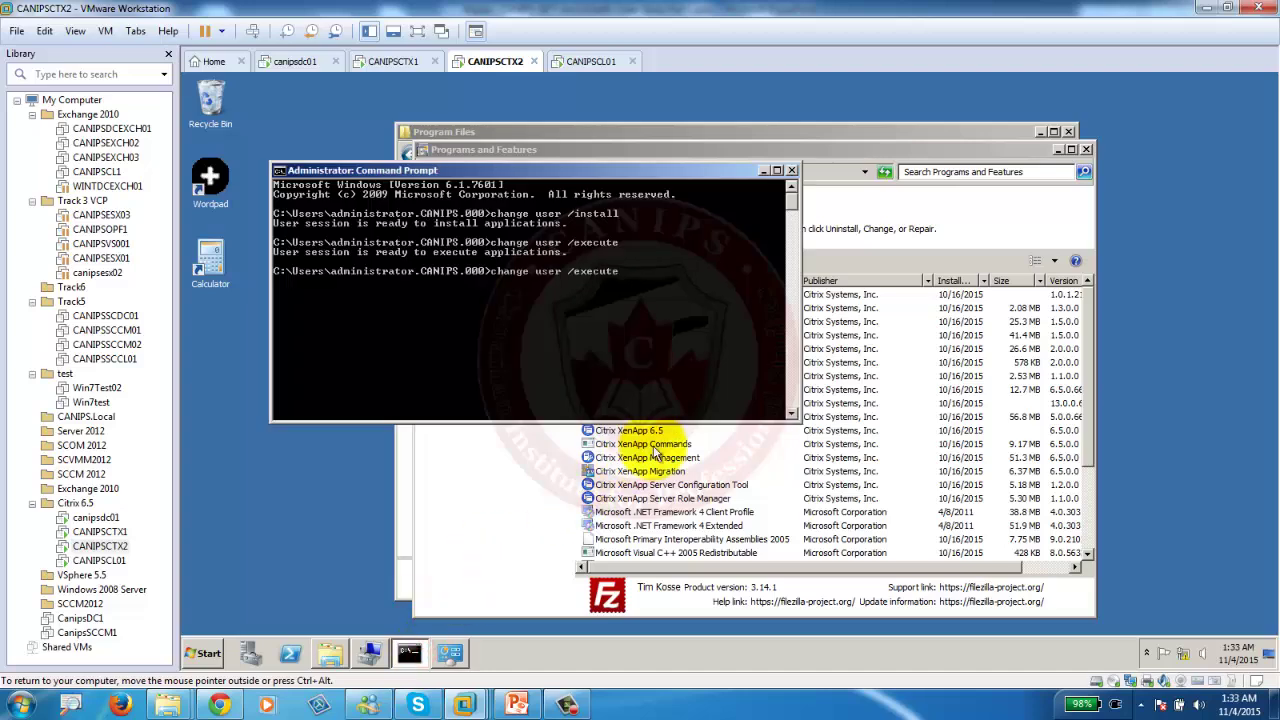
pyautogui.press('Return')
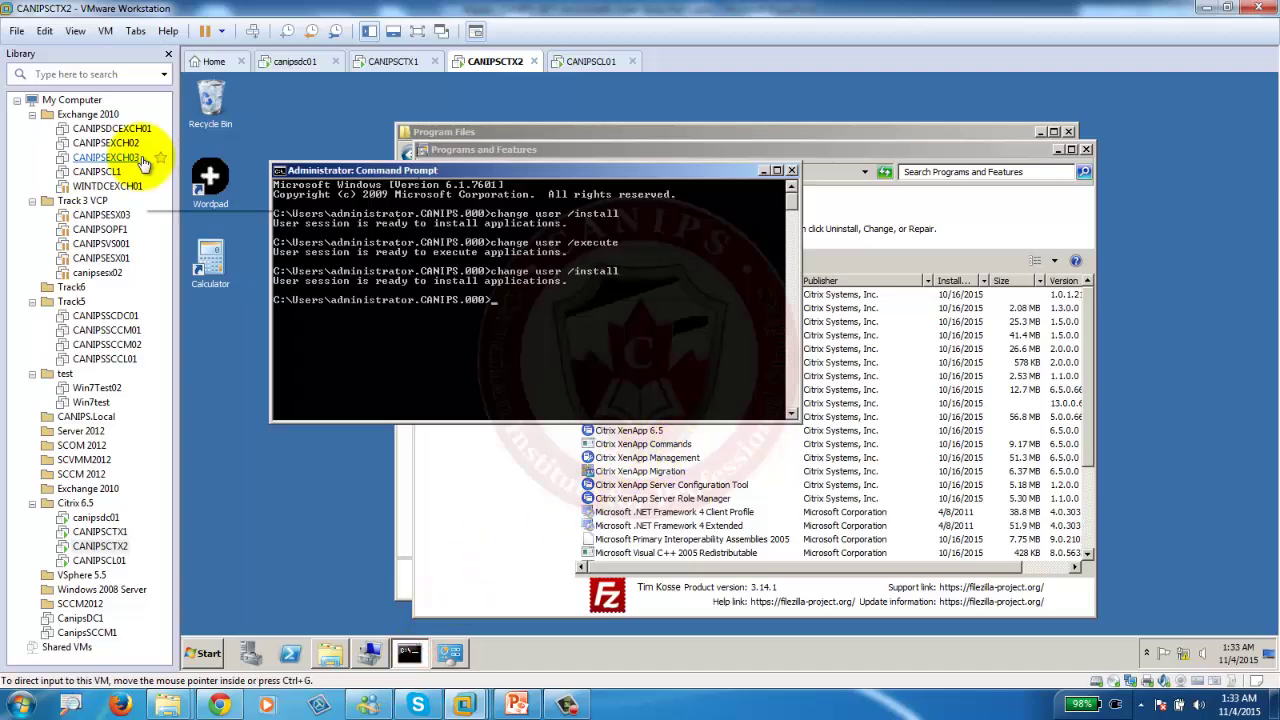
pyautogui.click(410, 537)
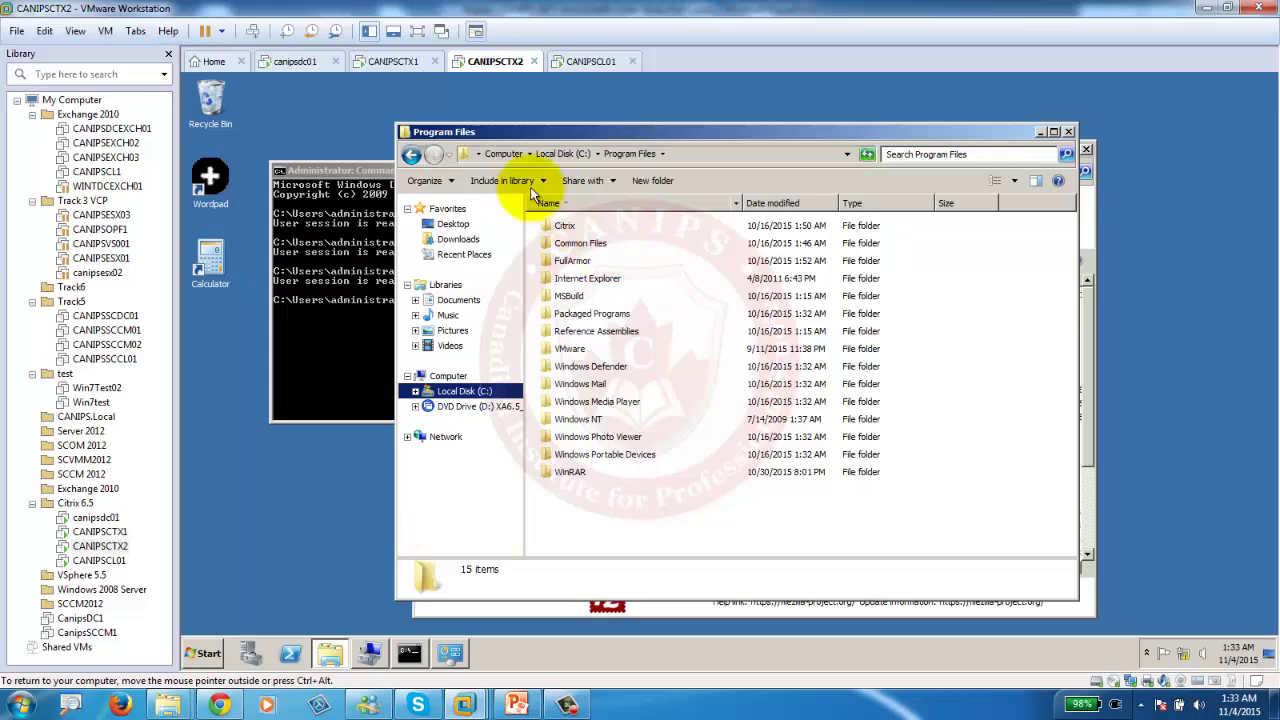
pyautogui.click(411, 155)
pyautogui.click(411, 155)
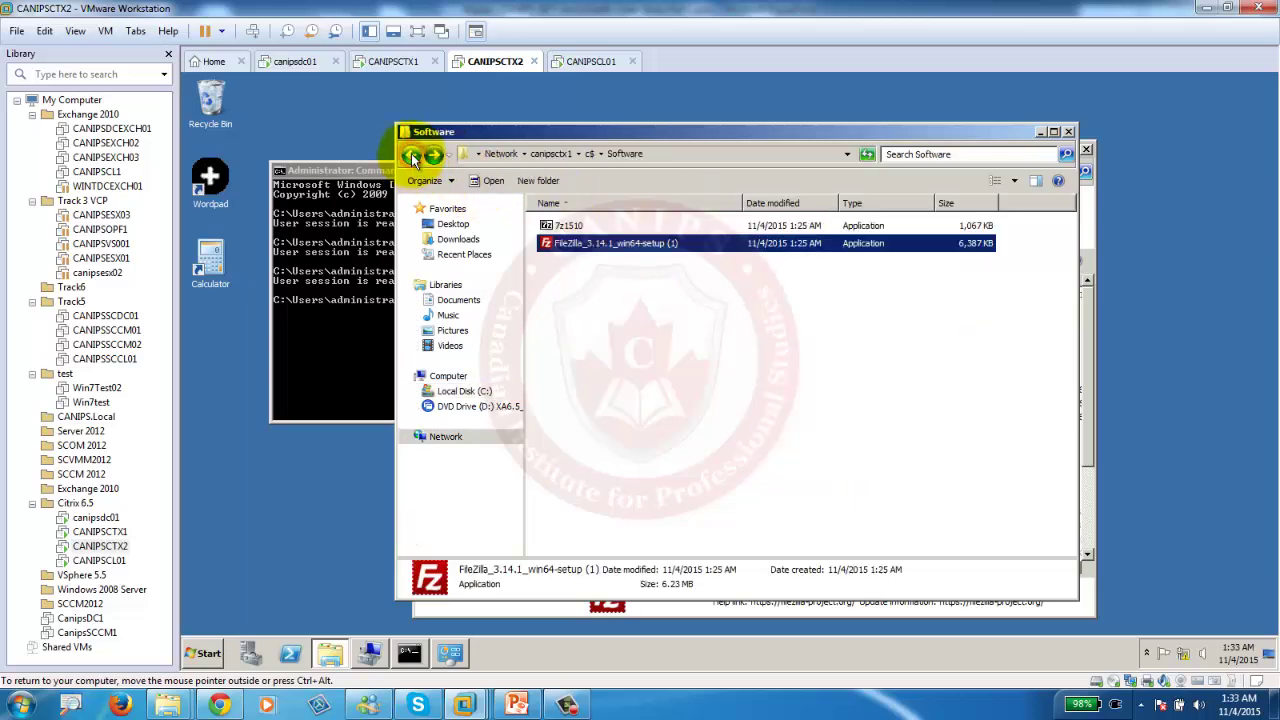
pyautogui.rightClick(614, 249)
pyautogui.click(652, 266)
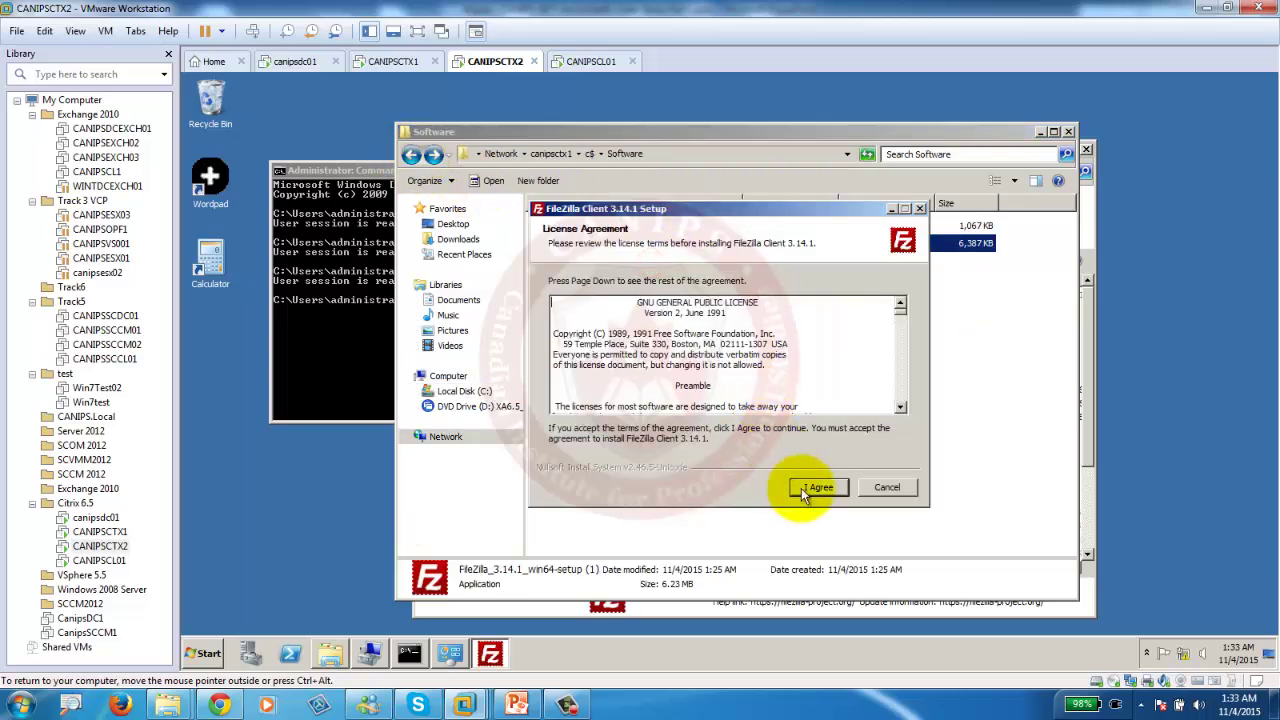
# Advance FileZilla setup to the install location and browse to C:\Program Files (x86).
pyautogui.click(811, 492)
pyautogui.click(813, 493)
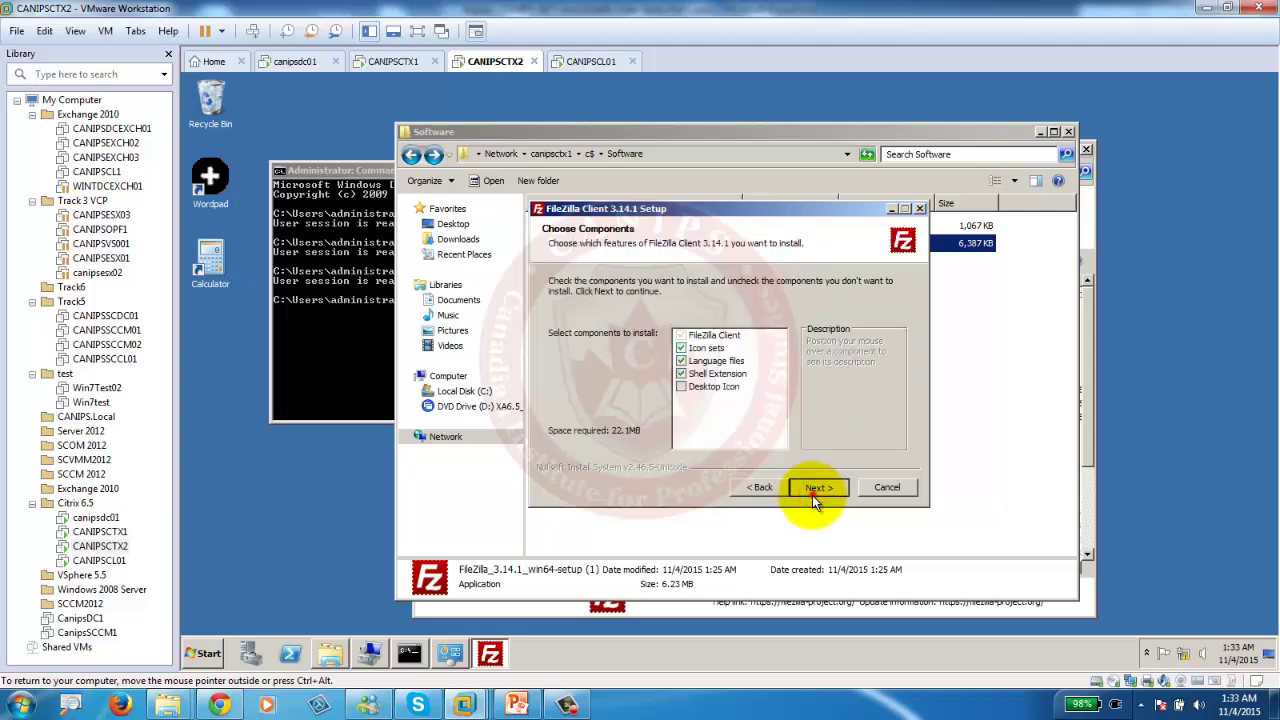
pyautogui.click(812, 494)
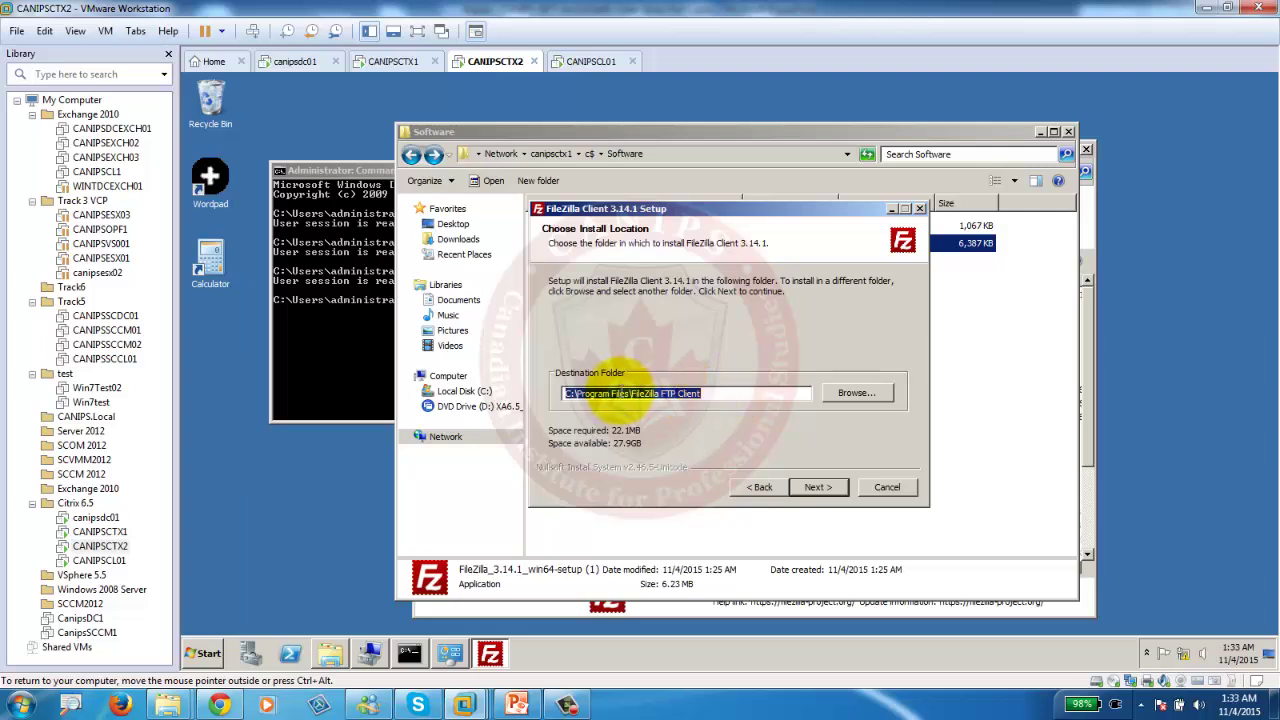
pyautogui.moveTo(632, 393); pyautogui.dragTo(740, 391)
pyautogui.click(855, 393)
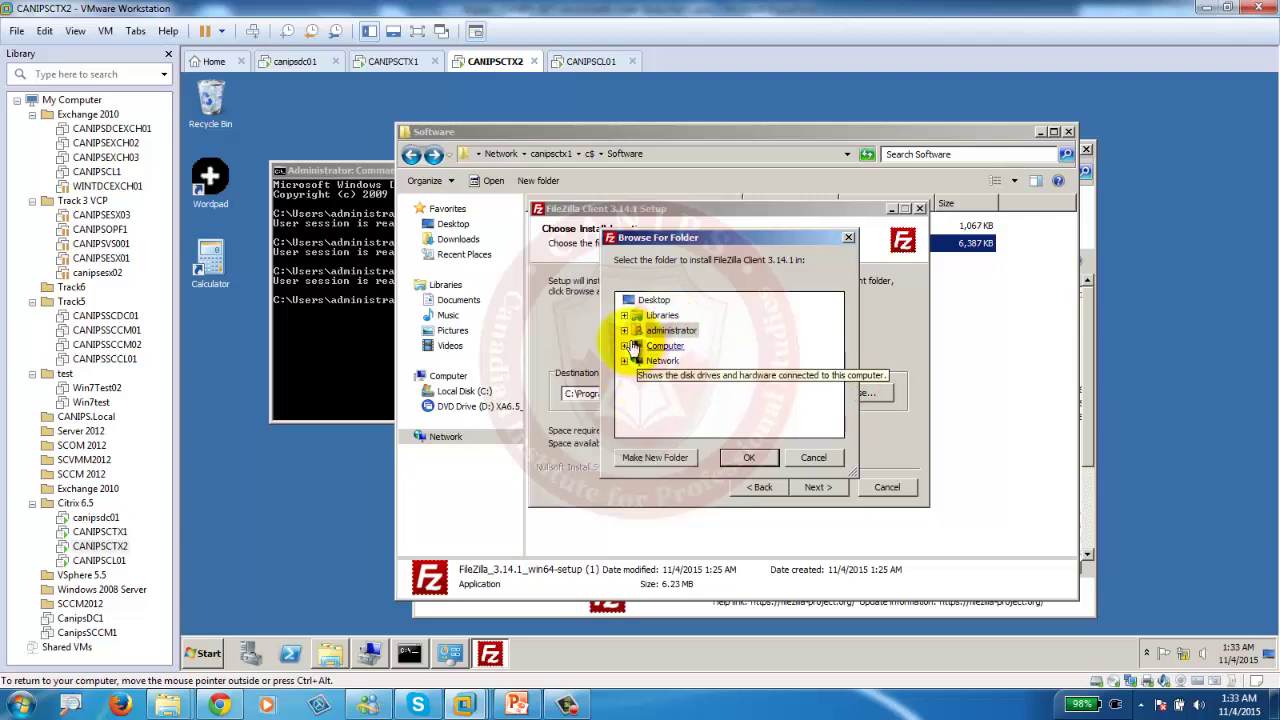
pyautogui.click(624, 345)
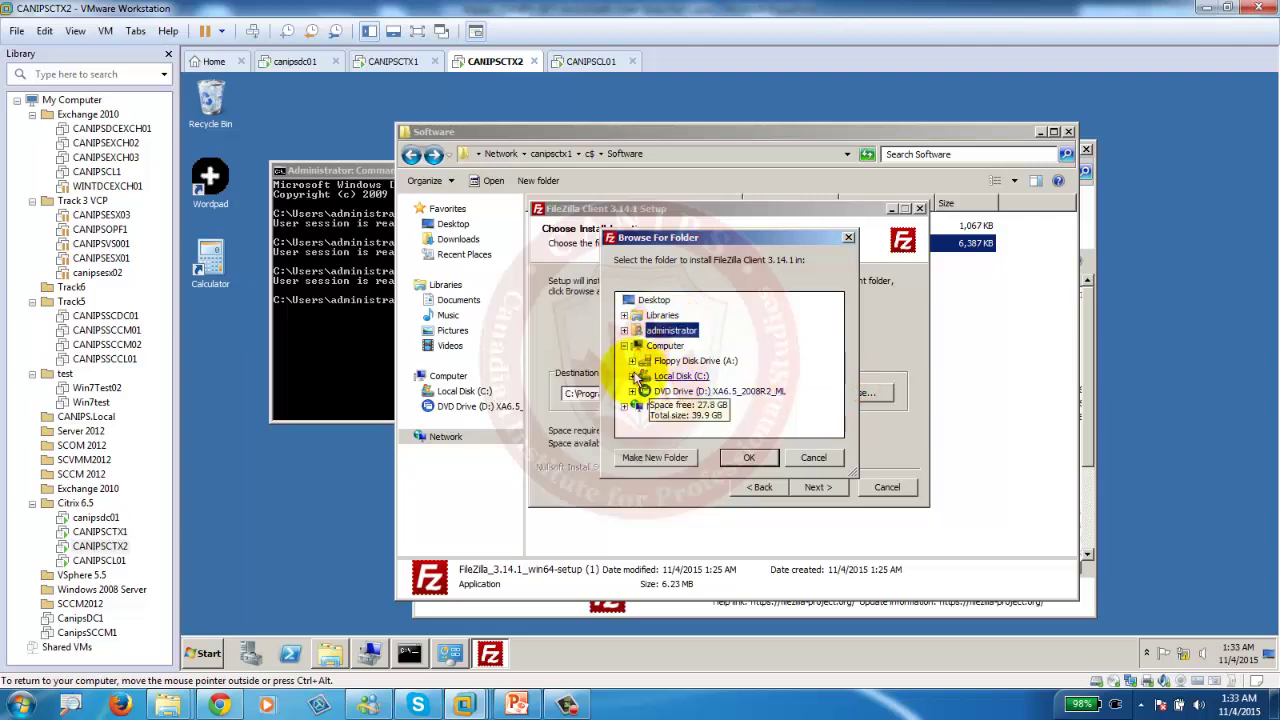
pyautogui.click(632, 375)
pyautogui.click(705, 406)
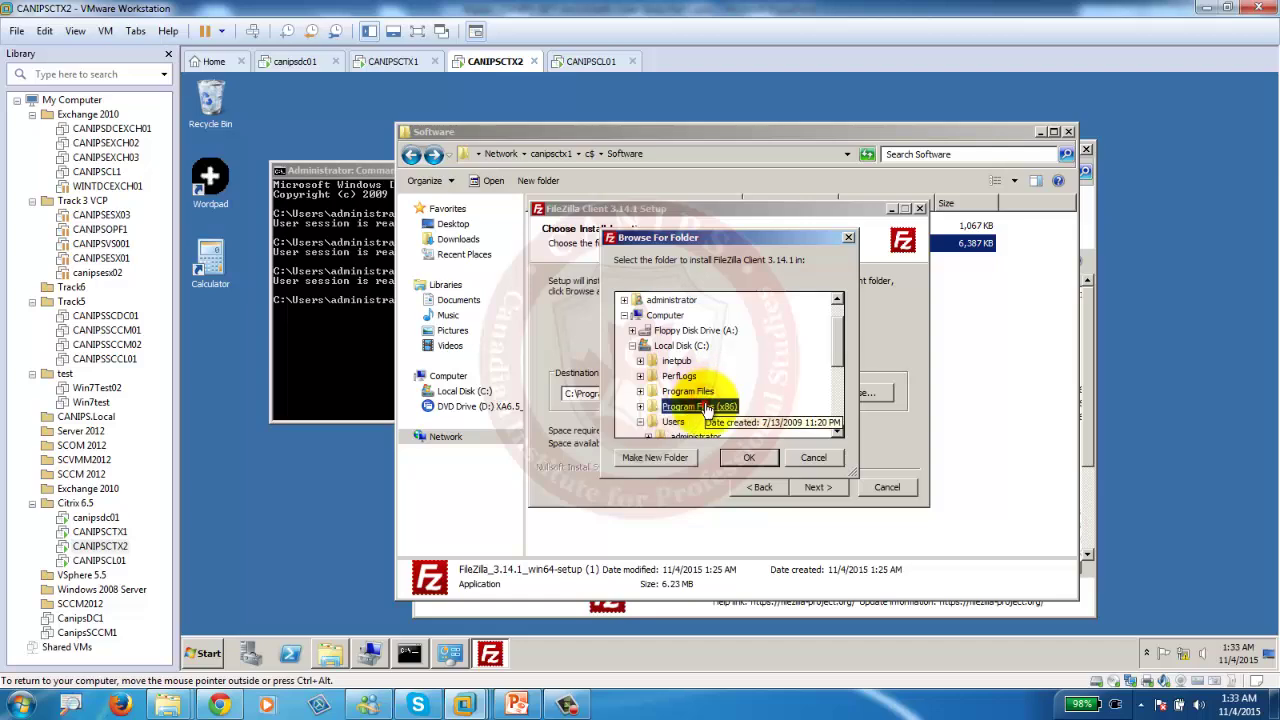
pyautogui.click(394, 64)
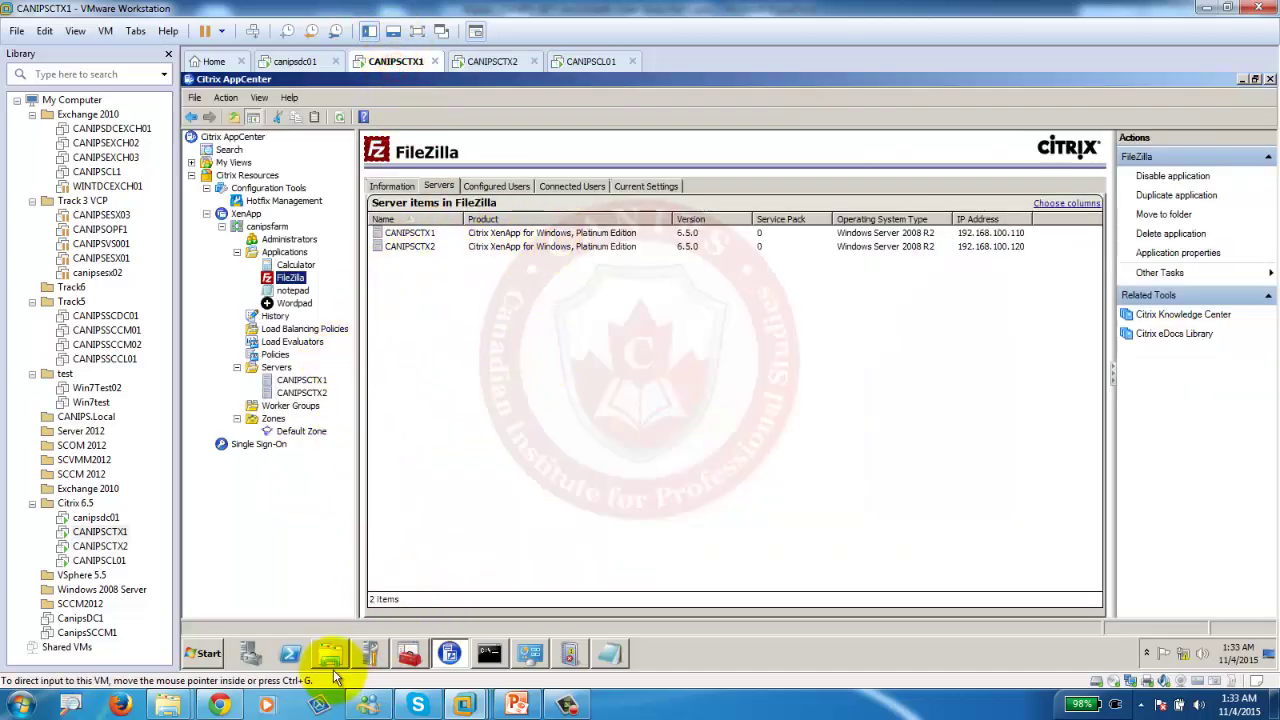
# On CANIPSCTX1, open C:\Program Files (x86)\FileZilla FTP Client to check its location.
pyautogui.click(330, 653)
pyautogui.click(462, 396)
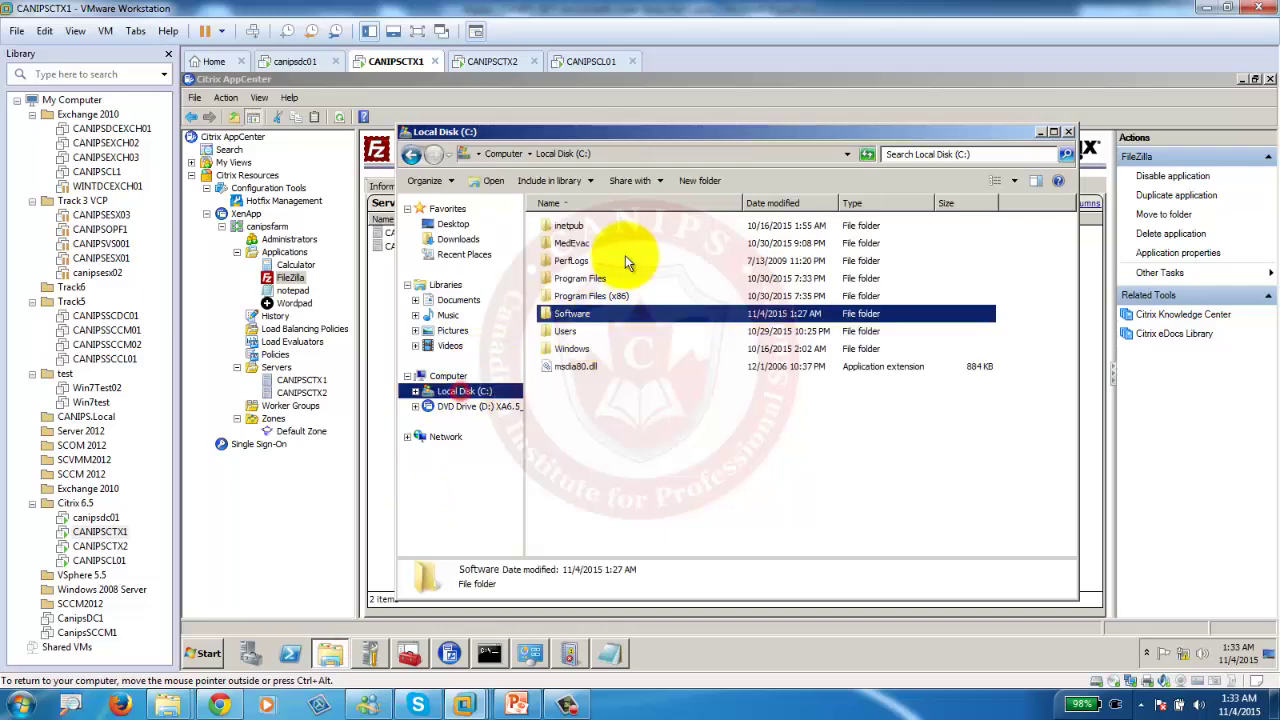
pyautogui.doubleClick(588, 264)
pyautogui.doubleClick(580, 260)
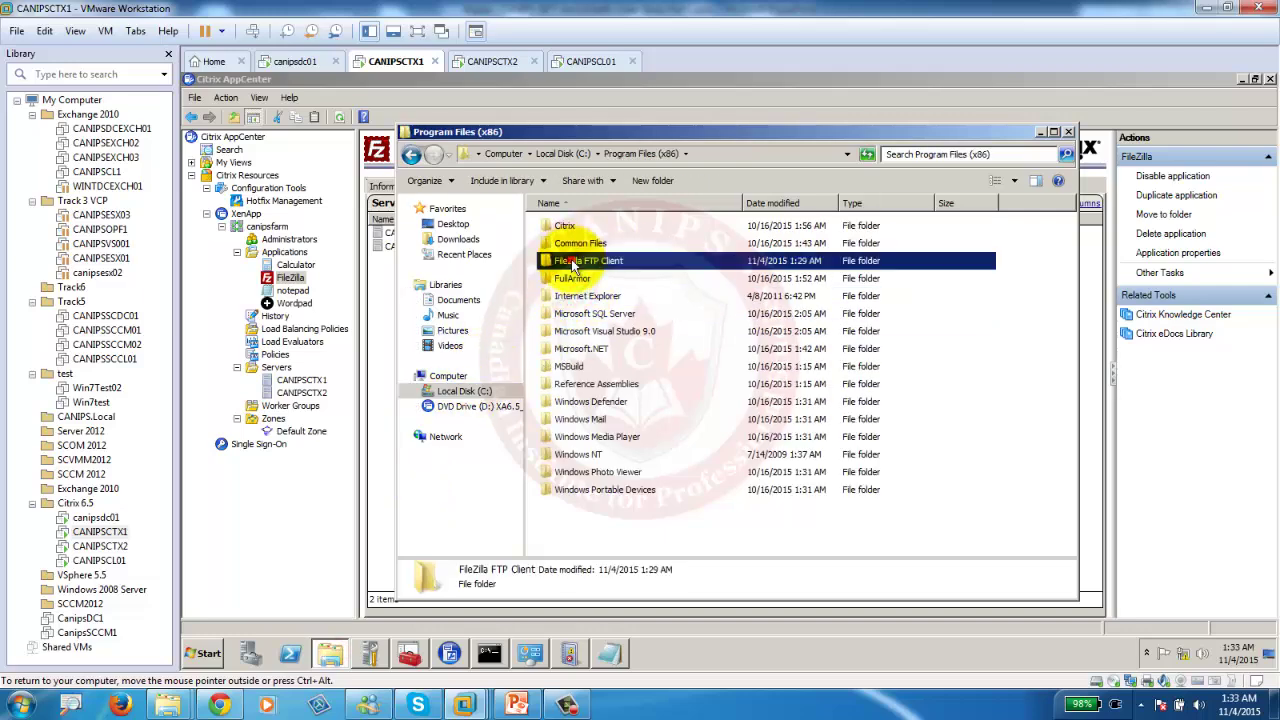
# On CANIPSCTX2, install FileZilla into C:\Program Files (x86)\FileZilla FTP Client and finish setup.
pyautogui.click(508, 62)
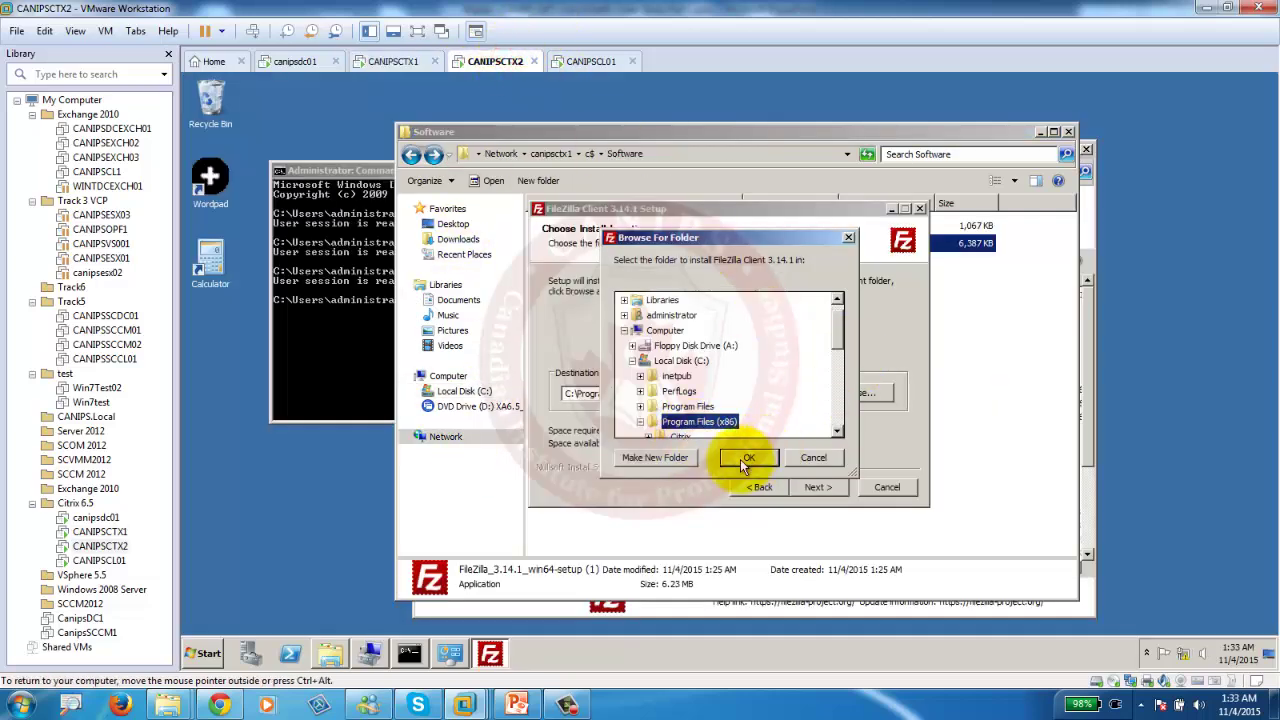
pyautogui.click(650, 458)
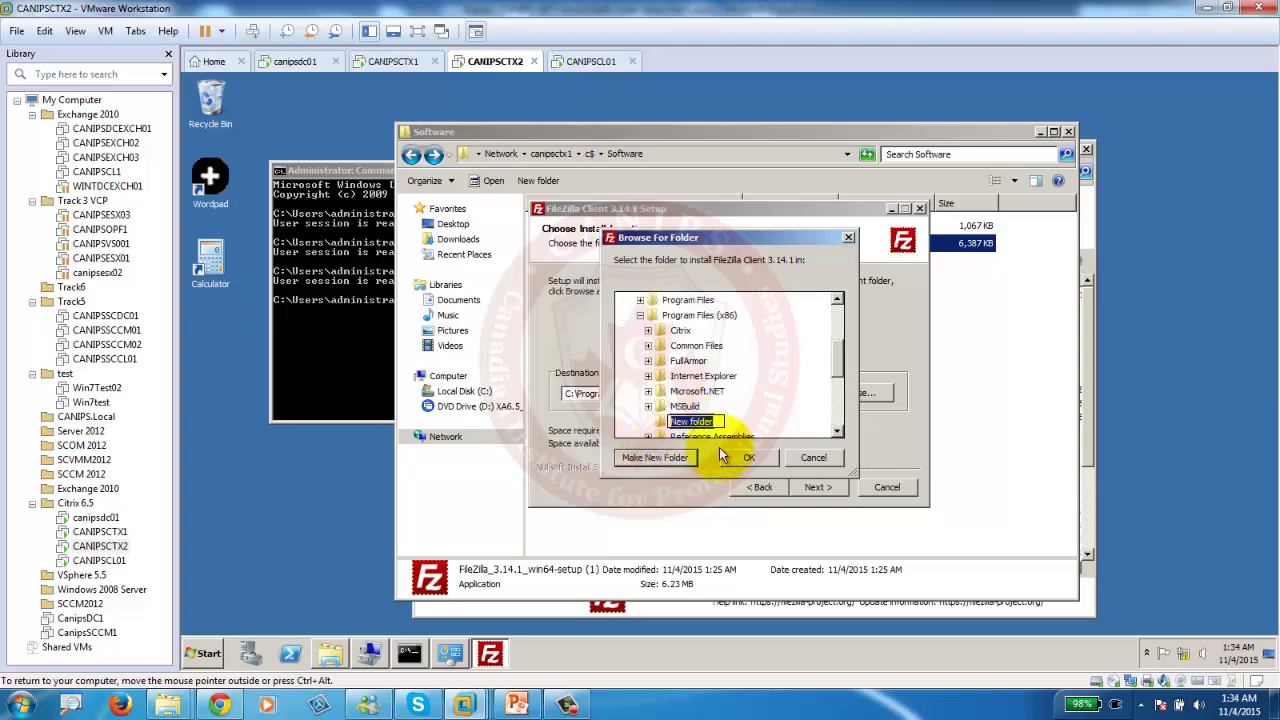
pyautogui.click(740, 457)
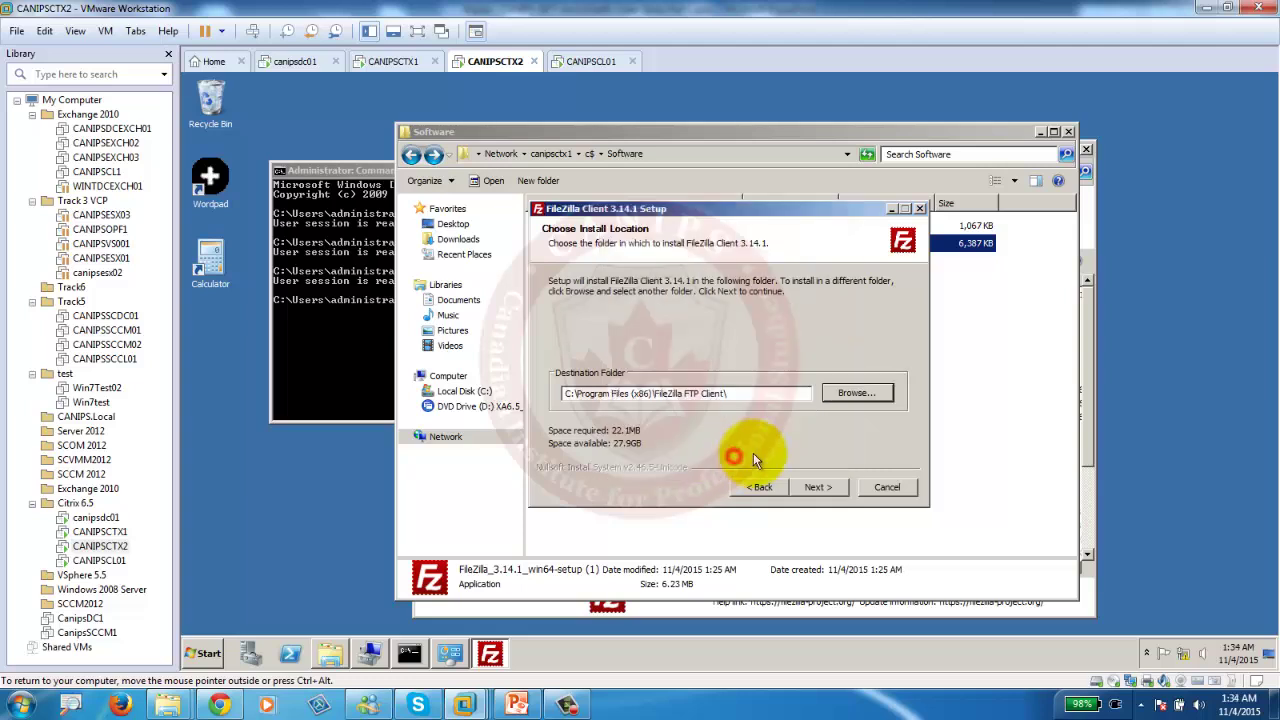
pyautogui.moveTo(737, 393); pyautogui.dragTo(495, 390)
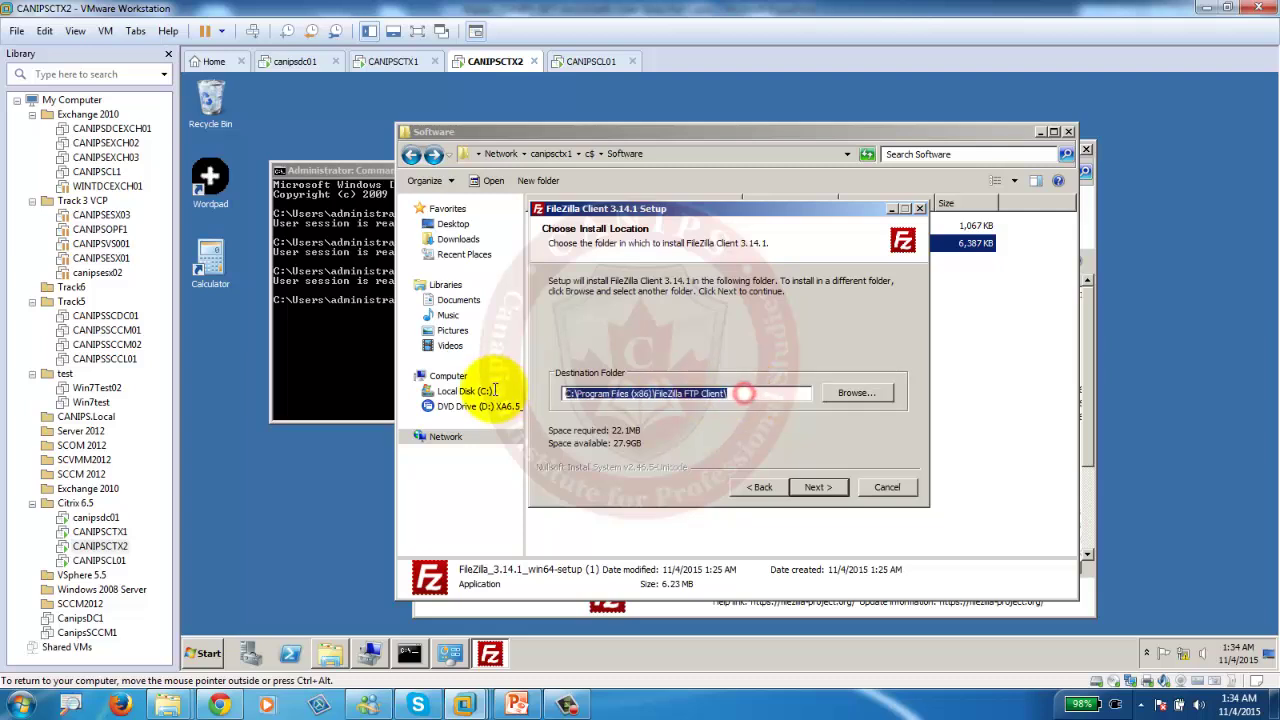
pyautogui.click(846, 395)
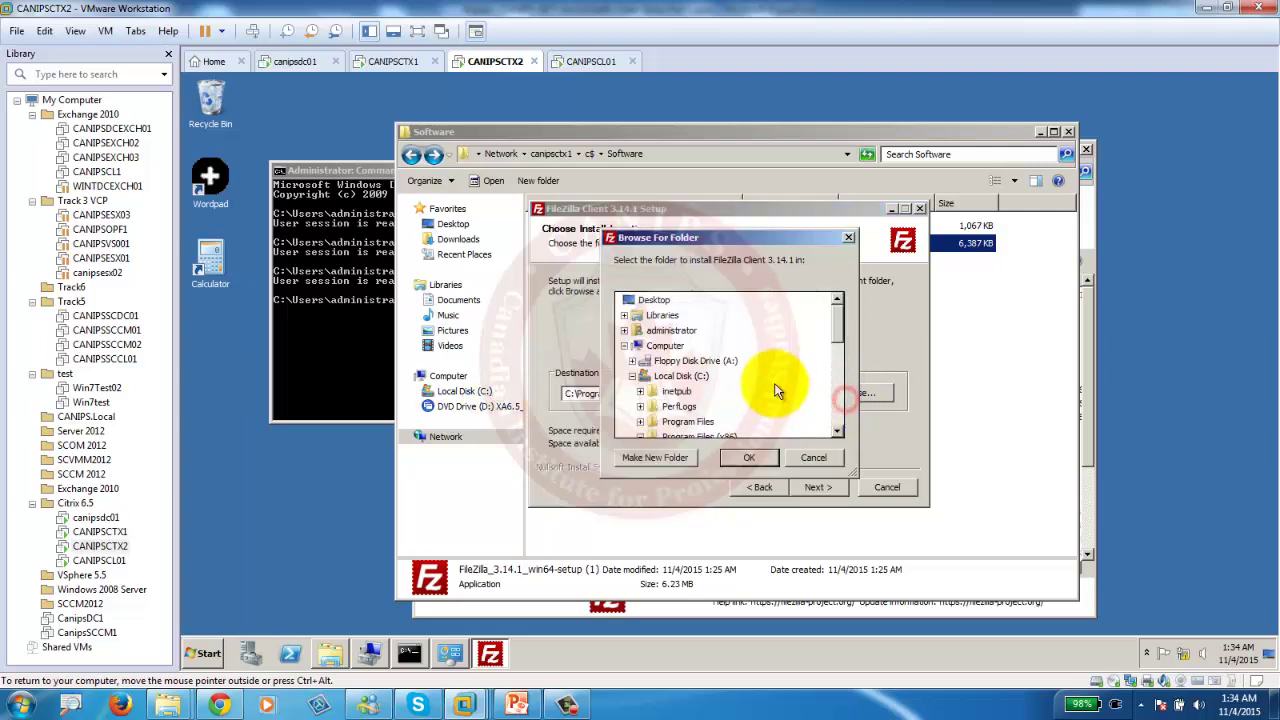
pyautogui.click(700, 434)
pyautogui.scroll(-2, 847, 342)
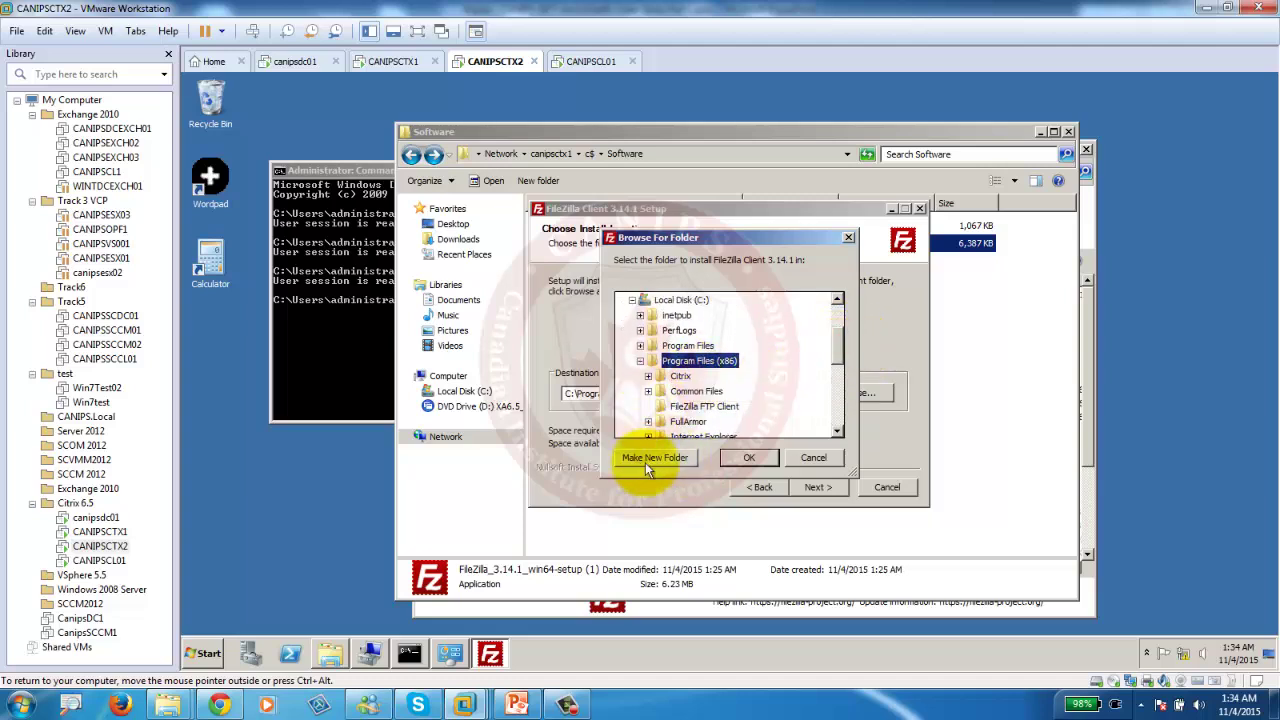
pyautogui.click(749, 458)
pyautogui.click(816, 488)
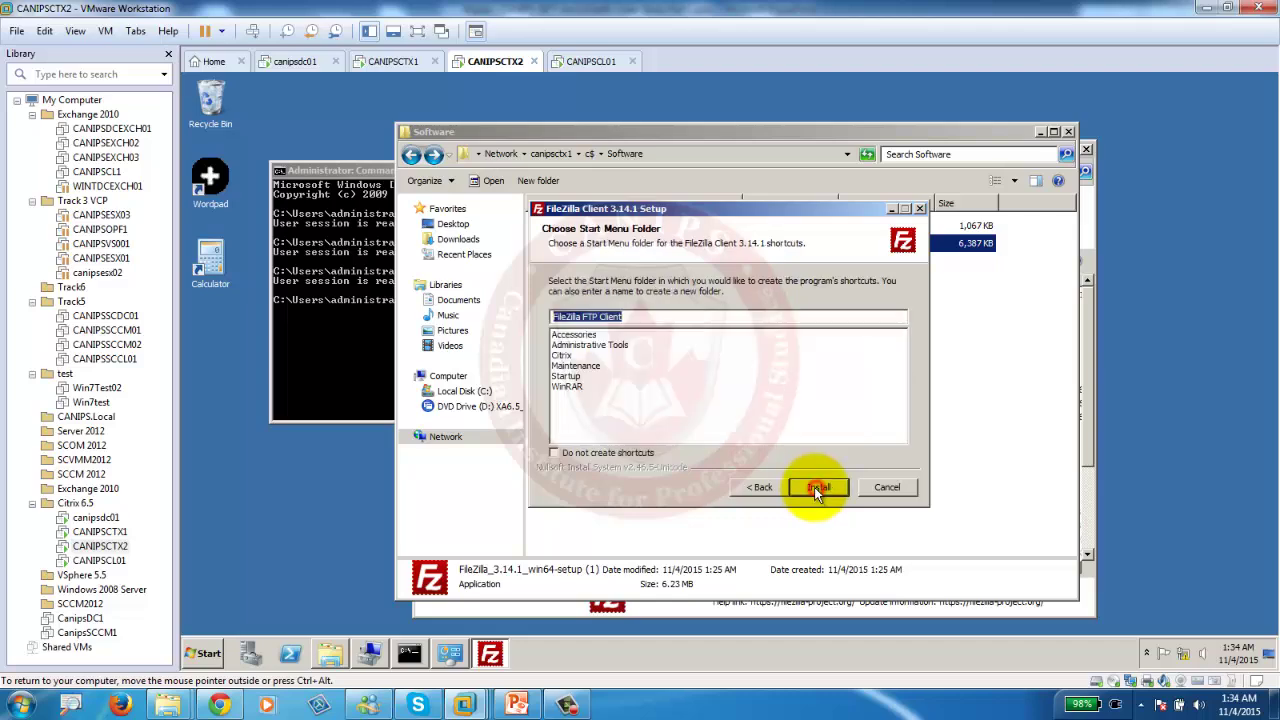
pyautogui.click(816, 488)
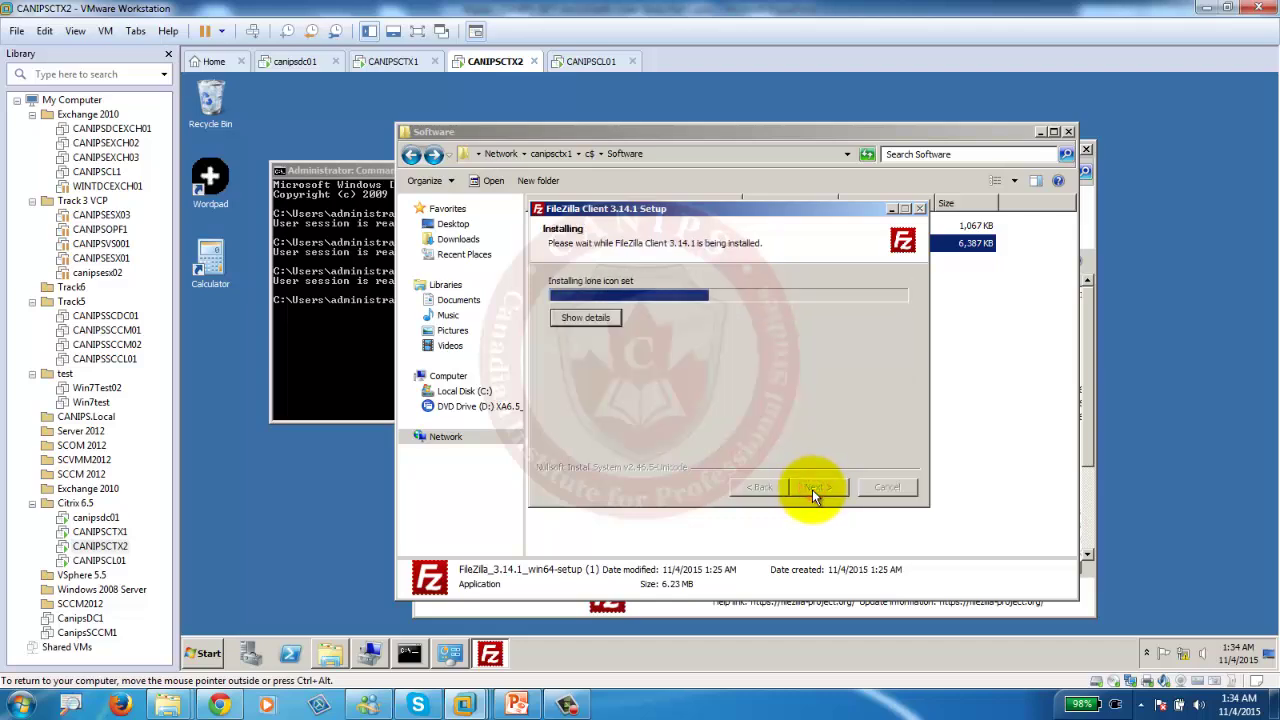
pyautogui.click(812, 489)
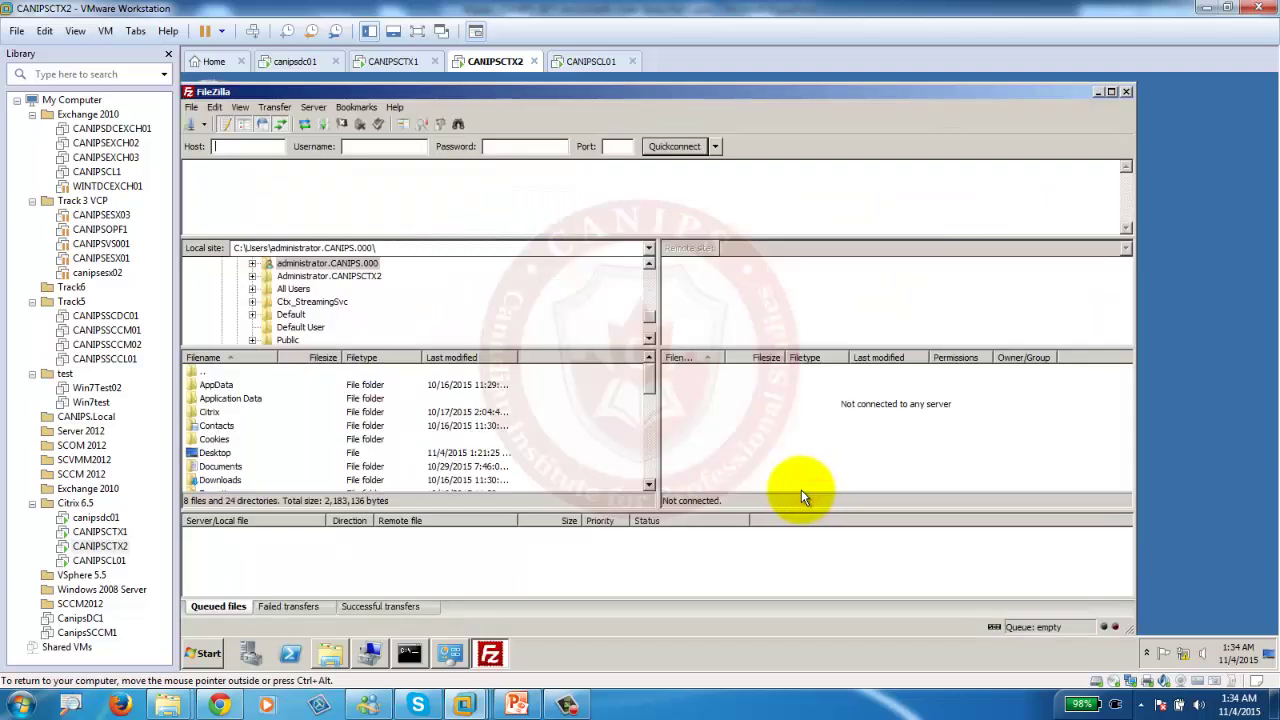
# Close FileZilla and rerun change user /execute to return to execute mode.
pyautogui.click(1125, 91)
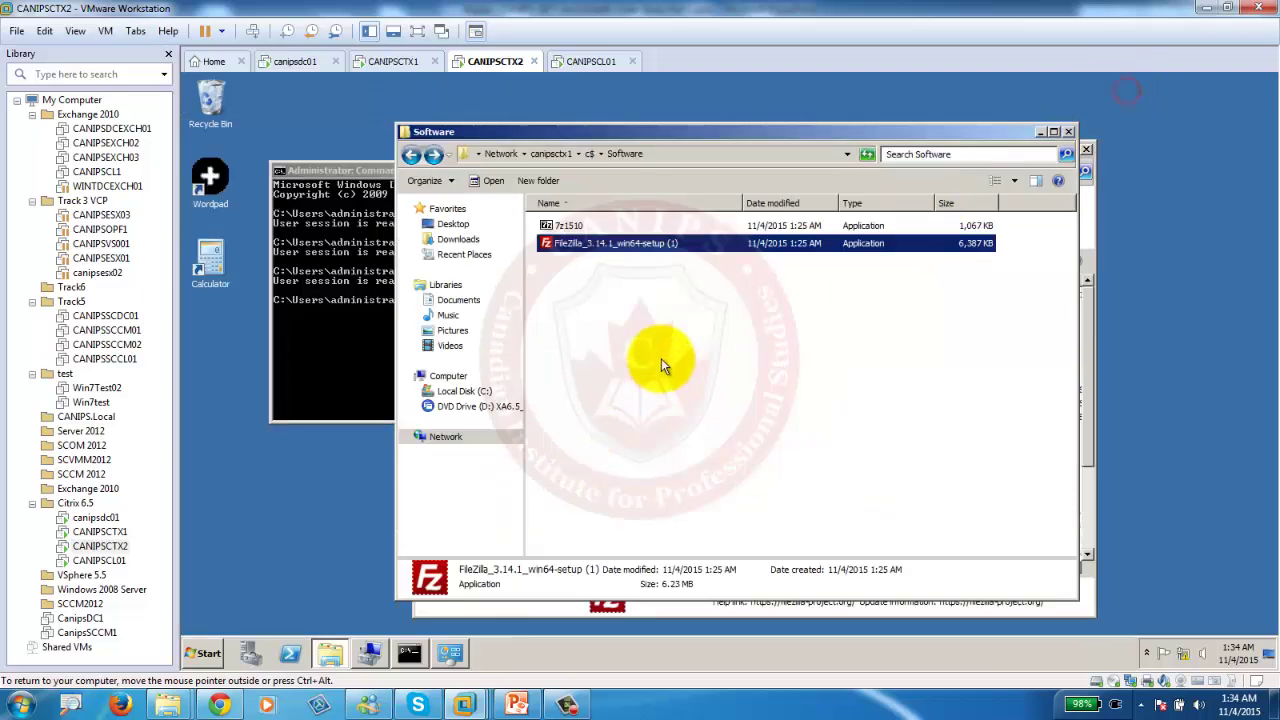
pyautogui.click(614, 350)
pyautogui.click(369, 372)
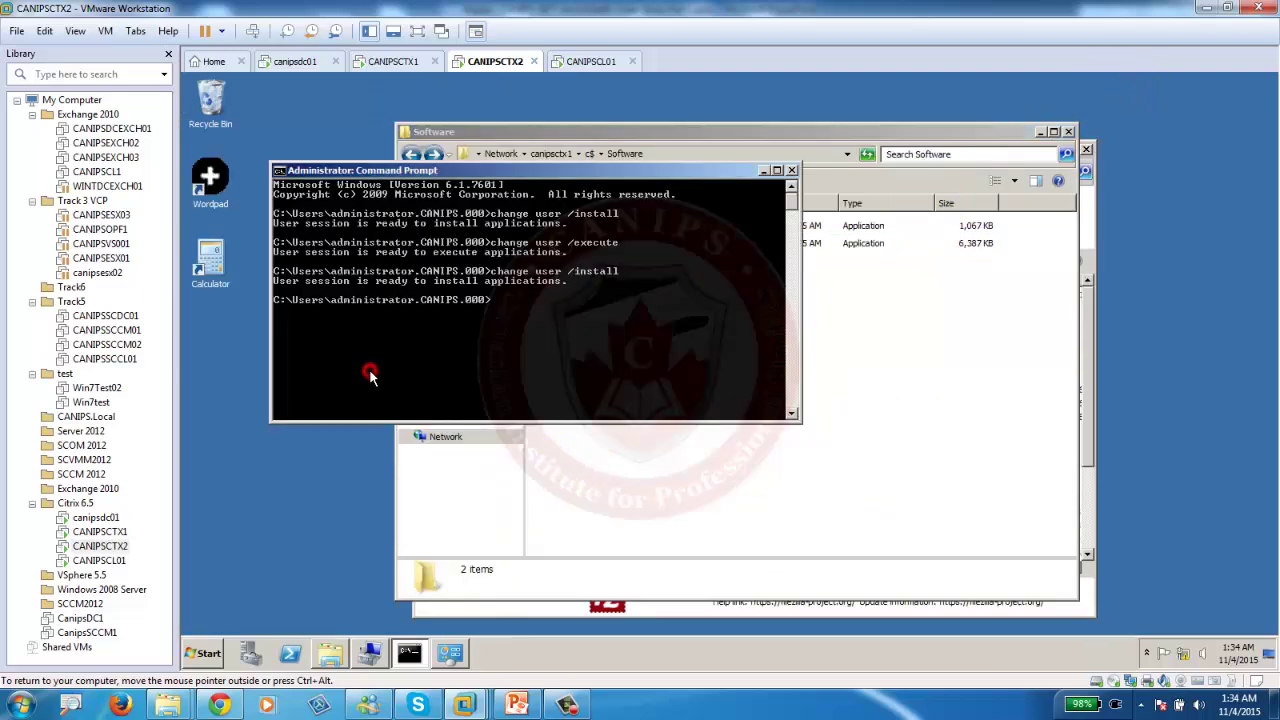
pyautogui.press('Up')
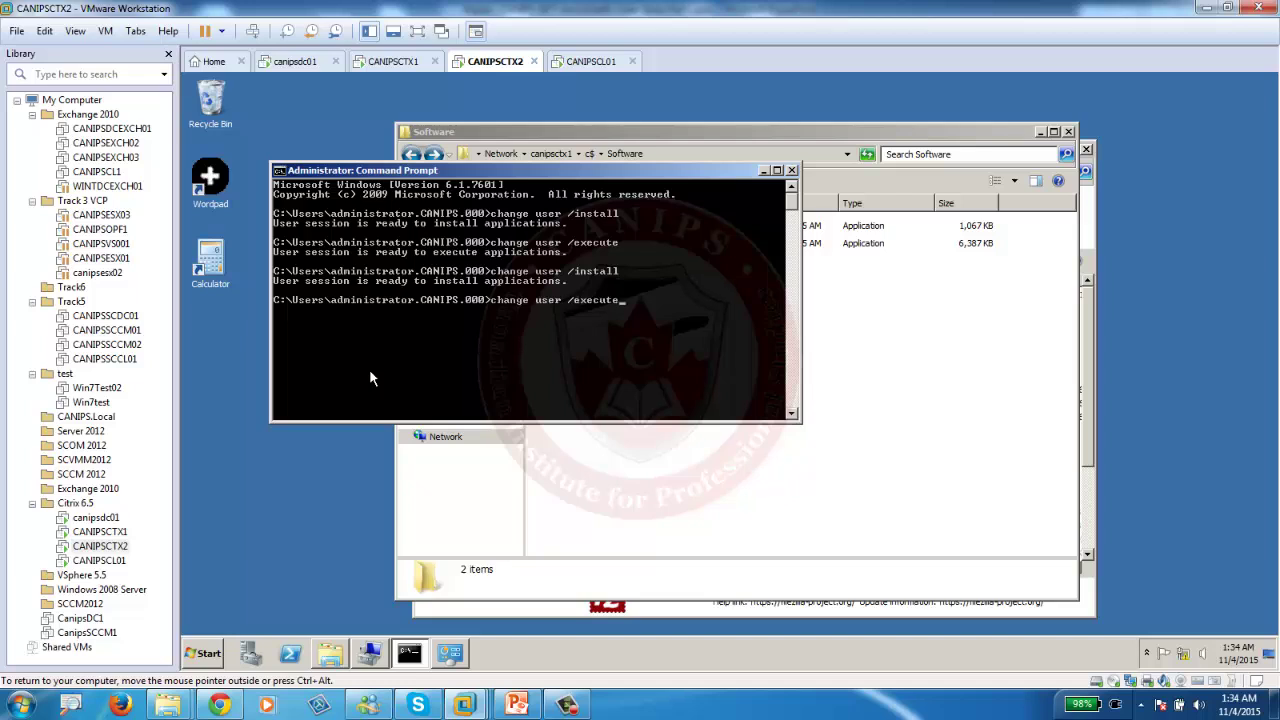
pyautogui.press('Return')
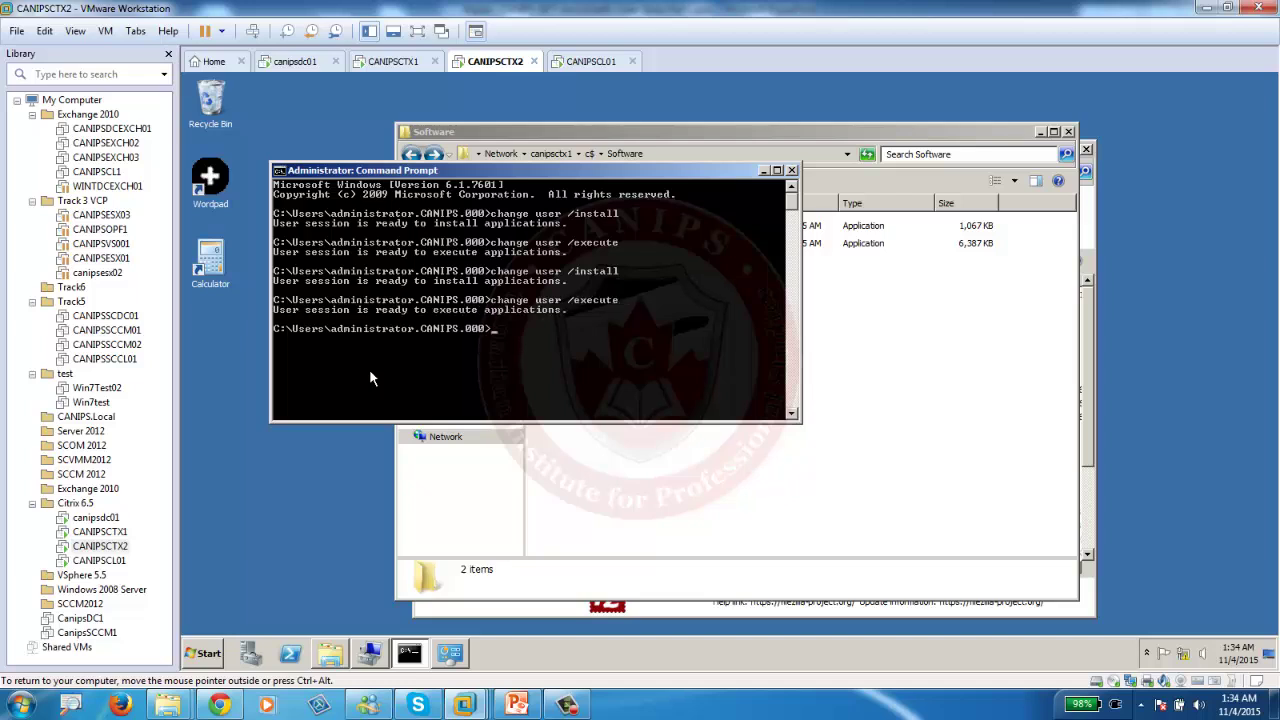
# Open C:\Program Files (x86)\FileZilla FTP Client on CANIPSCTX2 to confirm the install.
pyautogui.click(823, 437)
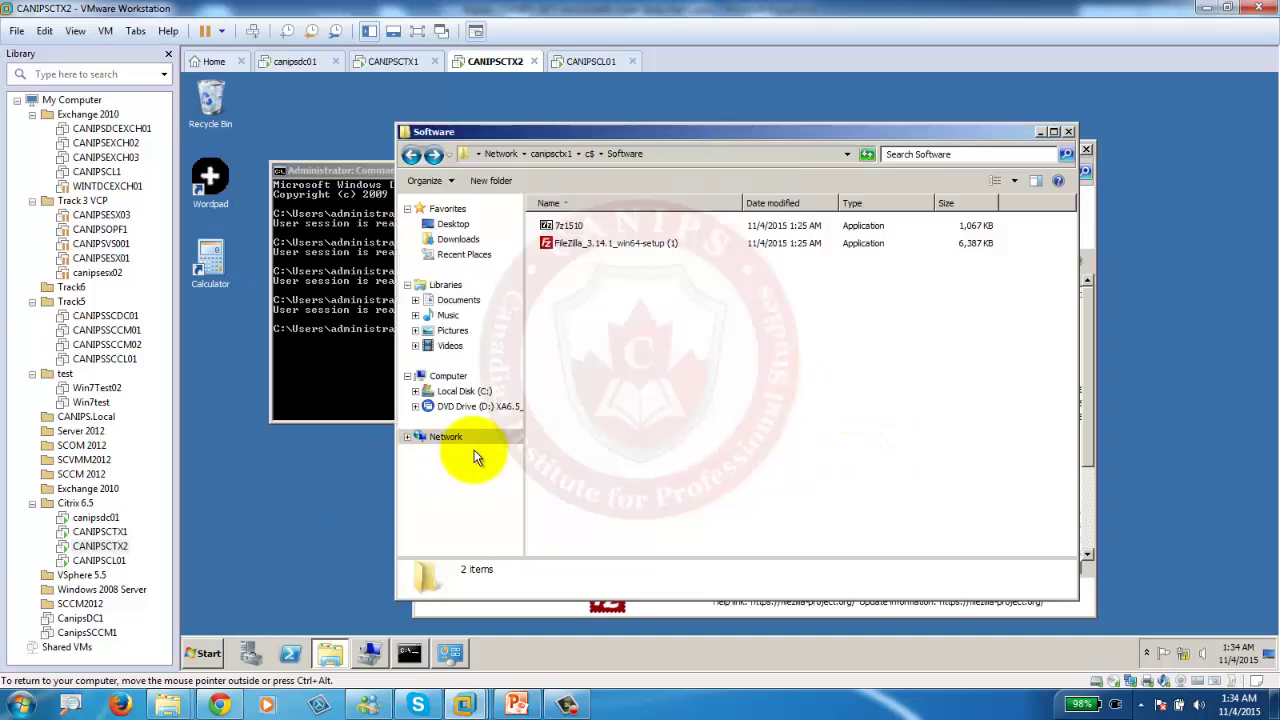
pyautogui.click(462, 391)
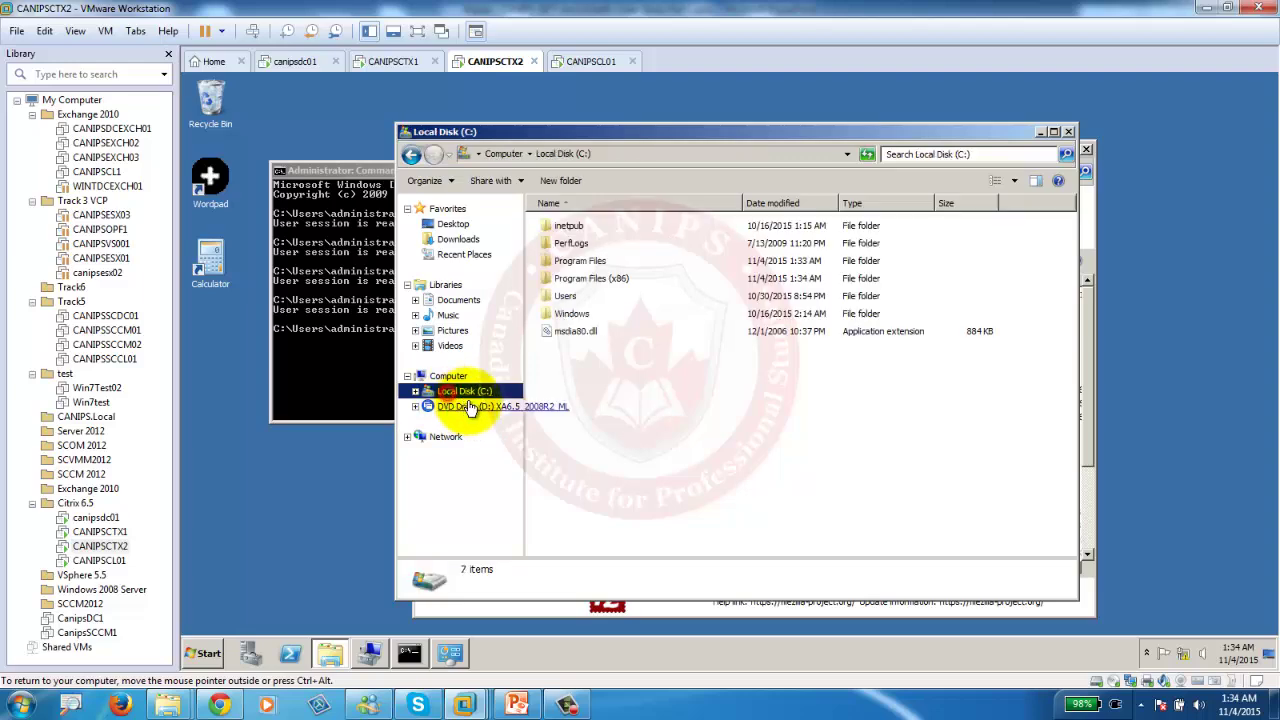
pyautogui.click(591, 284)
pyautogui.doubleClick(591, 284)
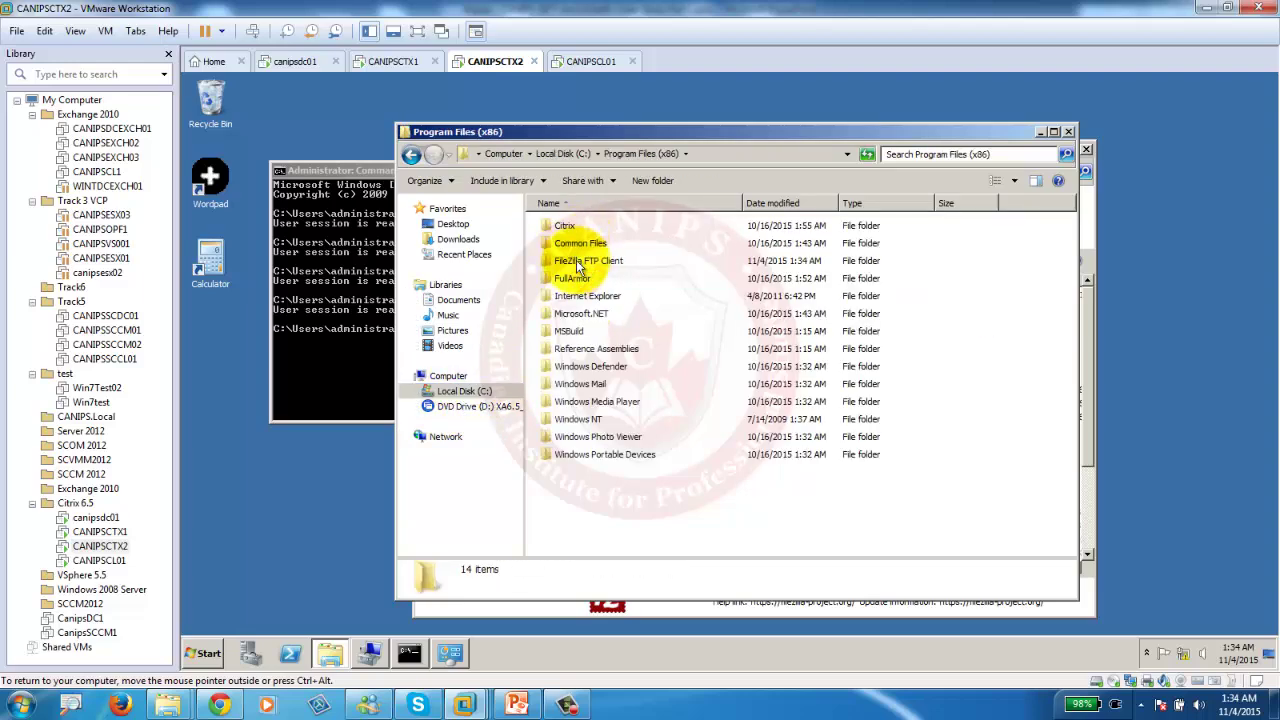
pyautogui.doubleClick(576, 260)
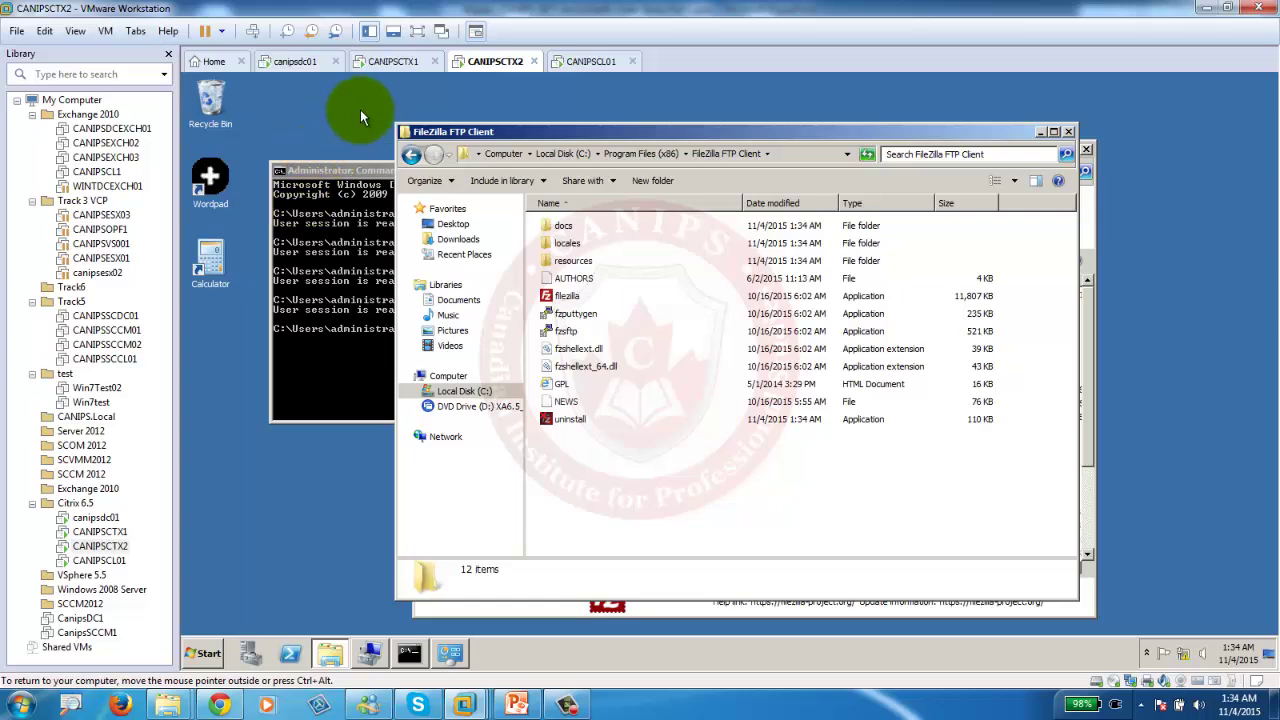
pyautogui.click(408, 61)
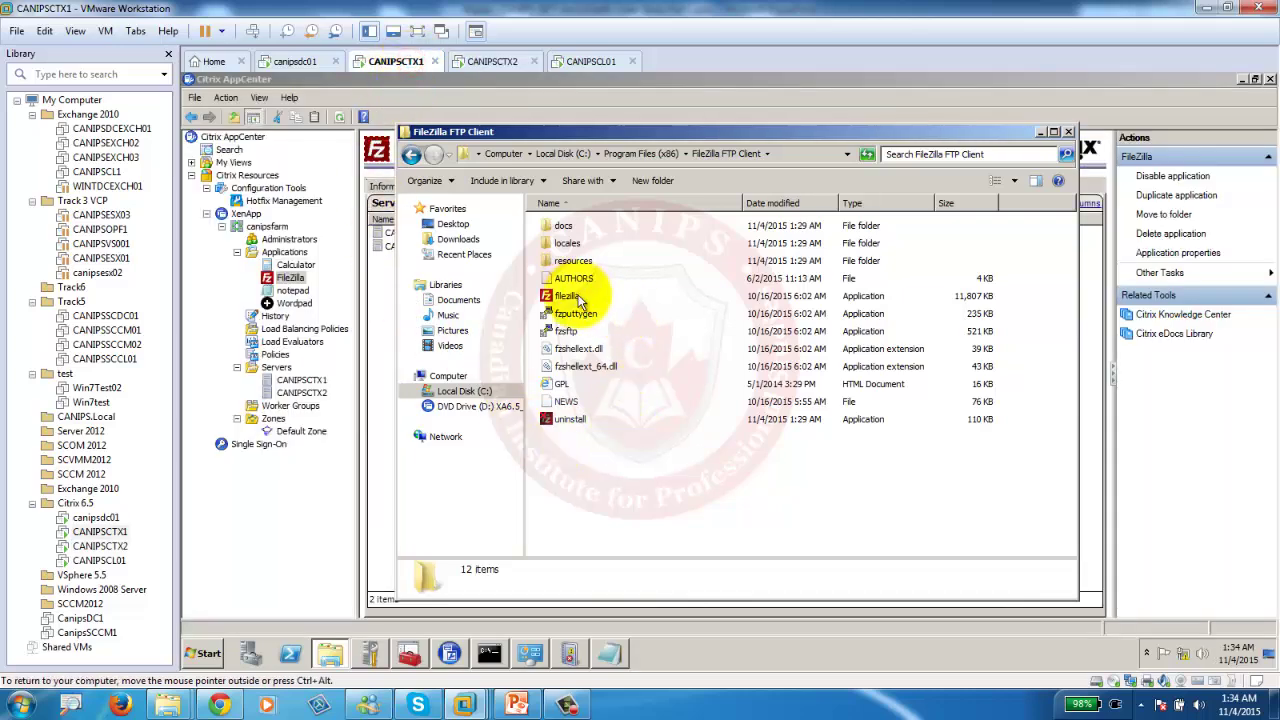
# On the Windows 7 client, refresh published applications via Citrix Receiver's Online Plug-in.
pyautogui.click(585, 62)
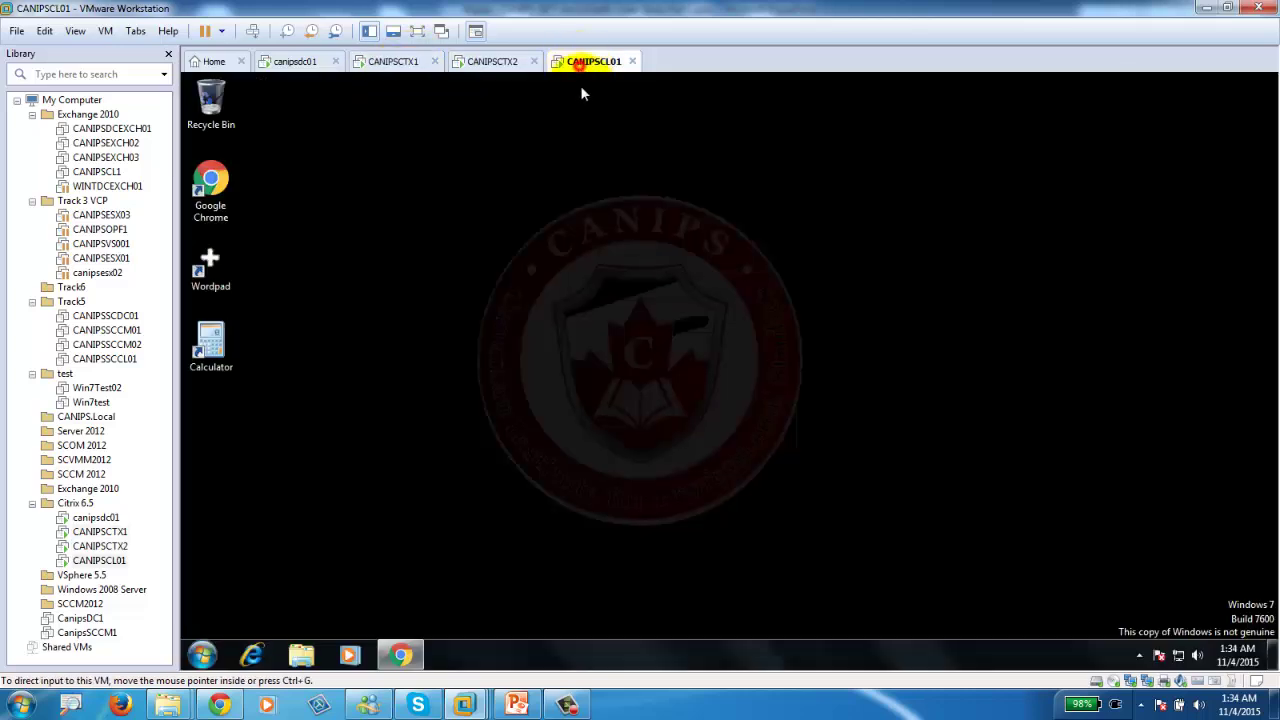
pyautogui.click(1140, 656)
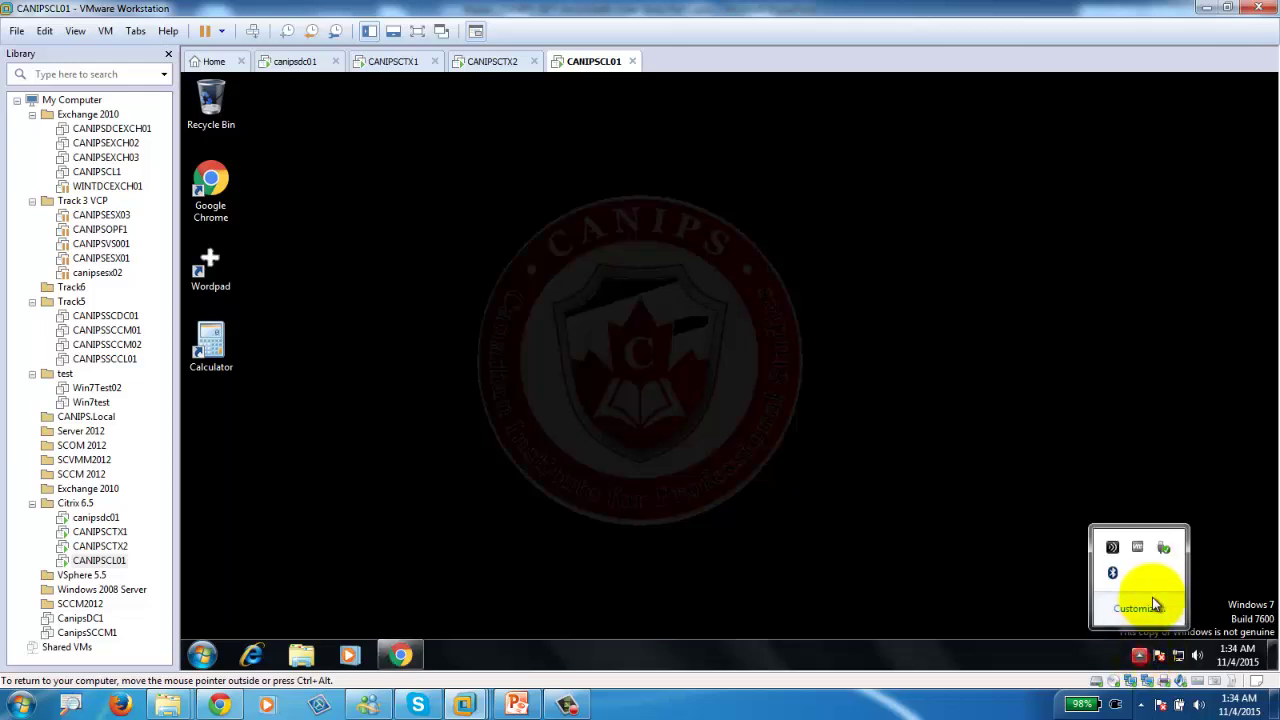
pyautogui.rightClick(1113, 547)
pyautogui.click(1136, 496)
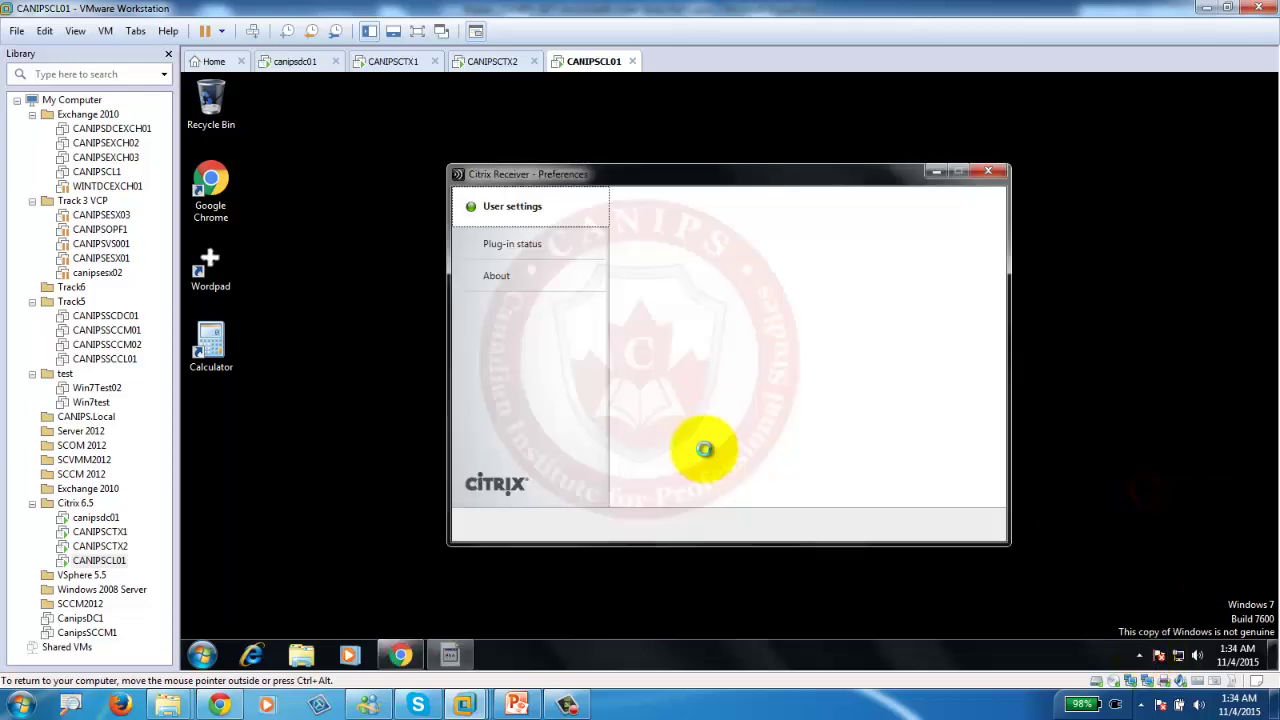
pyautogui.rightClick(686, 273)
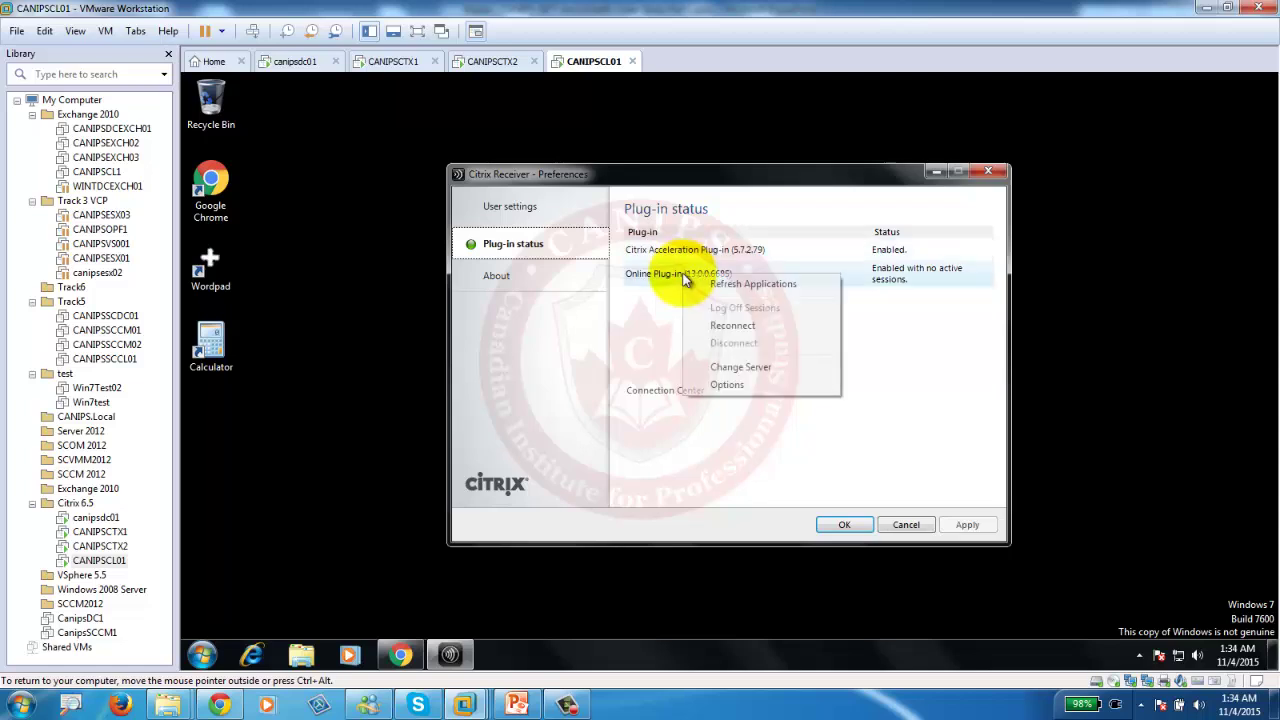
pyautogui.click(755, 285)
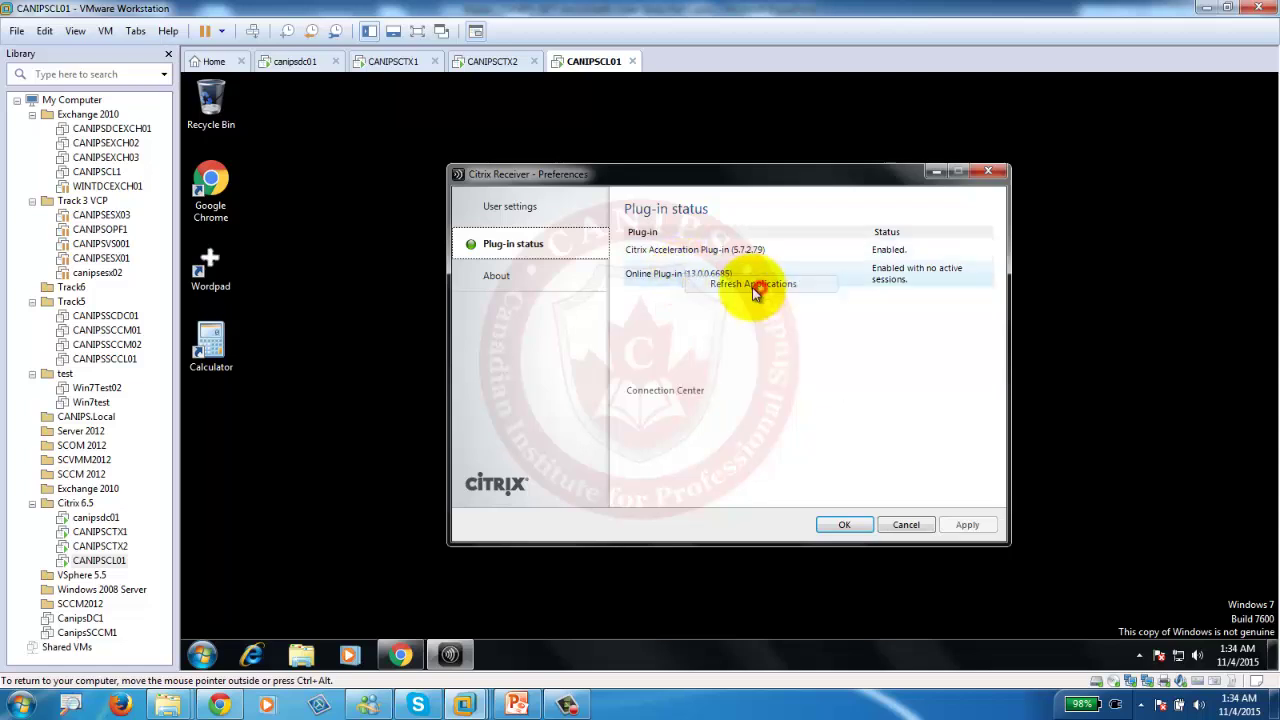
pyautogui.click(844, 524)
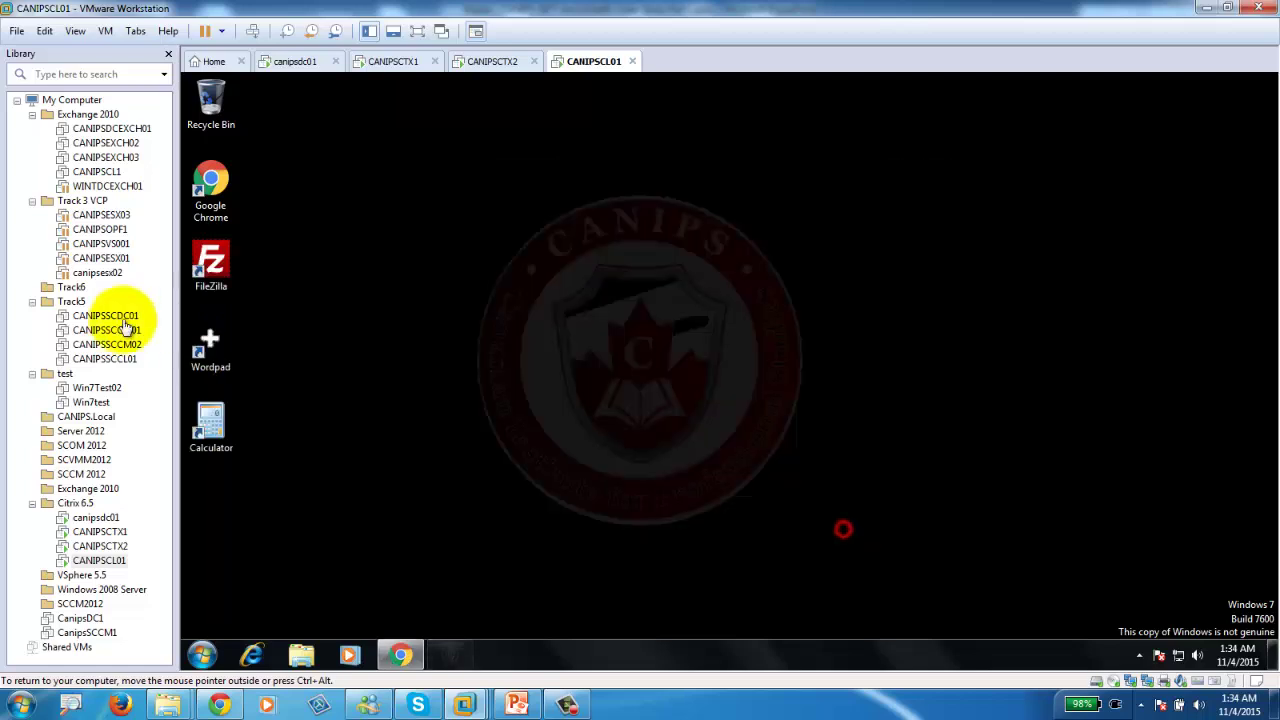
# Launch the published FileZilla app and dismiss the licence notice and connection-interrupted error.
pyautogui.doubleClick(210, 262)
pyautogui.click(606, 354)
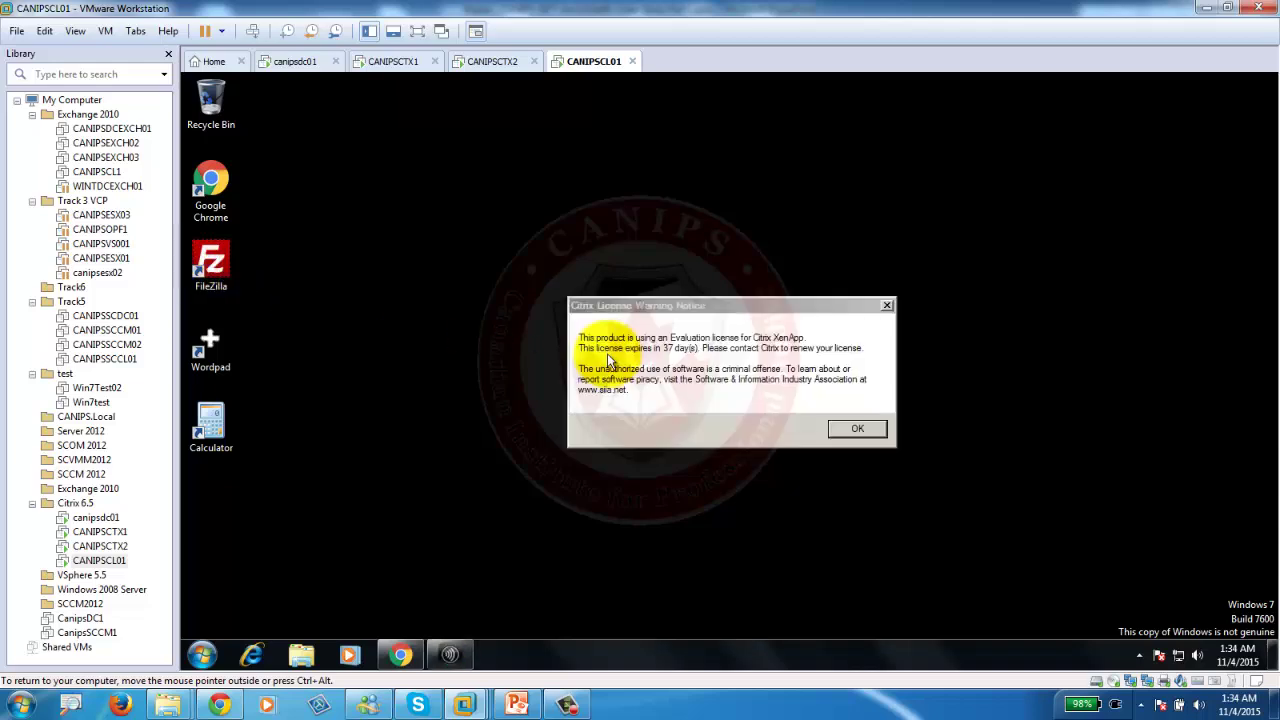
pyautogui.click(849, 430)
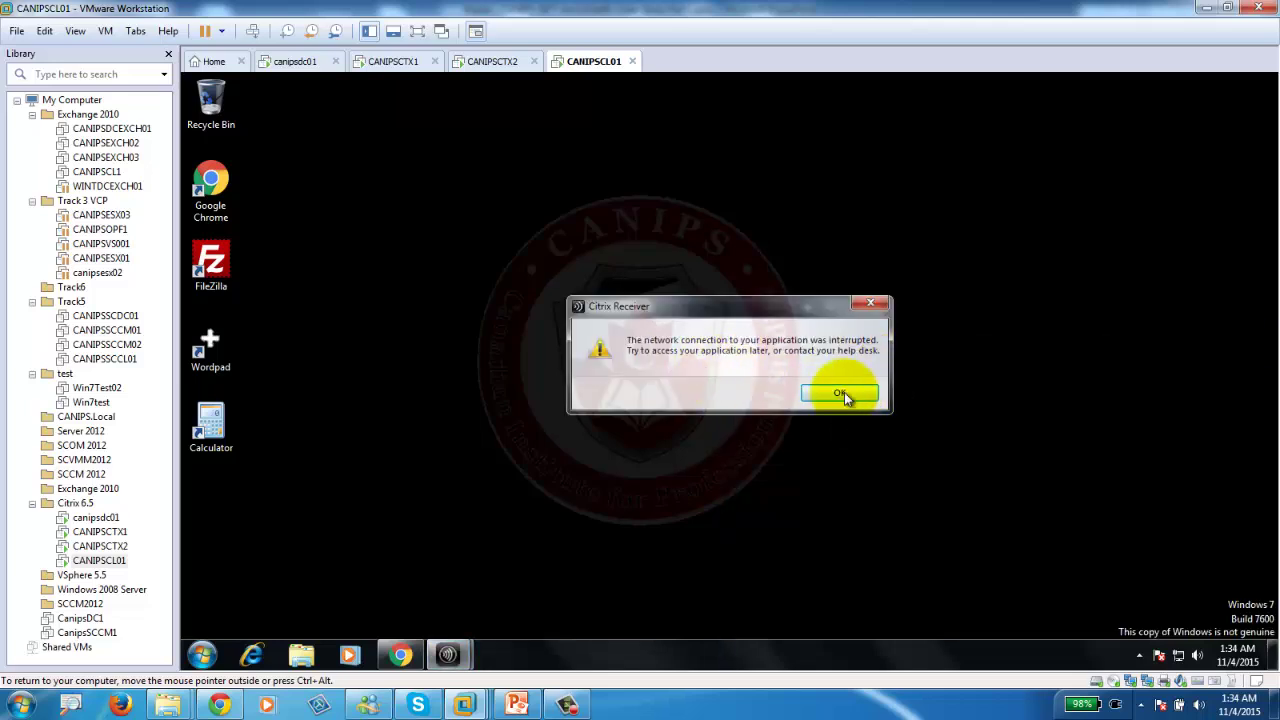
pyautogui.click(840, 393)
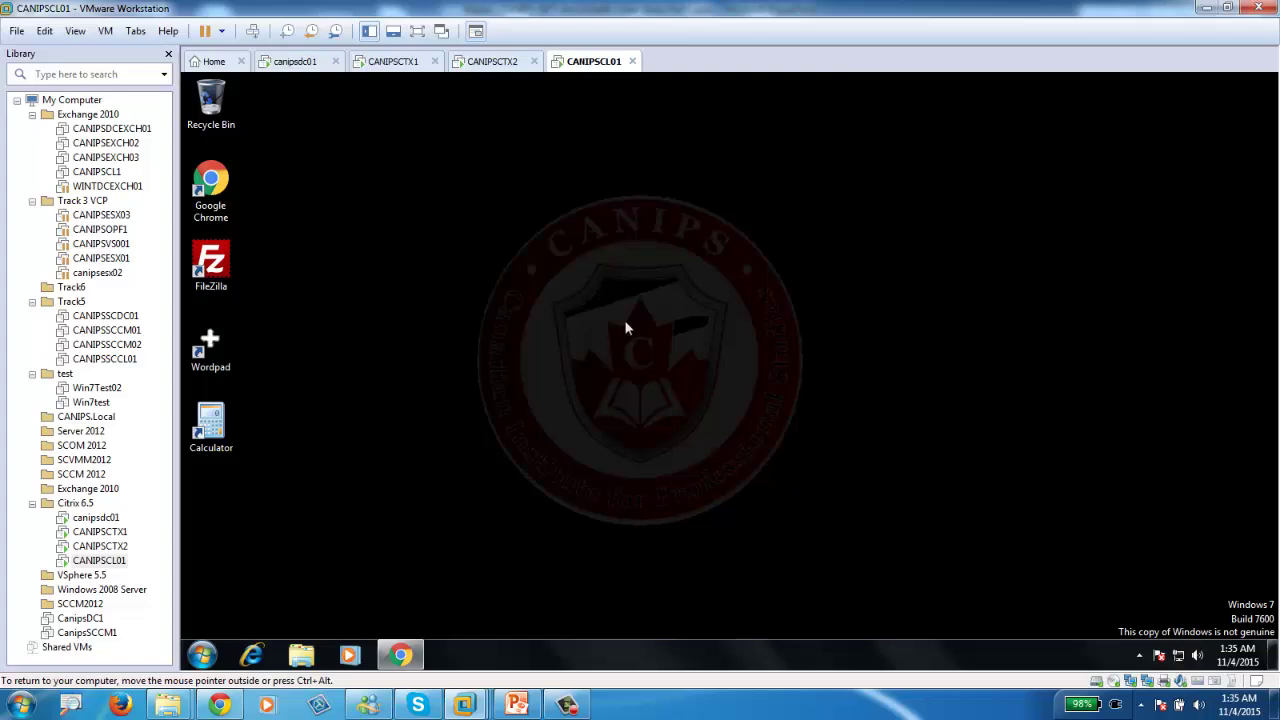
pyautogui.click(390, 61)
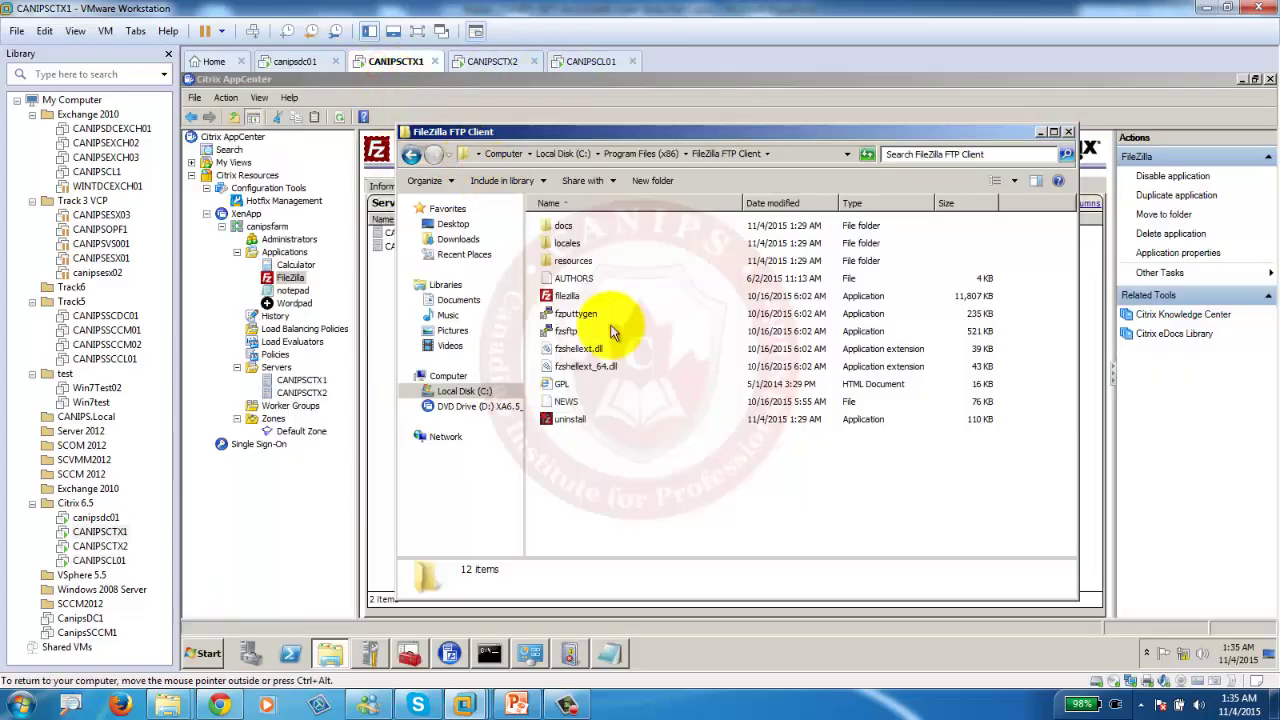
# Delete the WinRAR and FileZilla installers and FileZilla shortcut from CANIPSCTX1's desktop.
pyautogui.click(1147, 653)
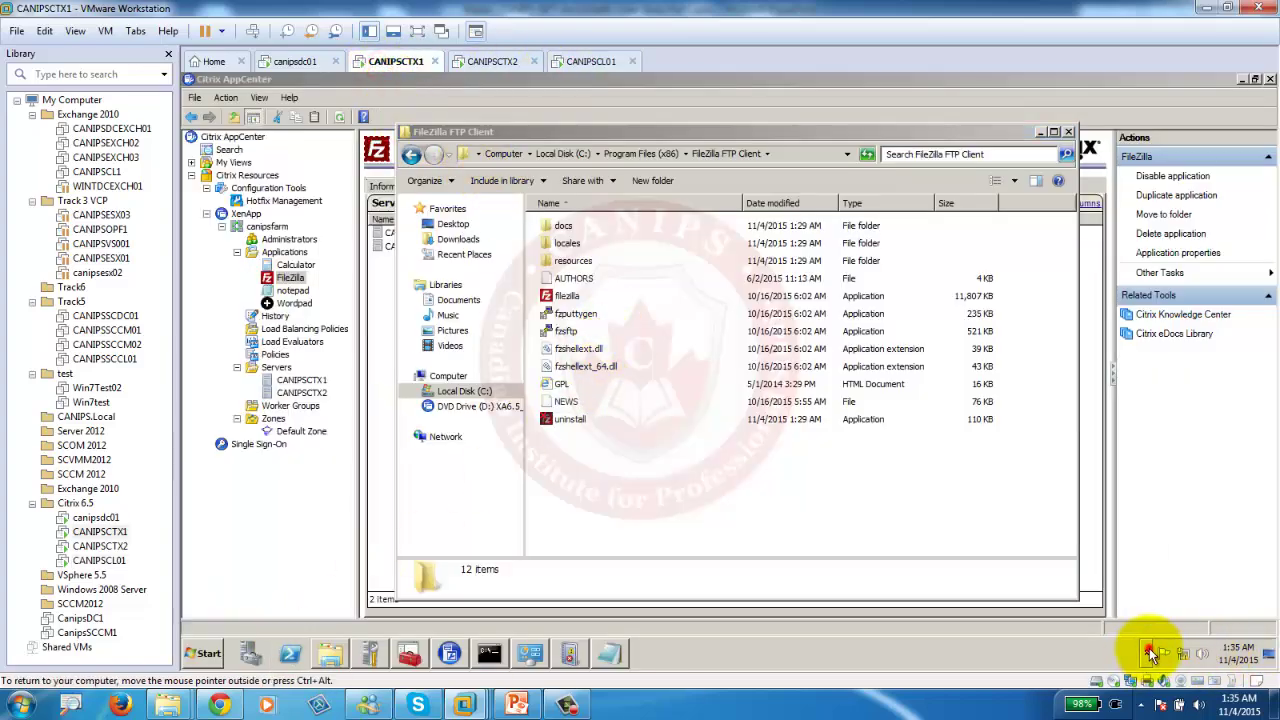
pyautogui.click(1268, 653)
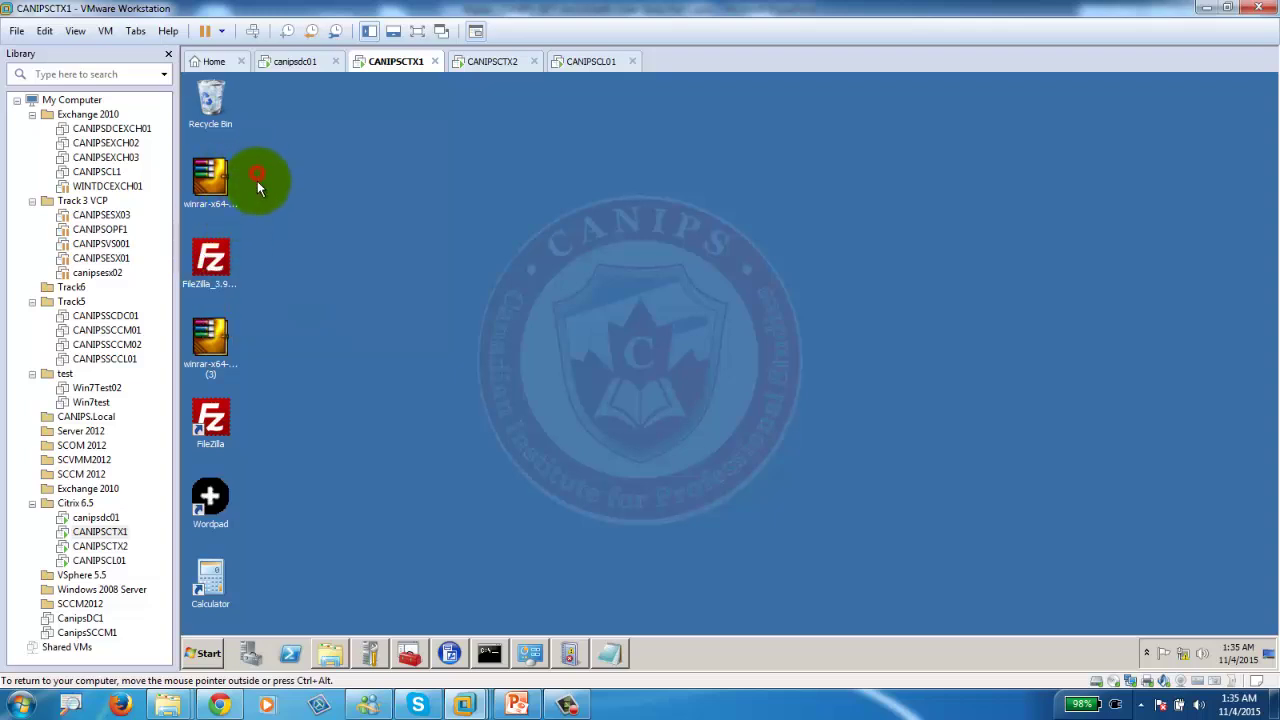
pyautogui.moveTo(257, 181); pyautogui.dragTo(185, 443)
pyautogui.press('Delete')
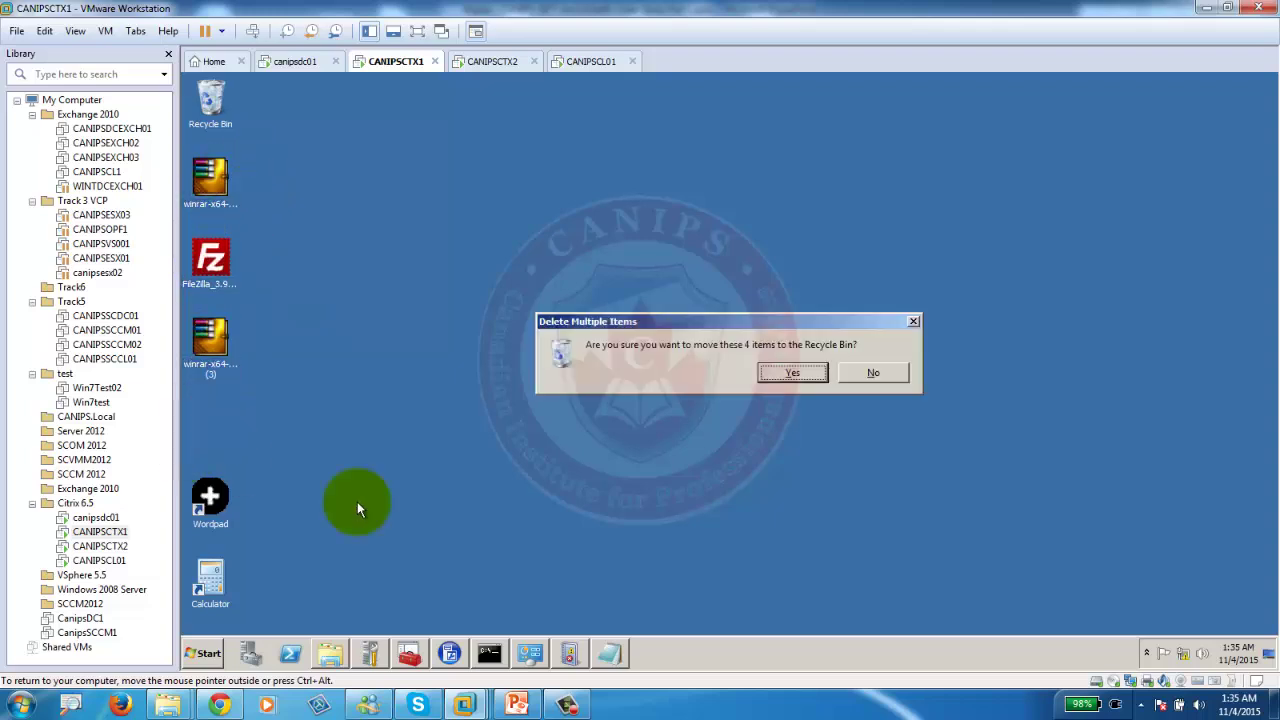
pyautogui.click(791, 368)
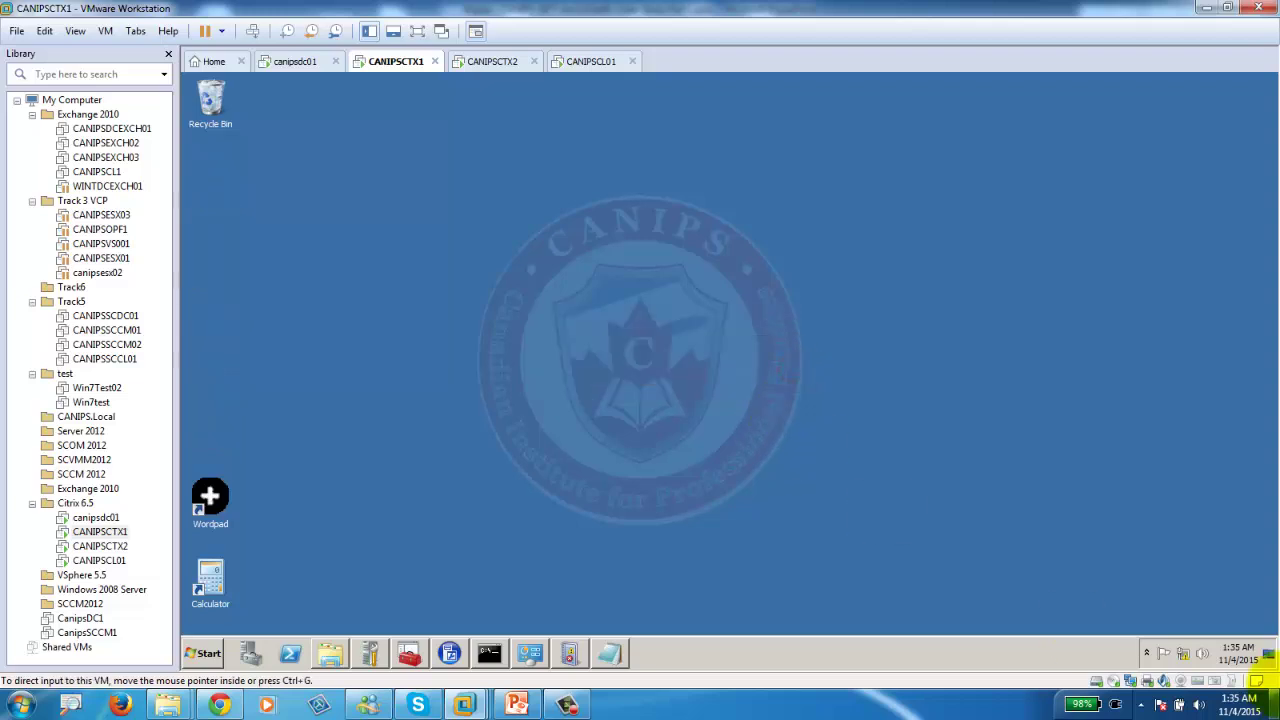
# Refresh CANIPSCTX1's published applications from Citrix Receiver's Online Plug-in.
pyautogui.click(1147, 653)
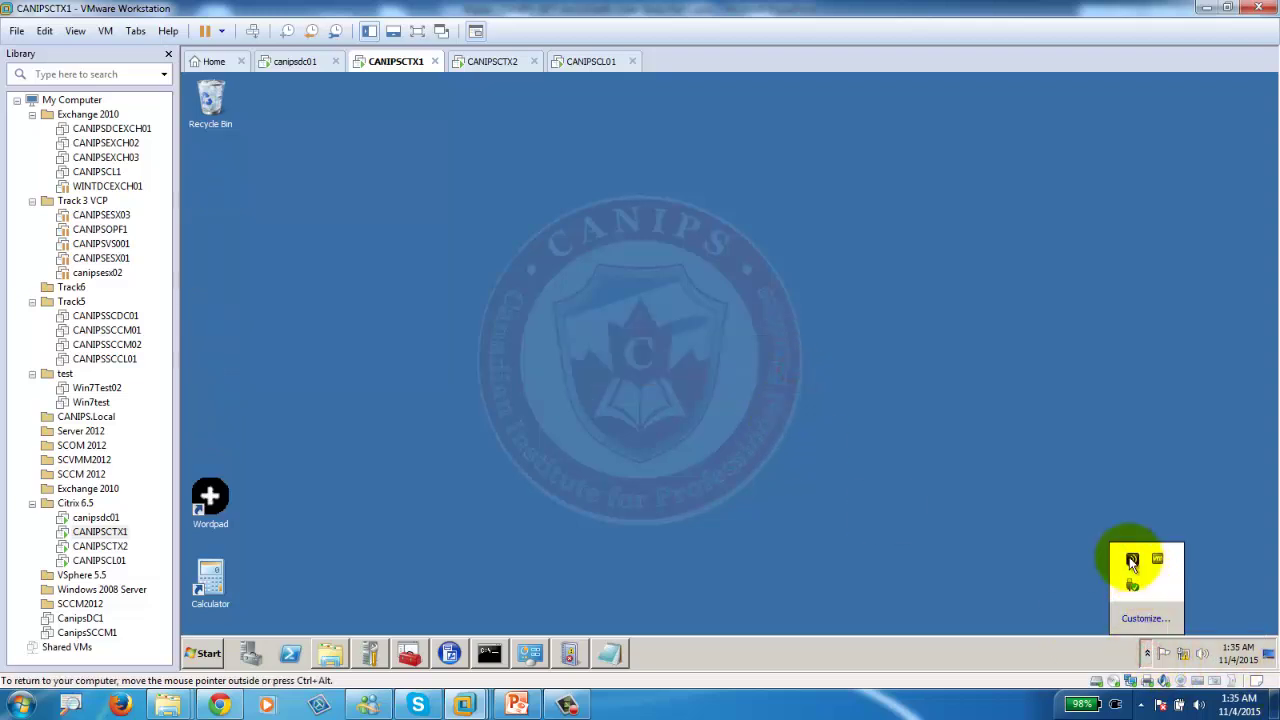
pyautogui.rightClick(1132, 561)
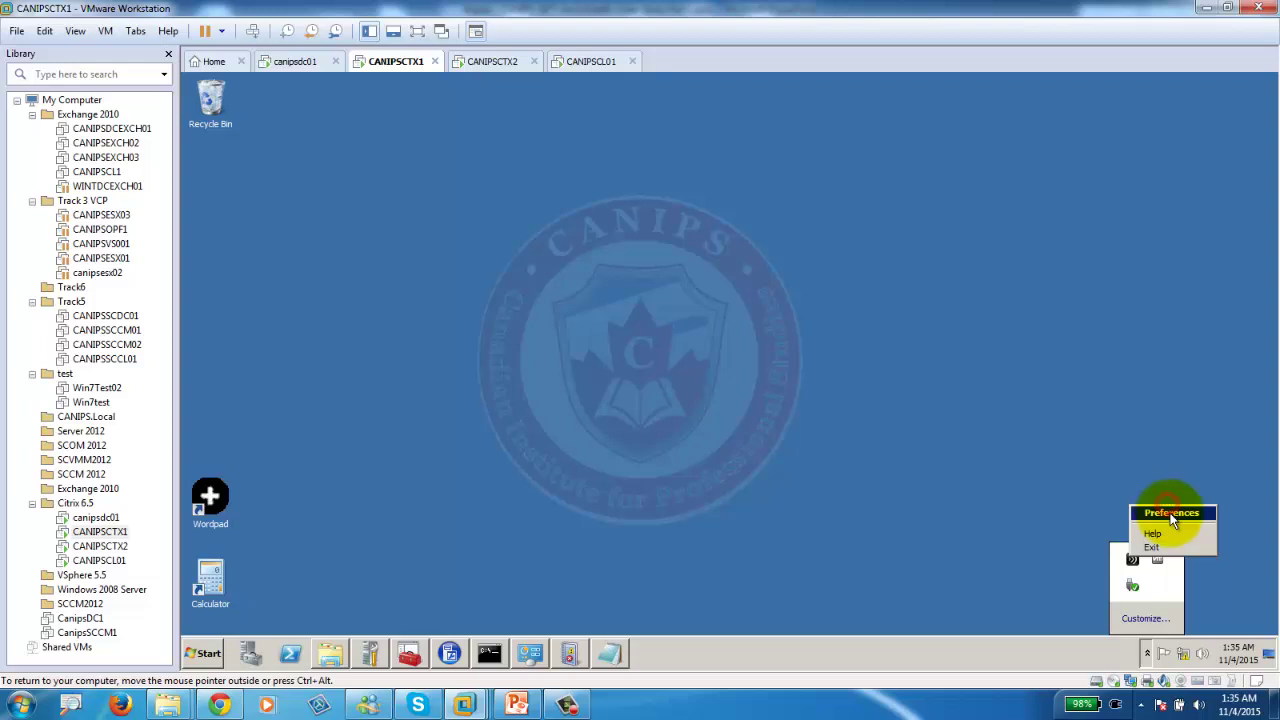
pyautogui.click(1171, 513)
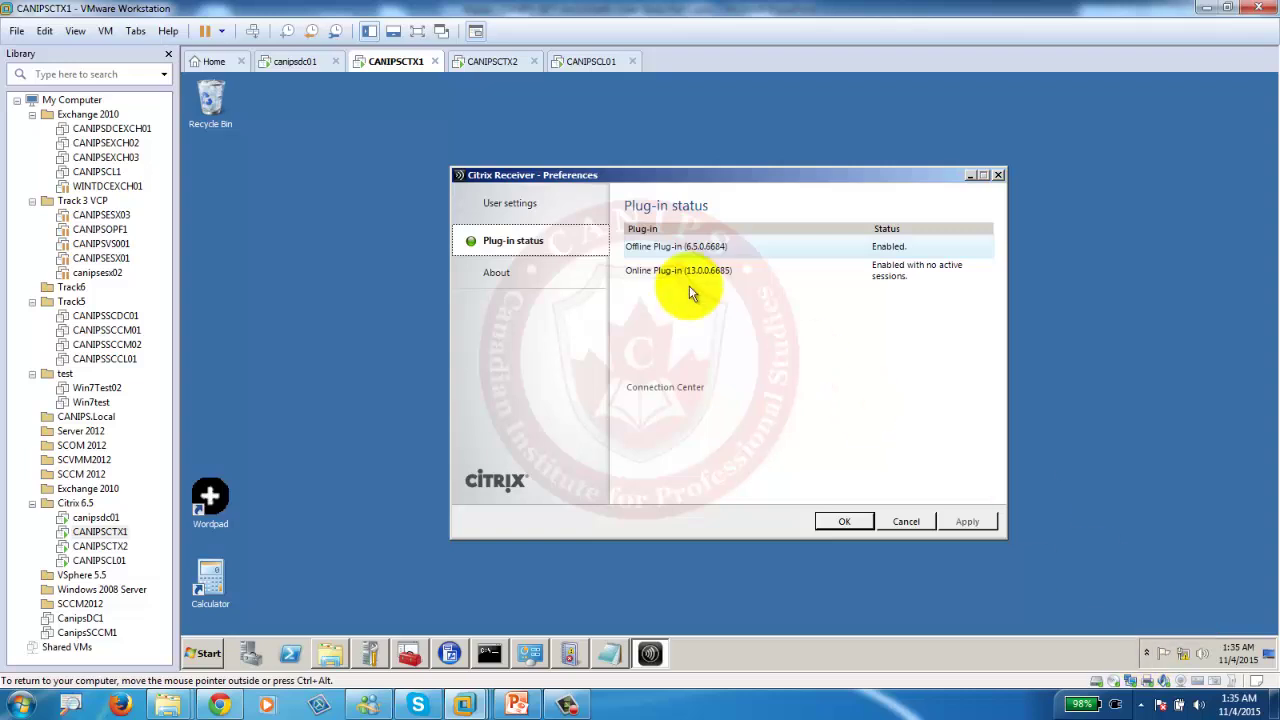
pyautogui.rightClick(687, 268)
pyautogui.click(751, 282)
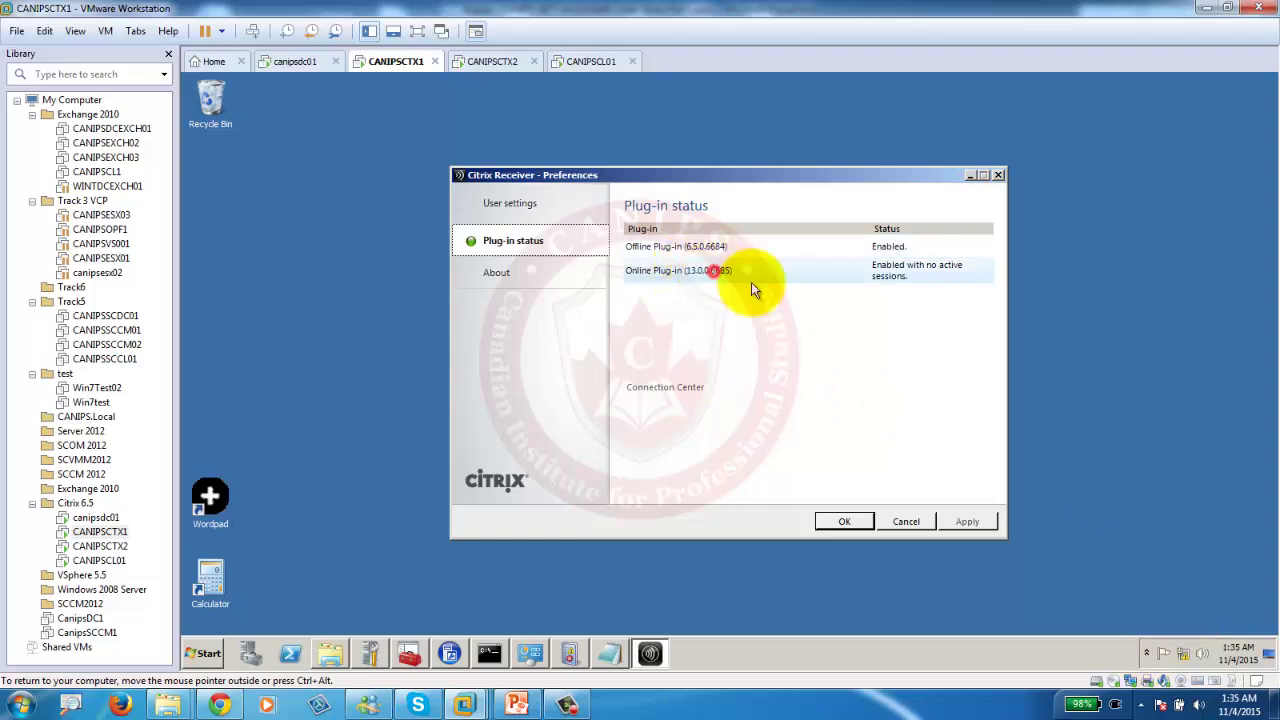
# Launch FileZilla from the new desktop shortcut, dismiss the licence warning, then minimize it.
pyautogui.click(218, 183)
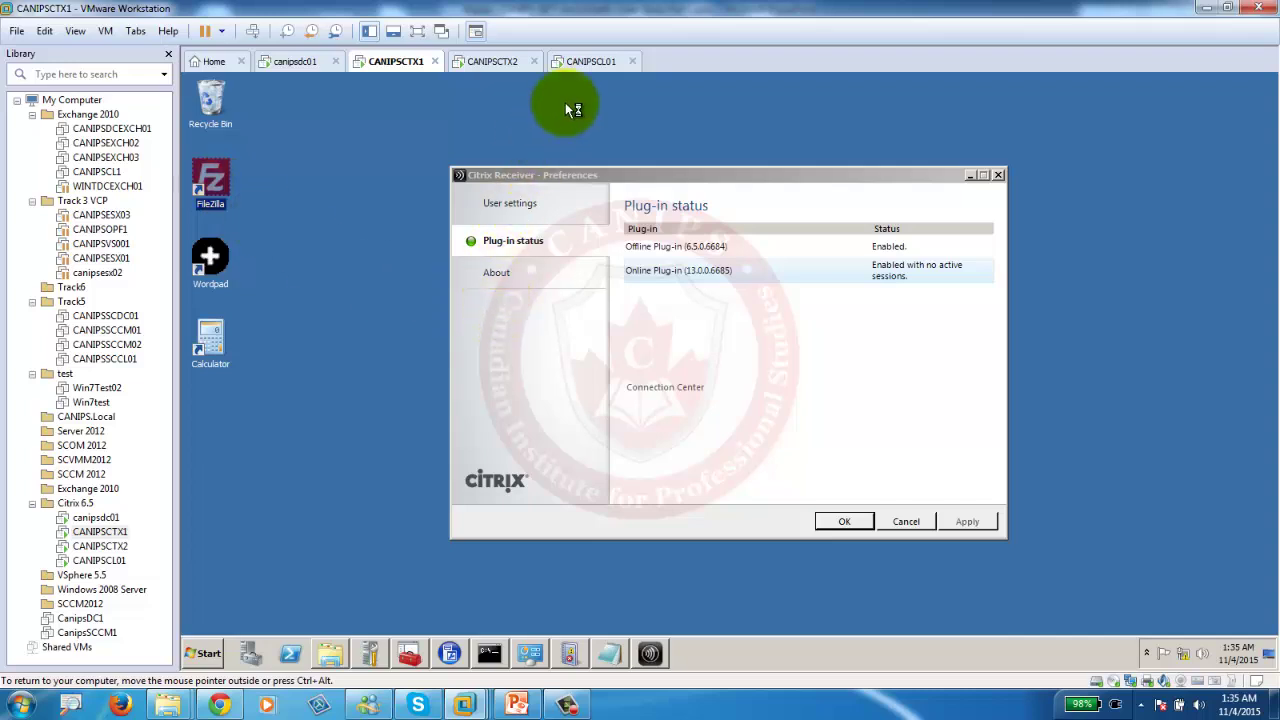
pyautogui.doubleClick(210, 180)
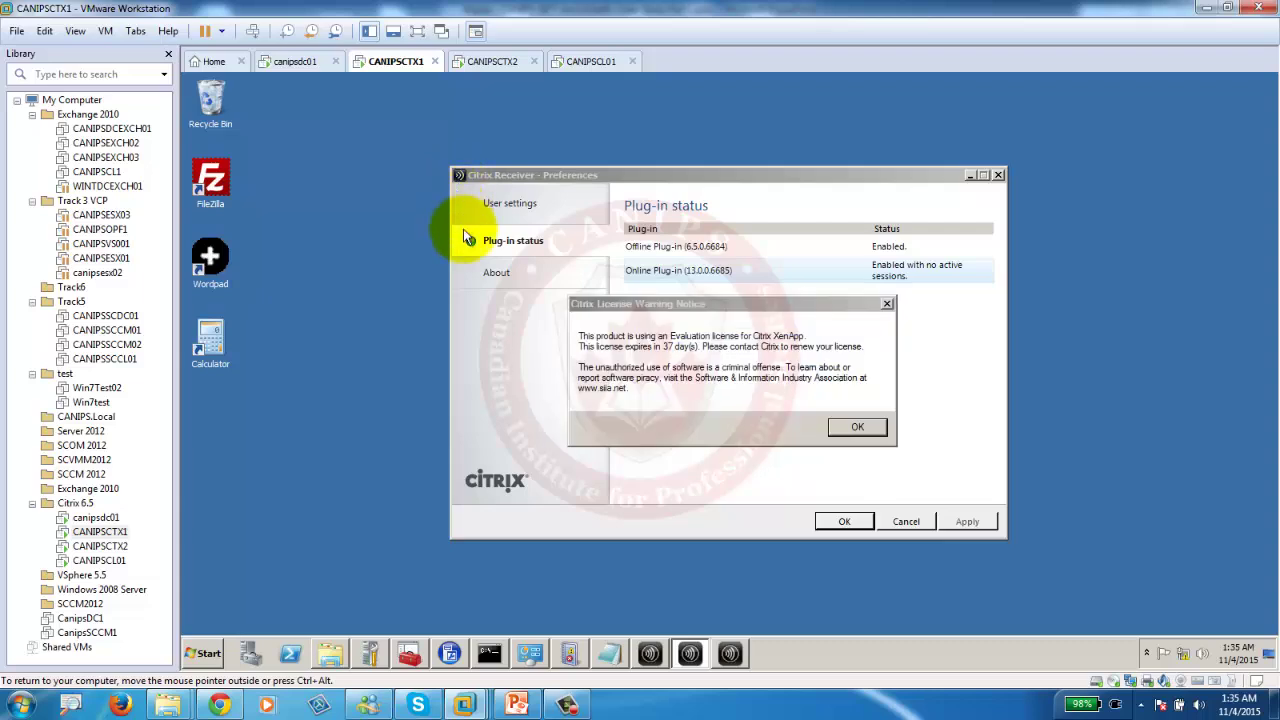
pyautogui.click(842, 428)
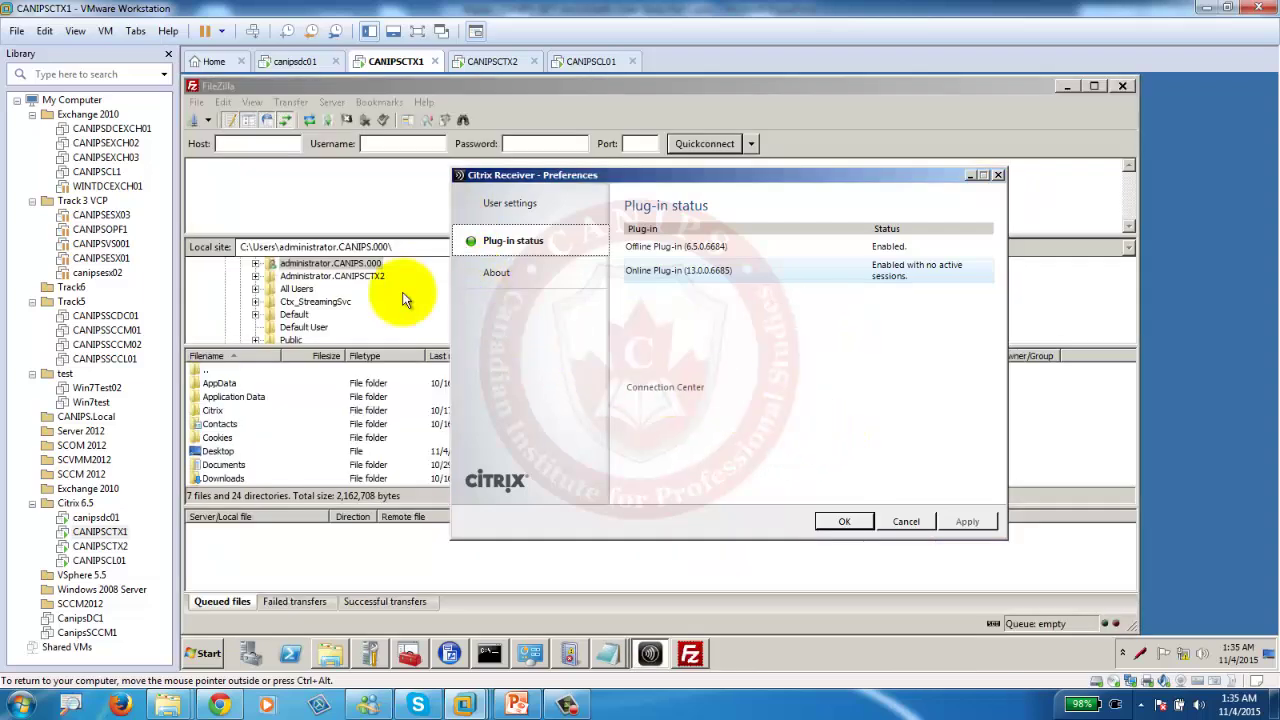
pyautogui.click(971, 176)
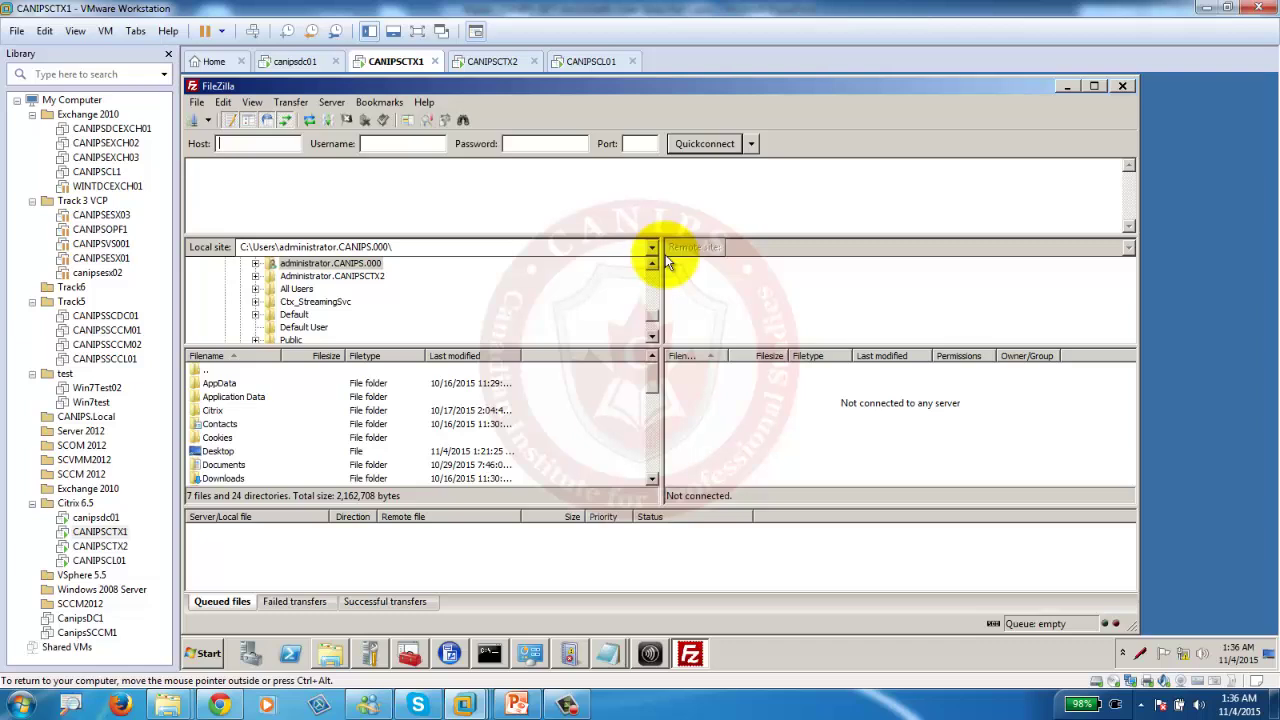
pyautogui.click(1067, 86)
# Choose Power > Reset for the CANIPSCL01 client VM.
pyautogui.click(595, 61)
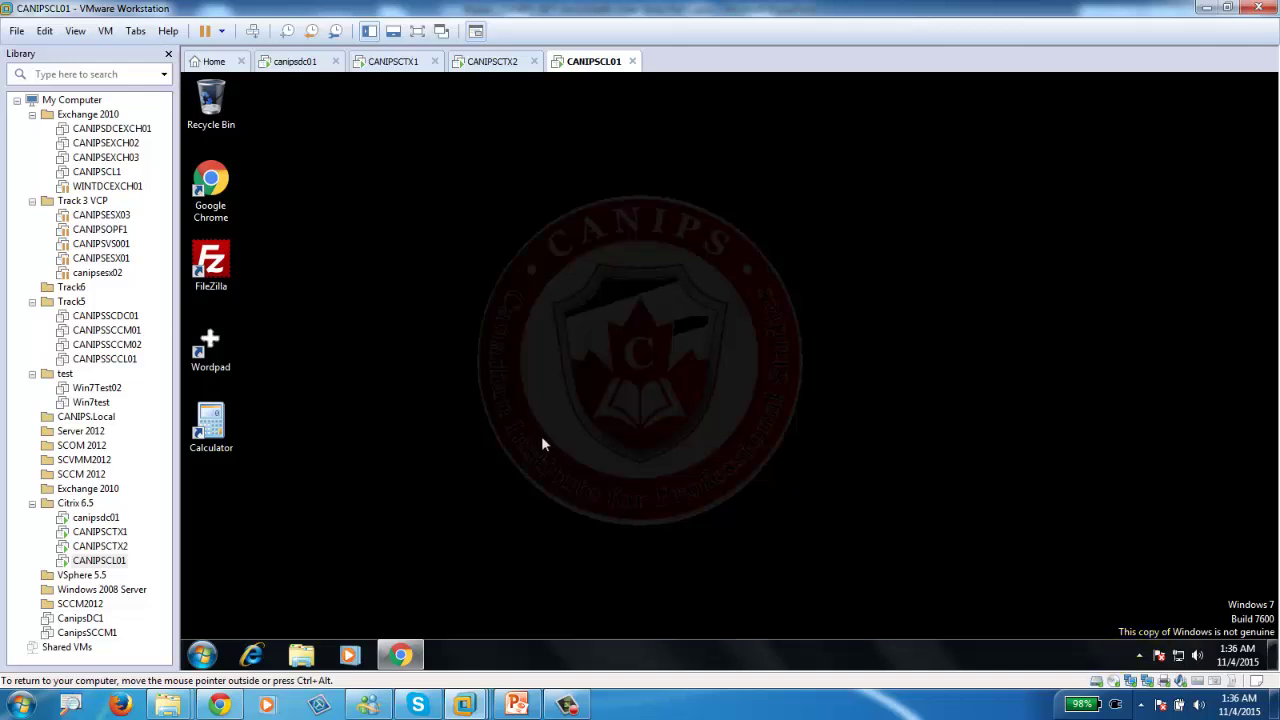
pyautogui.rightClick(593, 61)
pyautogui.moveTo(625, 95)
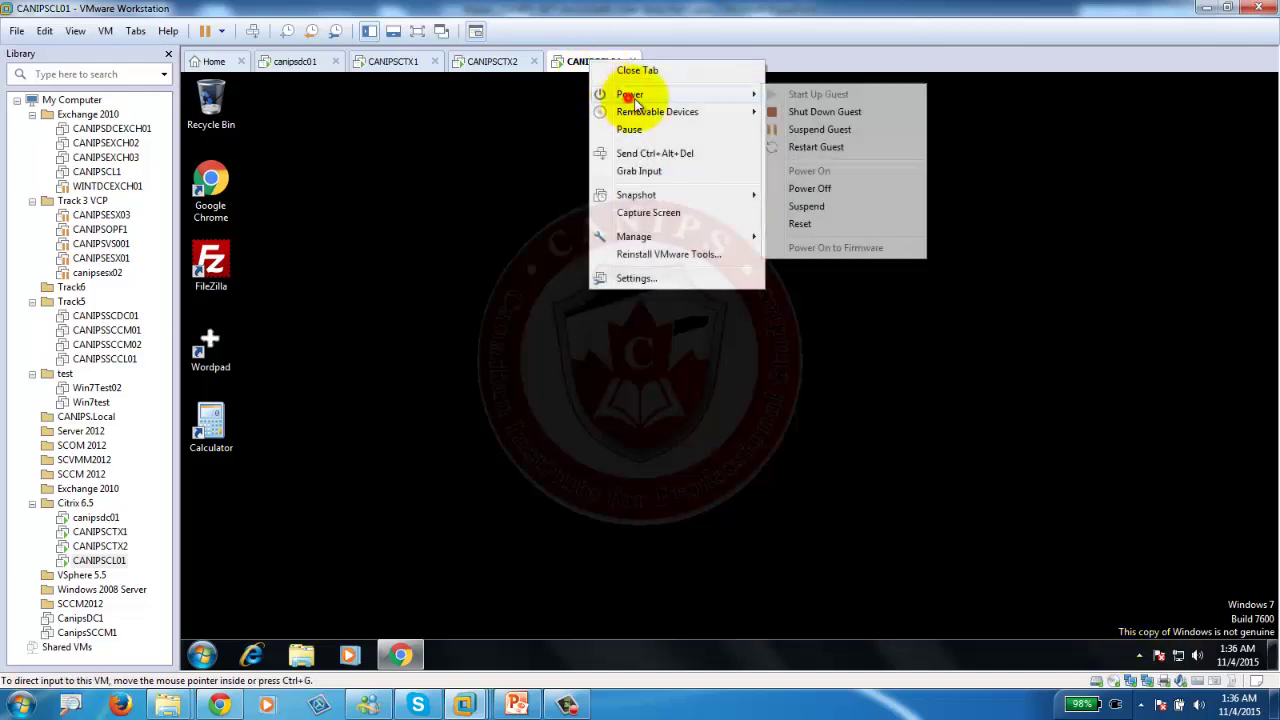
pyautogui.click(805, 224)
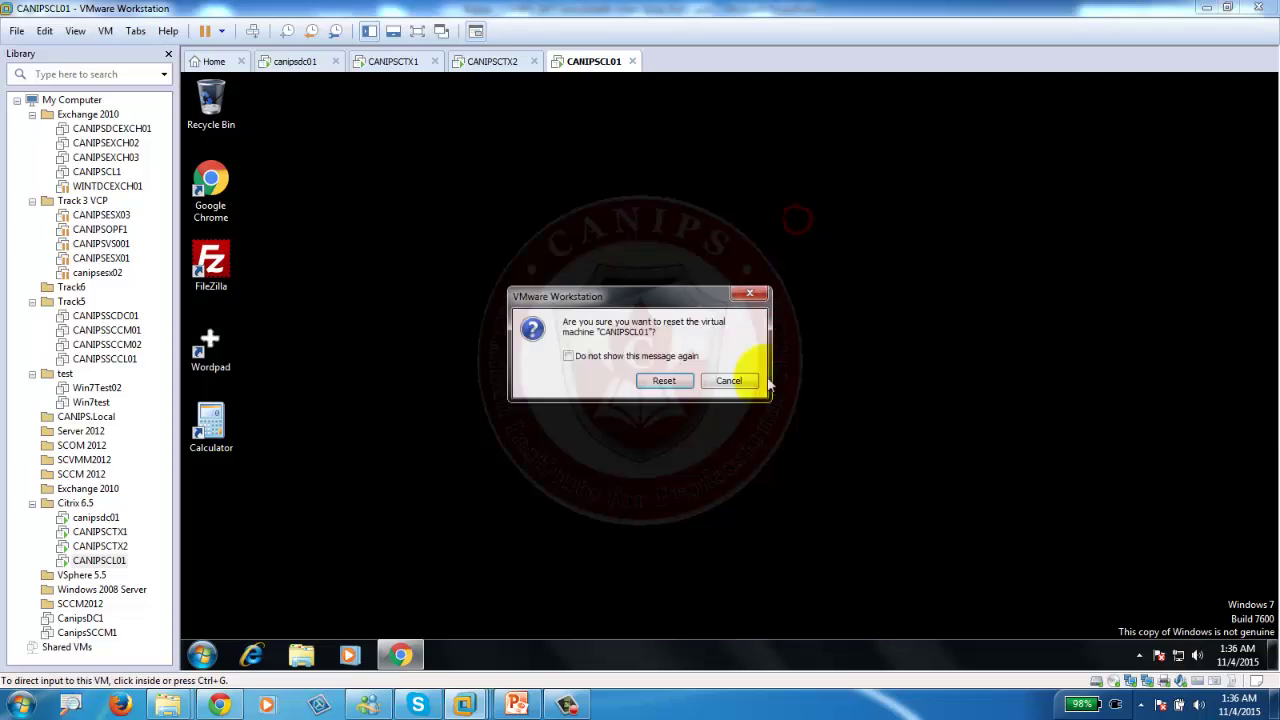
# Confirm resetting CANIPSCL01, then close Notepad on CANIPSCTX1.
pyautogui.click(668, 381)
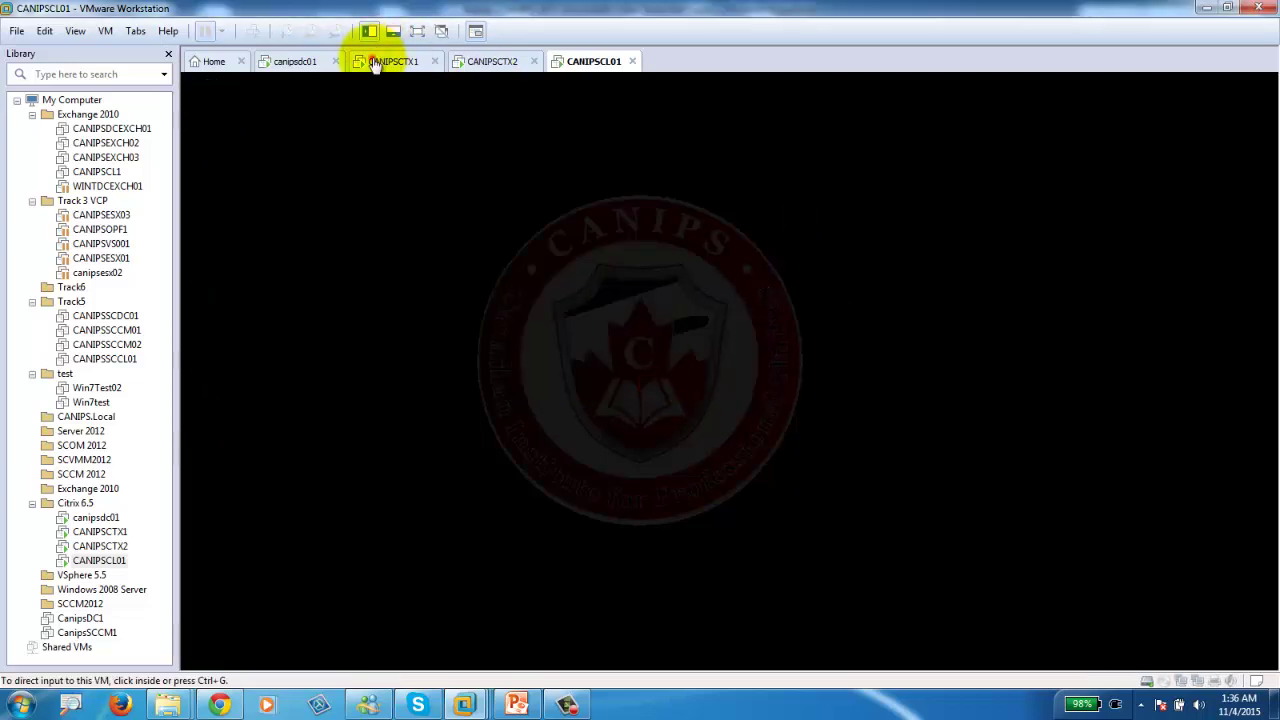
pyautogui.click(380, 61)
pyautogui.click(963, 106)
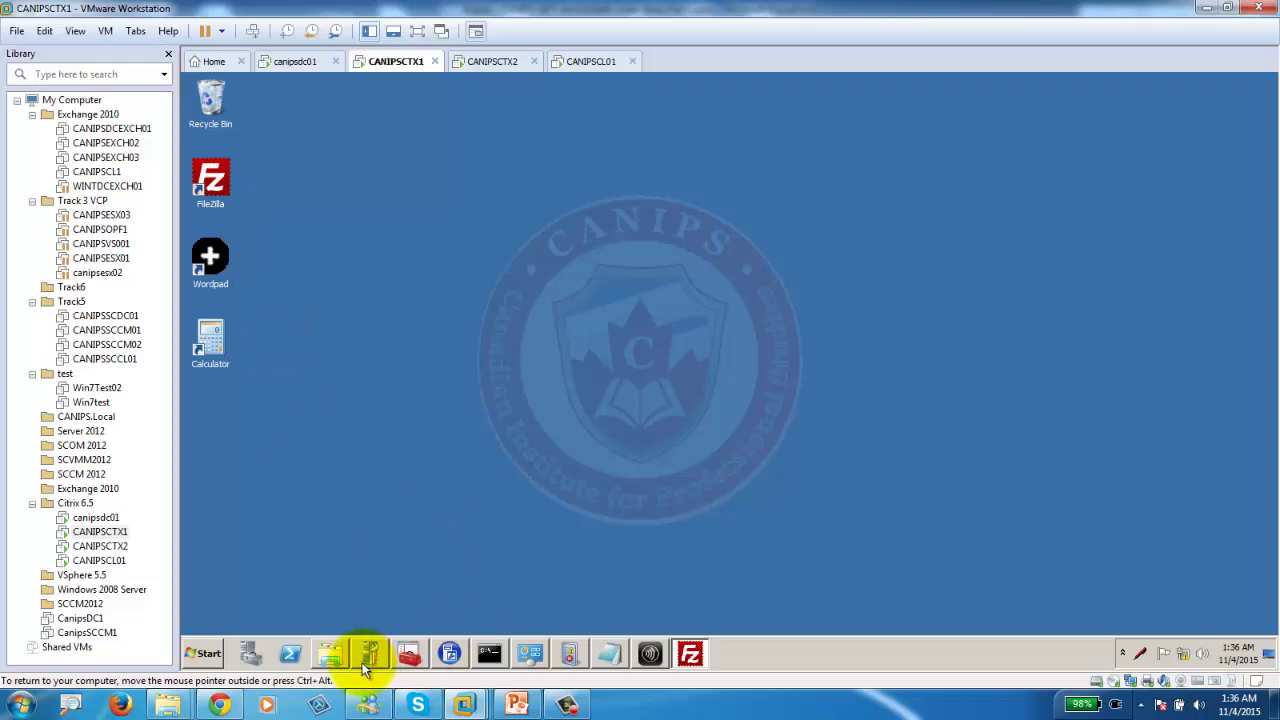
# Open C:\Software, select the 7z1510 installer, and close the administrator Command Prompt.
pyautogui.click(329, 655)
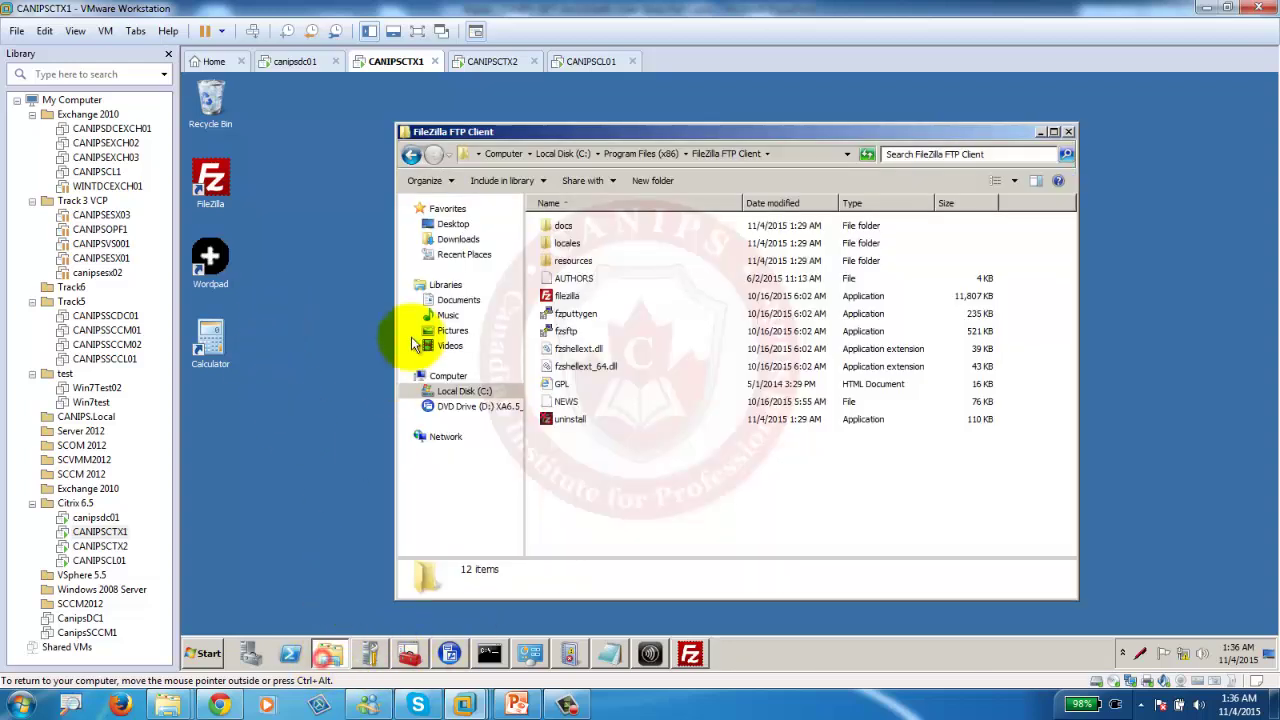
pyautogui.click(462, 391)
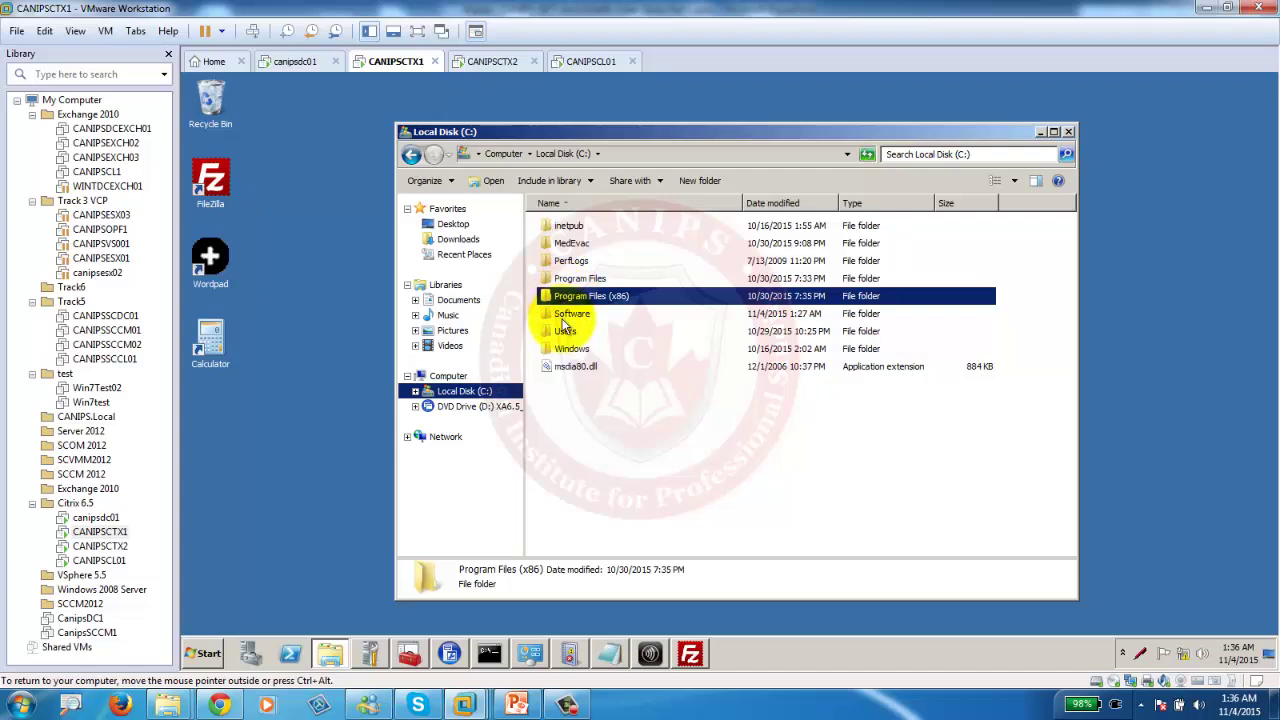
pyautogui.doubleClick(562, 314)
pyautogui.click(580, 224)
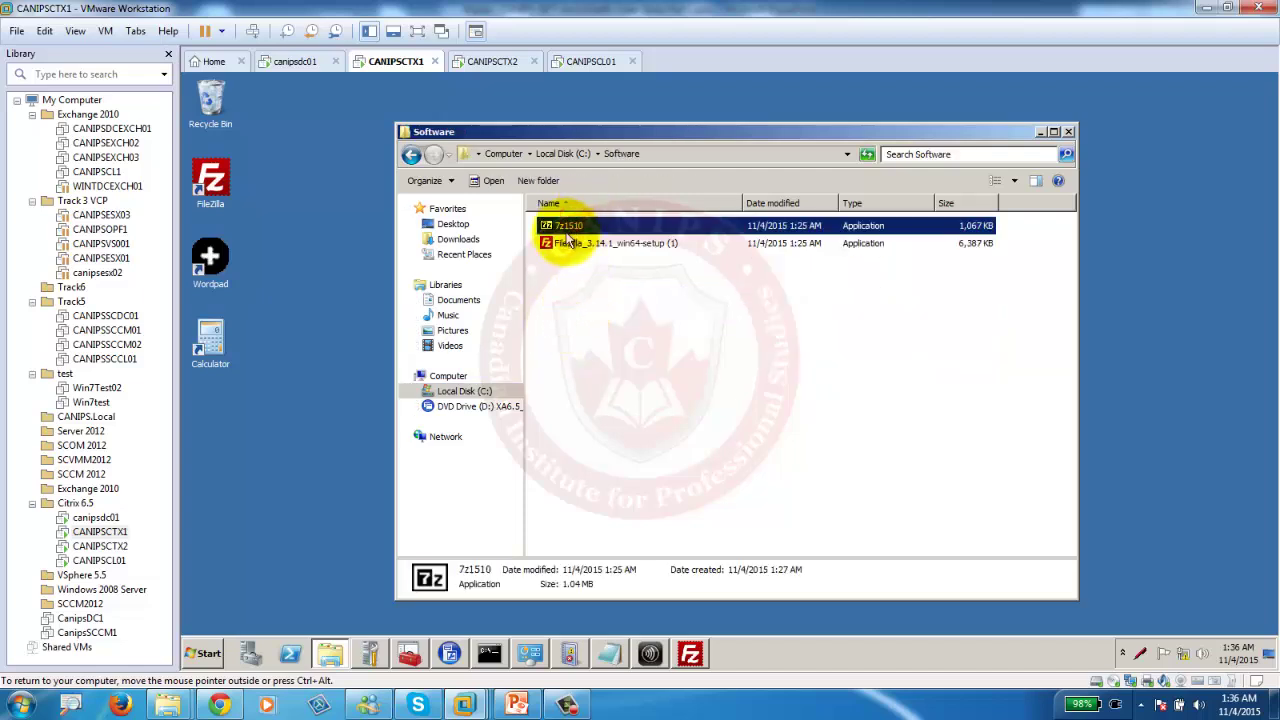
pyautogui.click(489, 653)
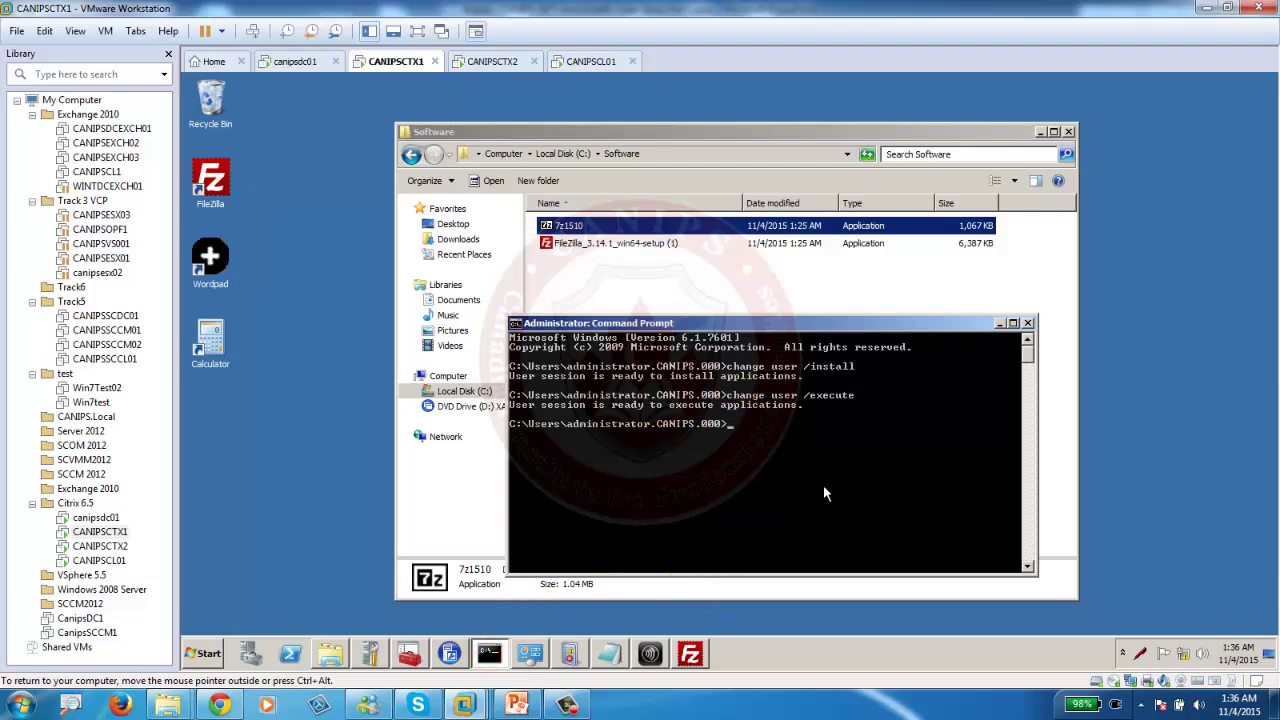
pyautogui.click(1026, 323)
# On CANIPSCTX1, maximize Control Panel and start the Install Application on Remote Desktop wizard.
pyautogui.click(198, 655)
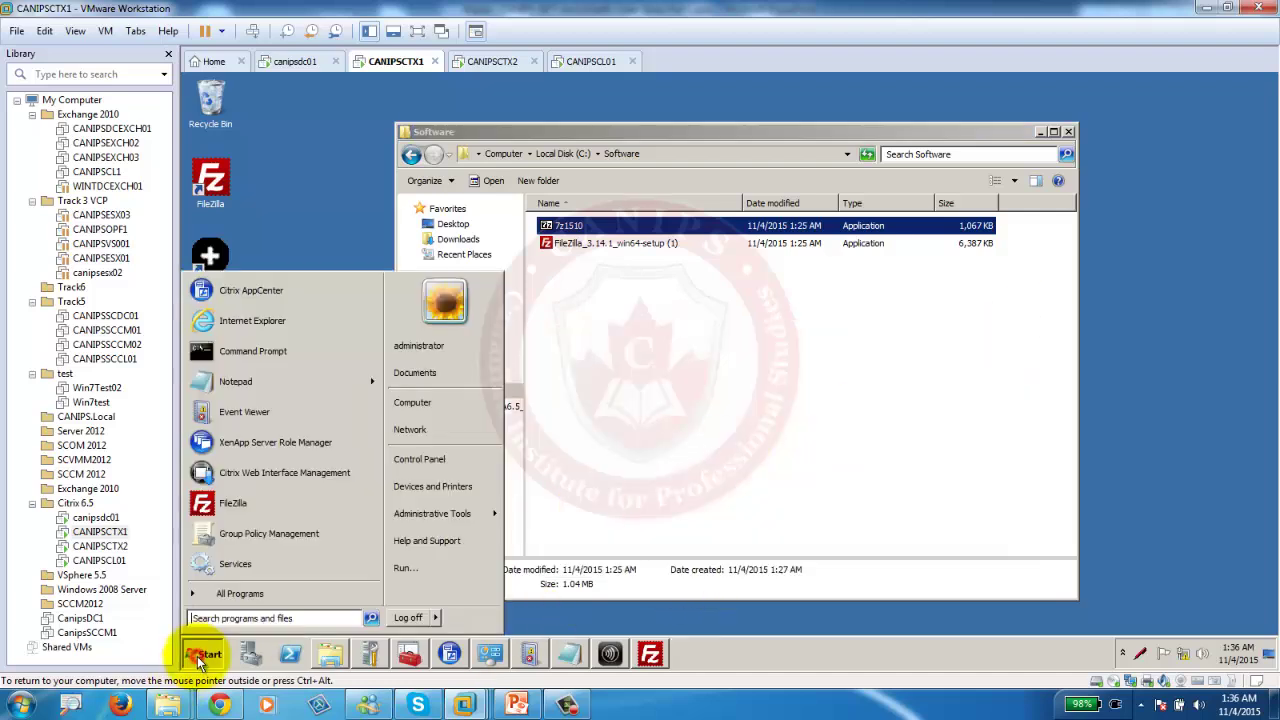
pyautogui.click(426, 463)
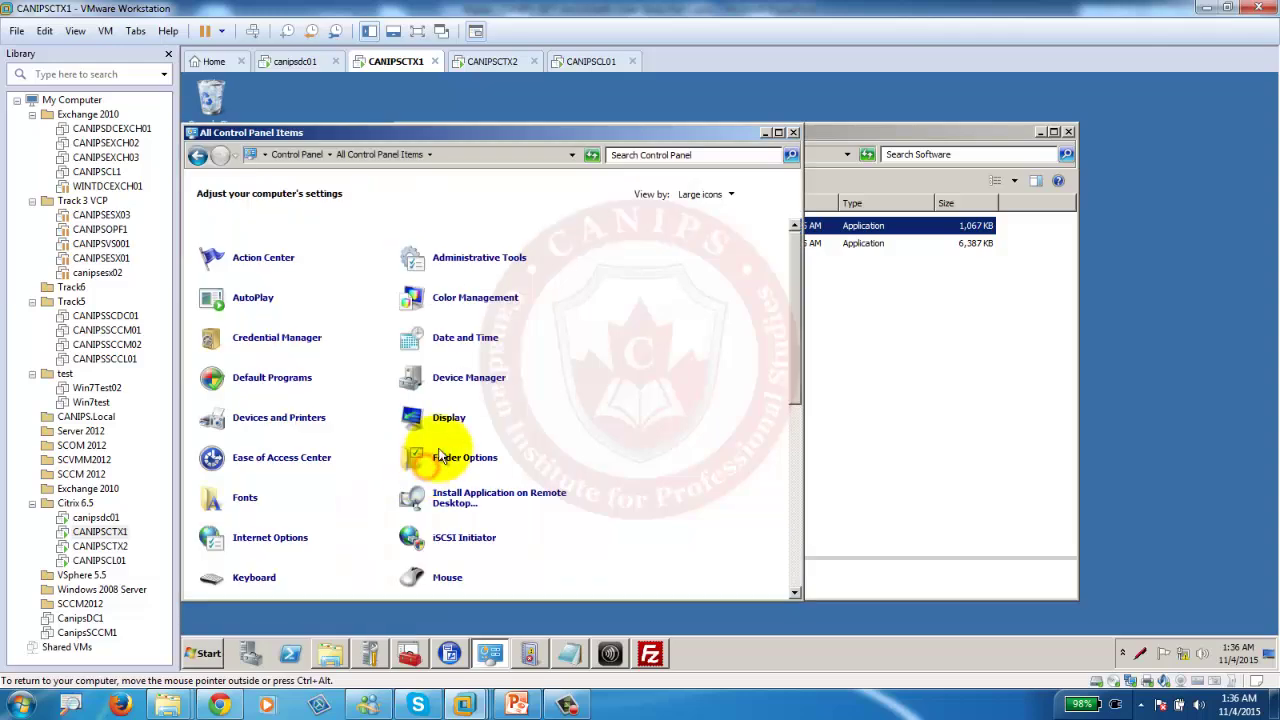
pyautogui.doubleClick(726, 129)
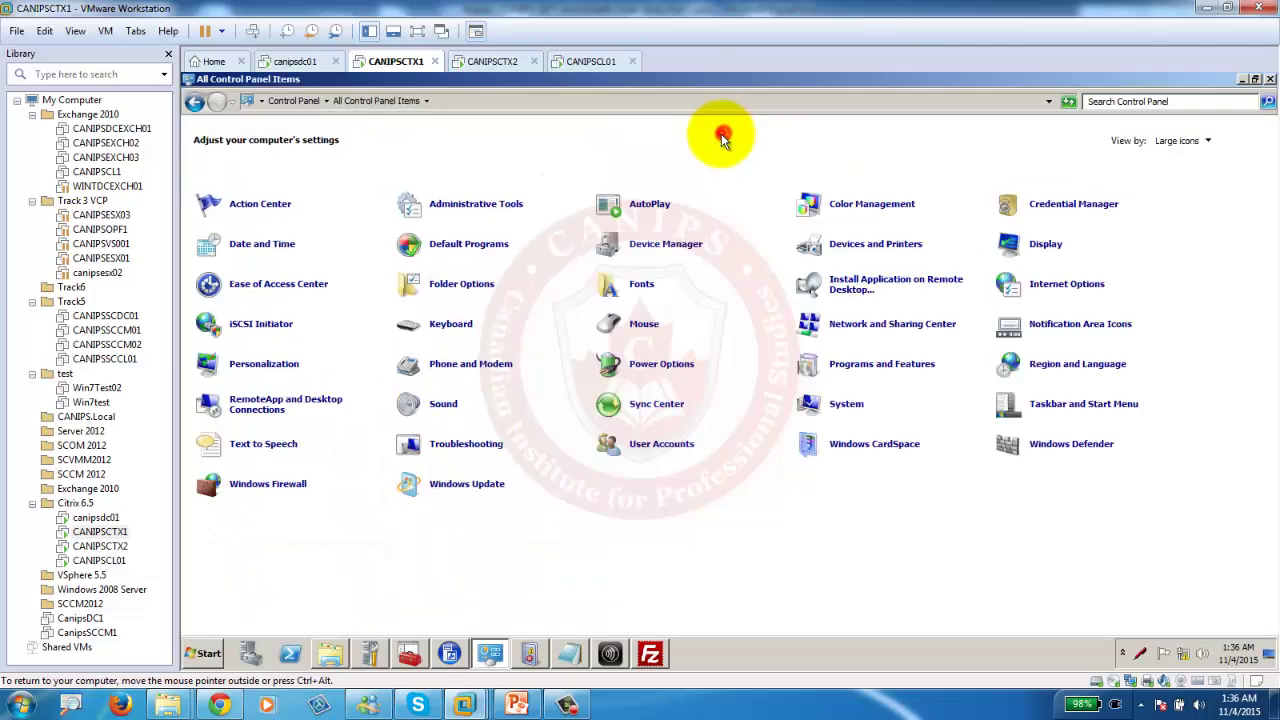
pyautogui.click(847, 288)
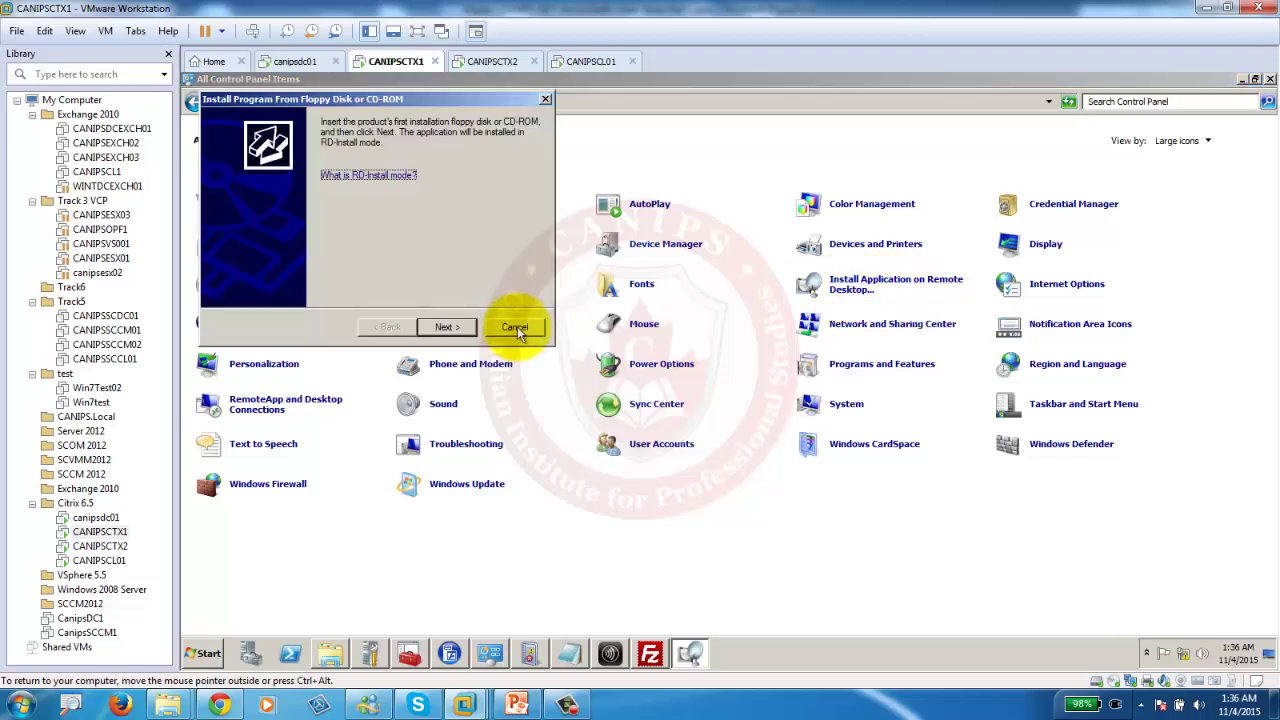
pyautogui.click(450, 328)
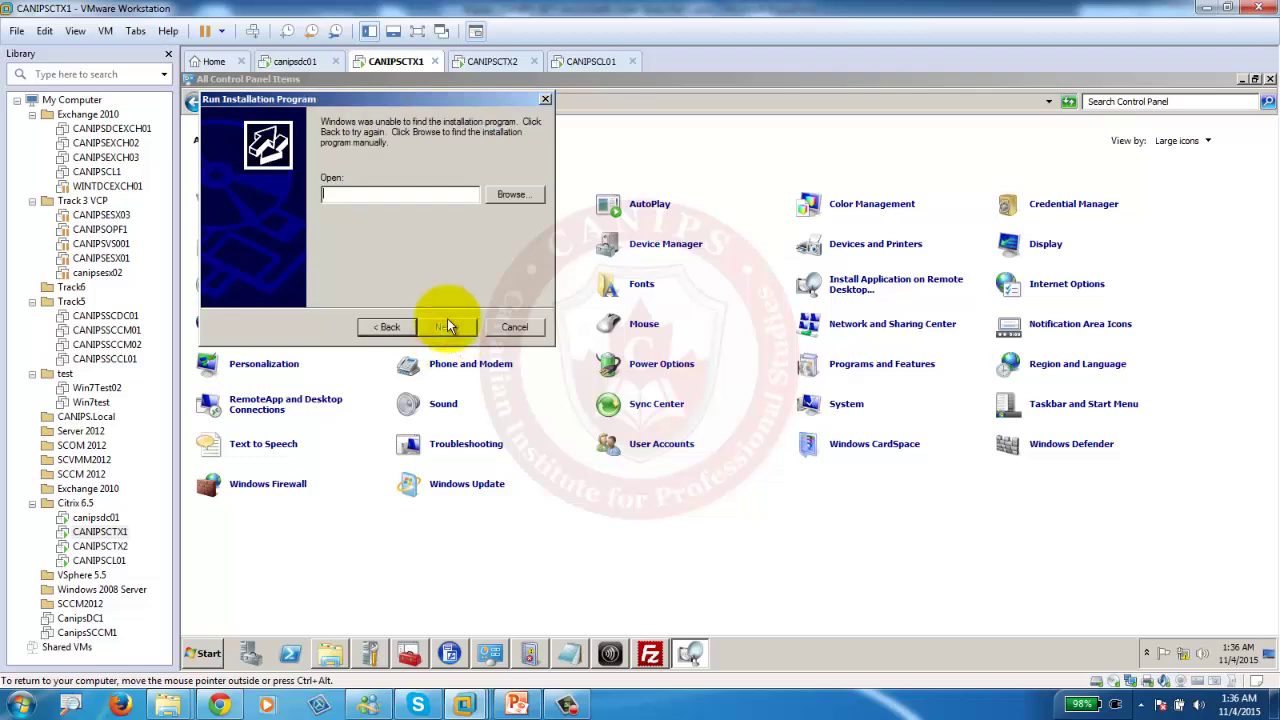
# Browse to C:\Software, show All Files, and select the 7z1510 installer.
pyautogui.click(506, 195)
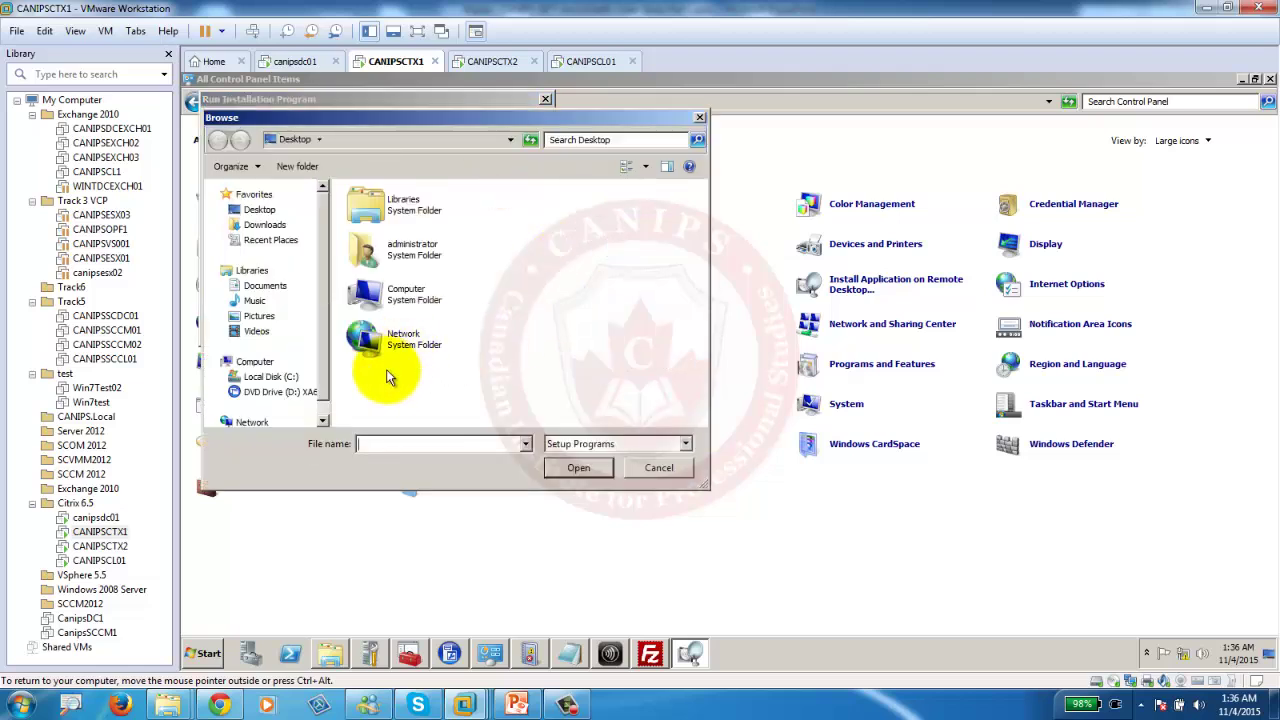
pyautogui.doubleClick(370, 293)
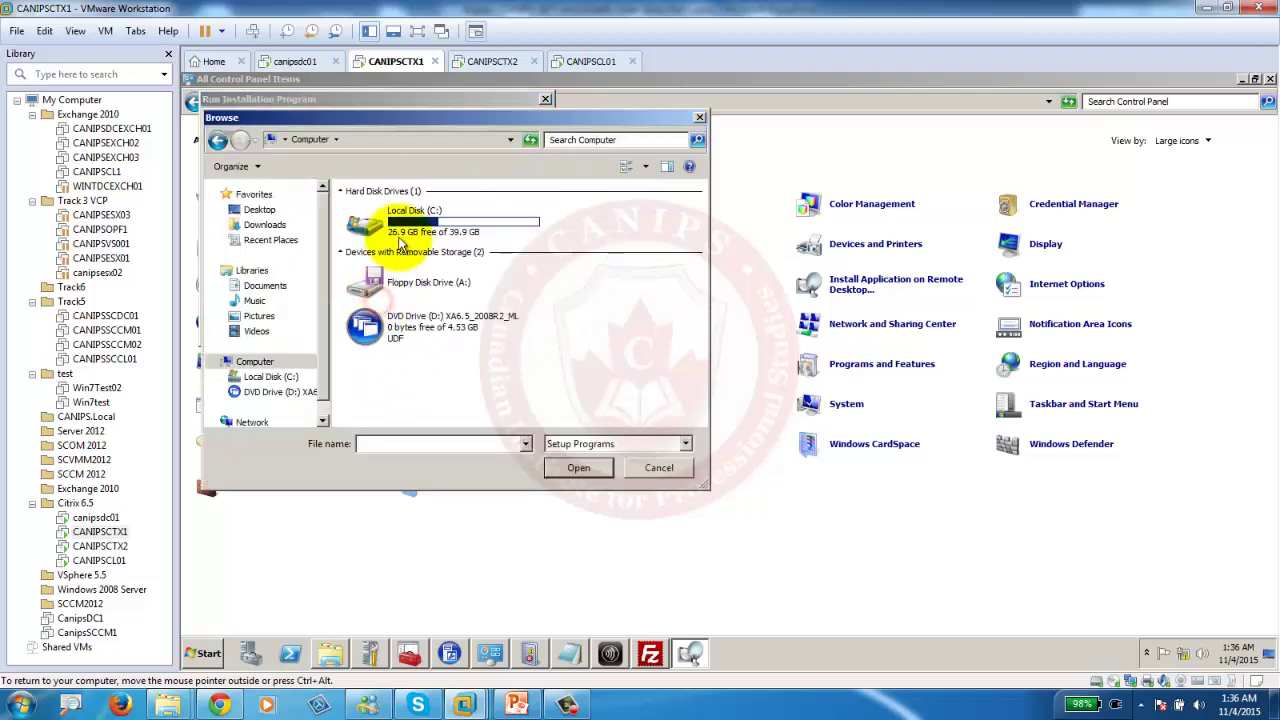
pyautogui.click(407, 226)
pyautogui.doubleClick(407, 226)
pyautogui.doubleClick(373, 300)
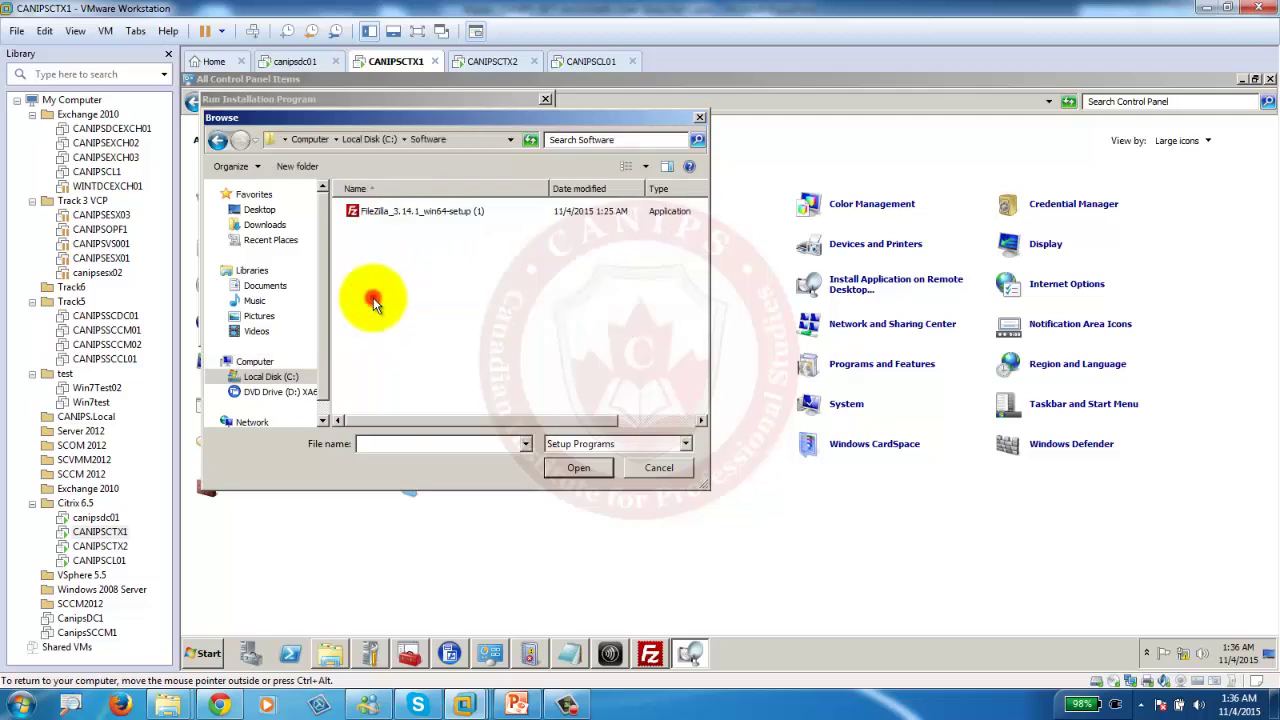
pyautogui.click(590, 443)
pyautogui.click(573, 478)
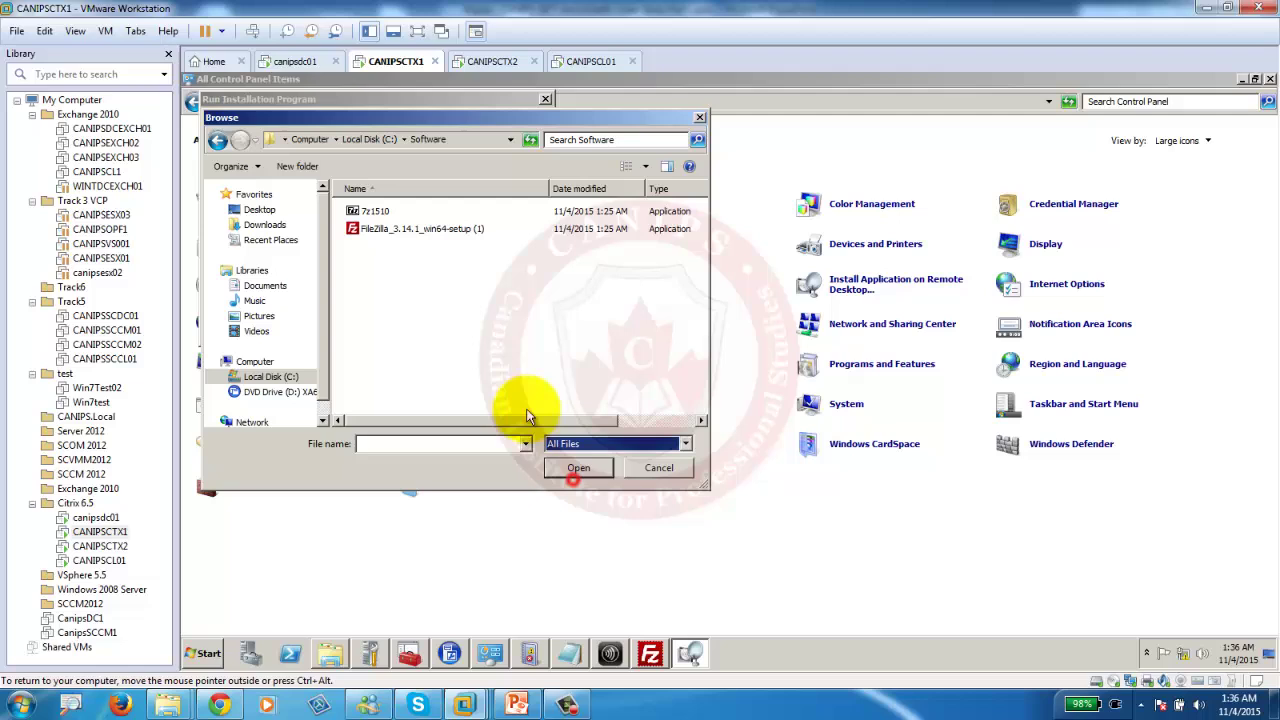
pyautogui.click(371, 217)
# Install 7-Zip 15.10 from 7z1510, finish the admin install, and minimize Control Panel.
pyautogui.doubleClick(370, 214)
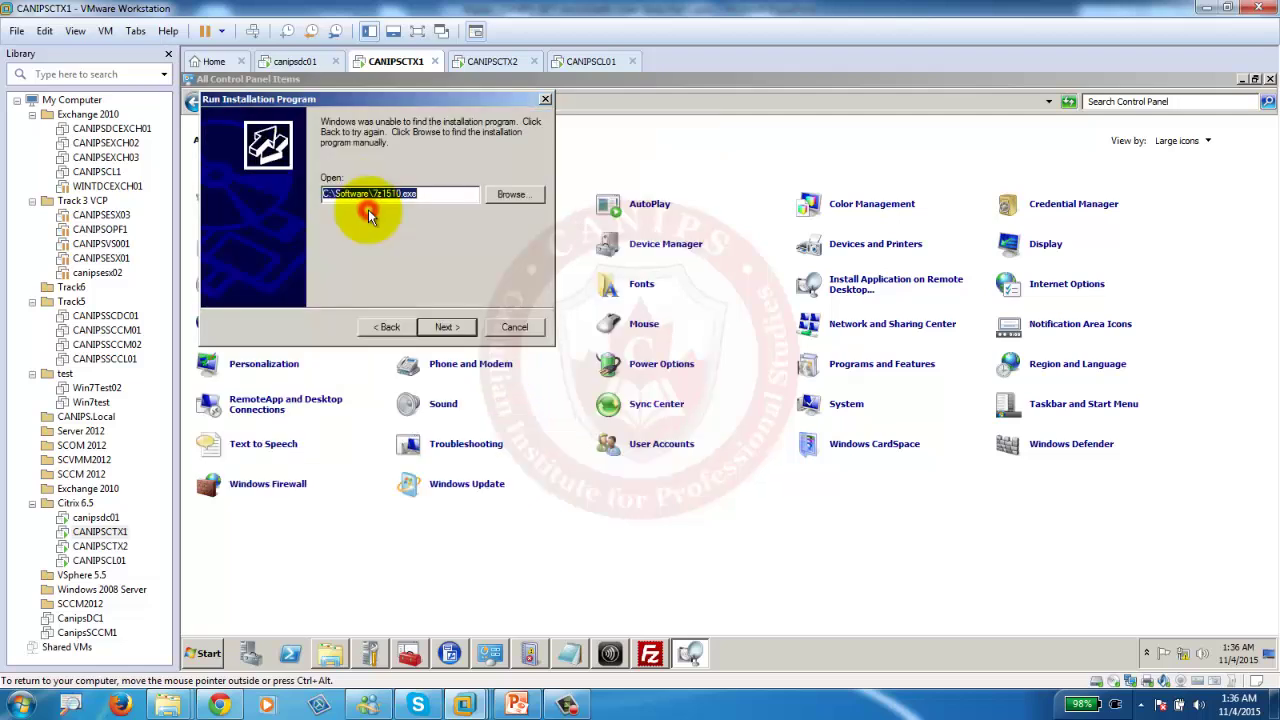
pyautogui.click(446, 328)
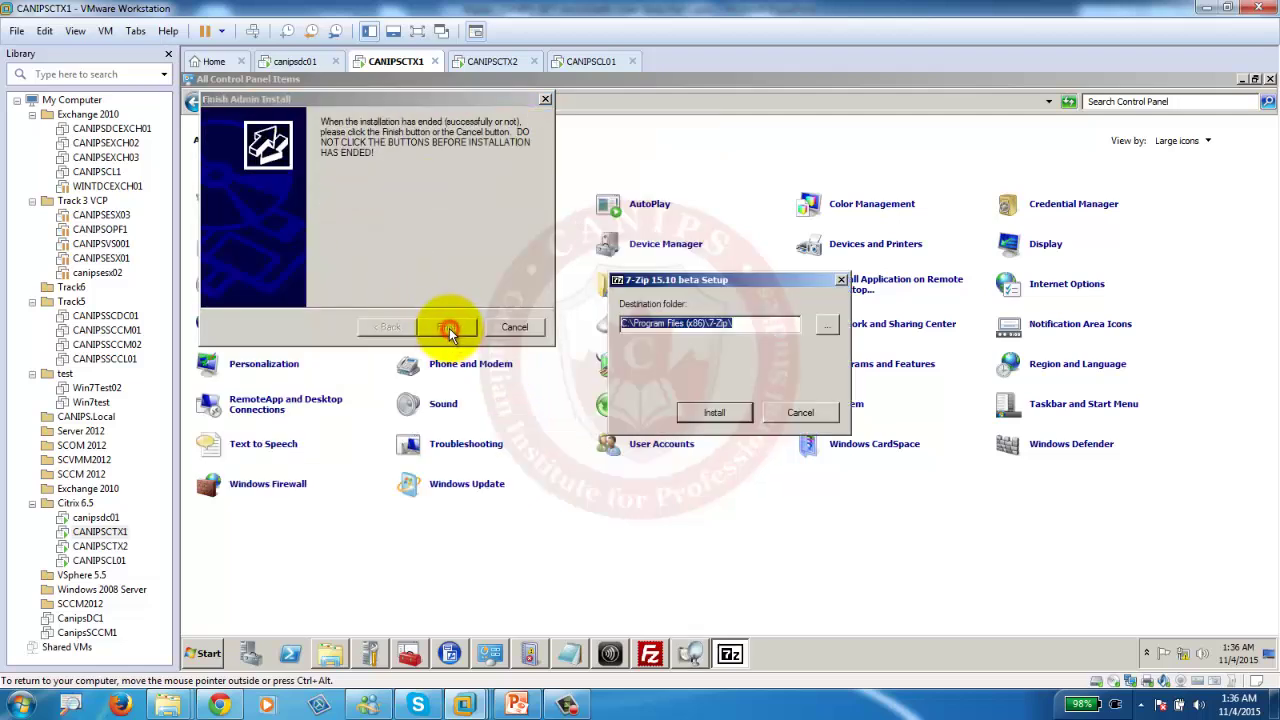
pyautogui.click(711, 413)
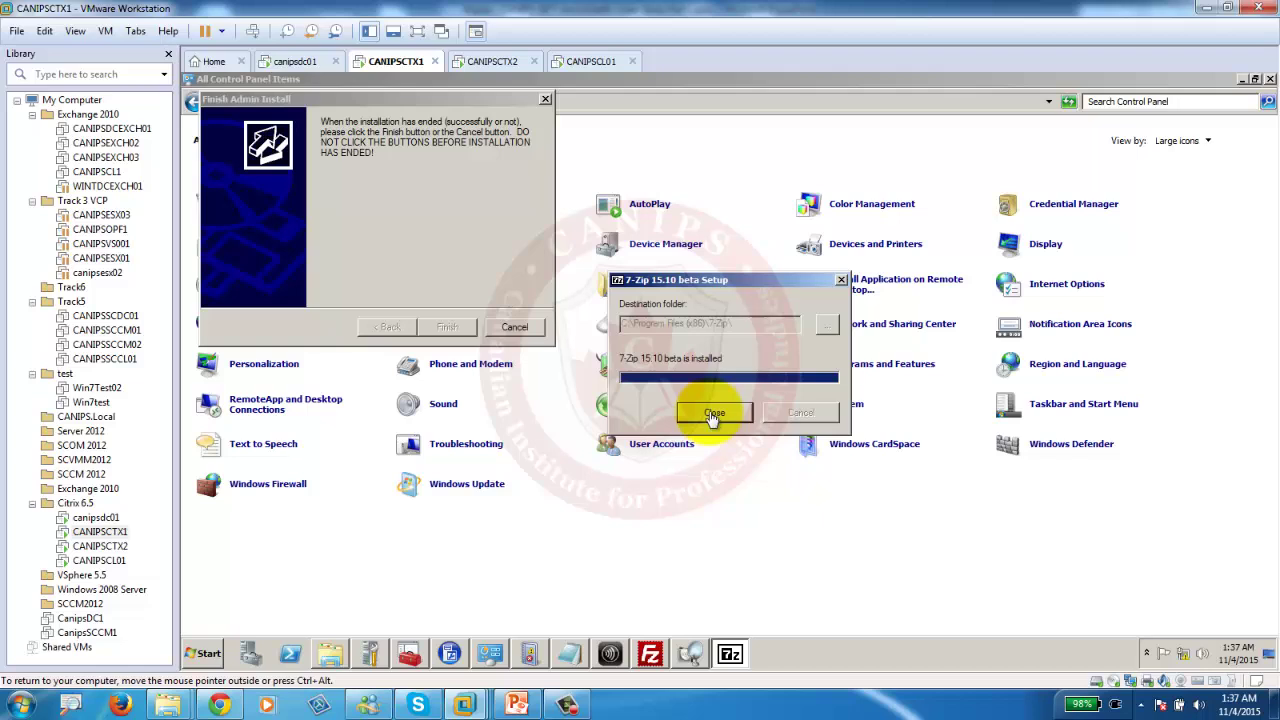
pyautogui.click(711, 415)
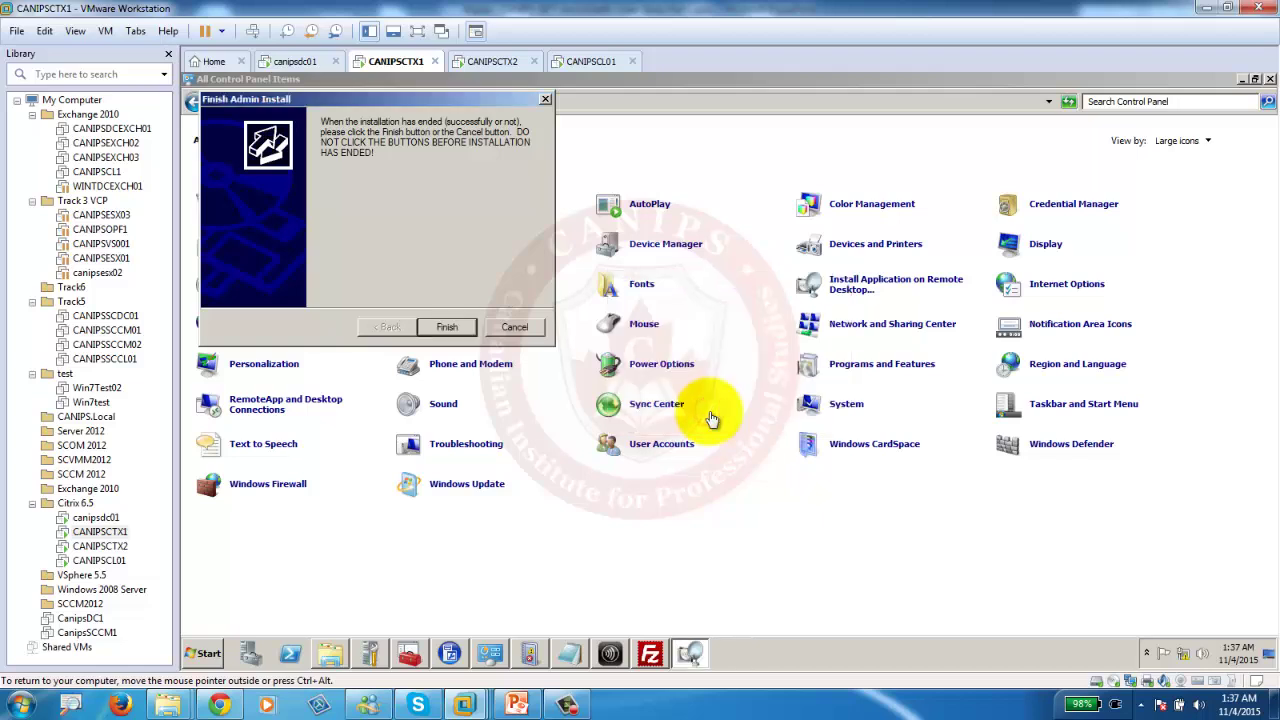
pyautogui.click(444, 327)
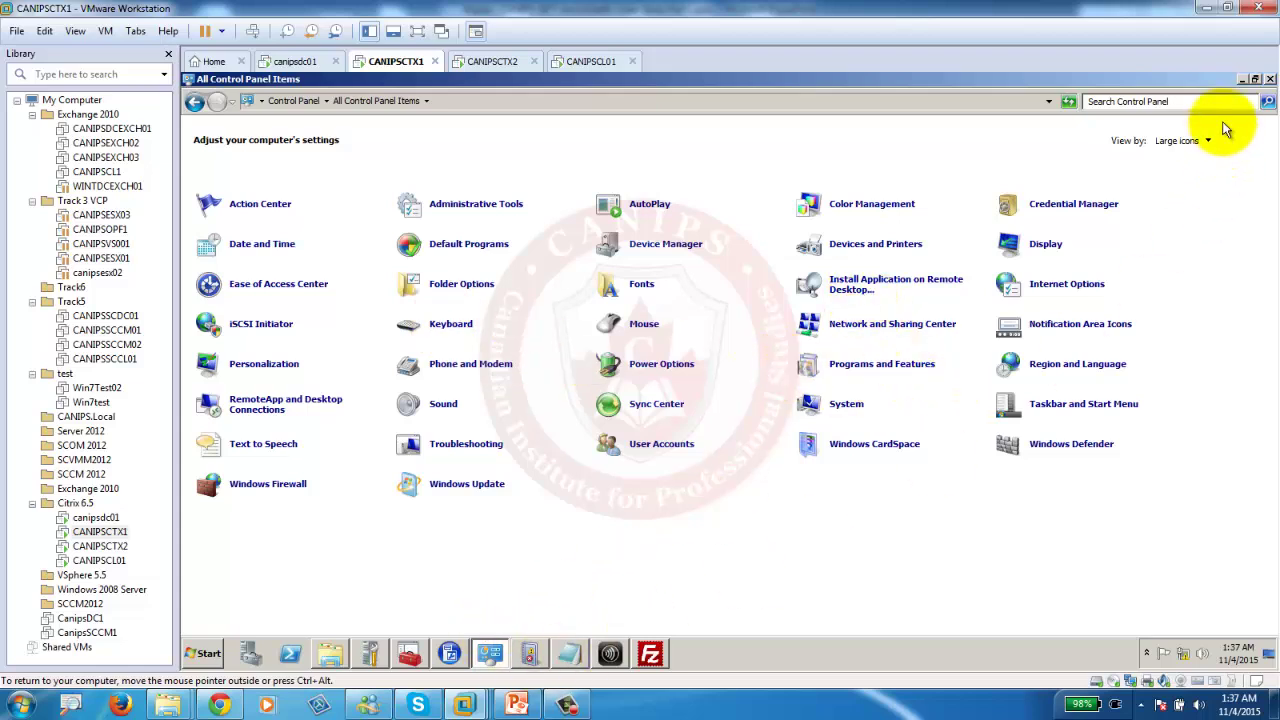
pyautogui.click(1241, 80)
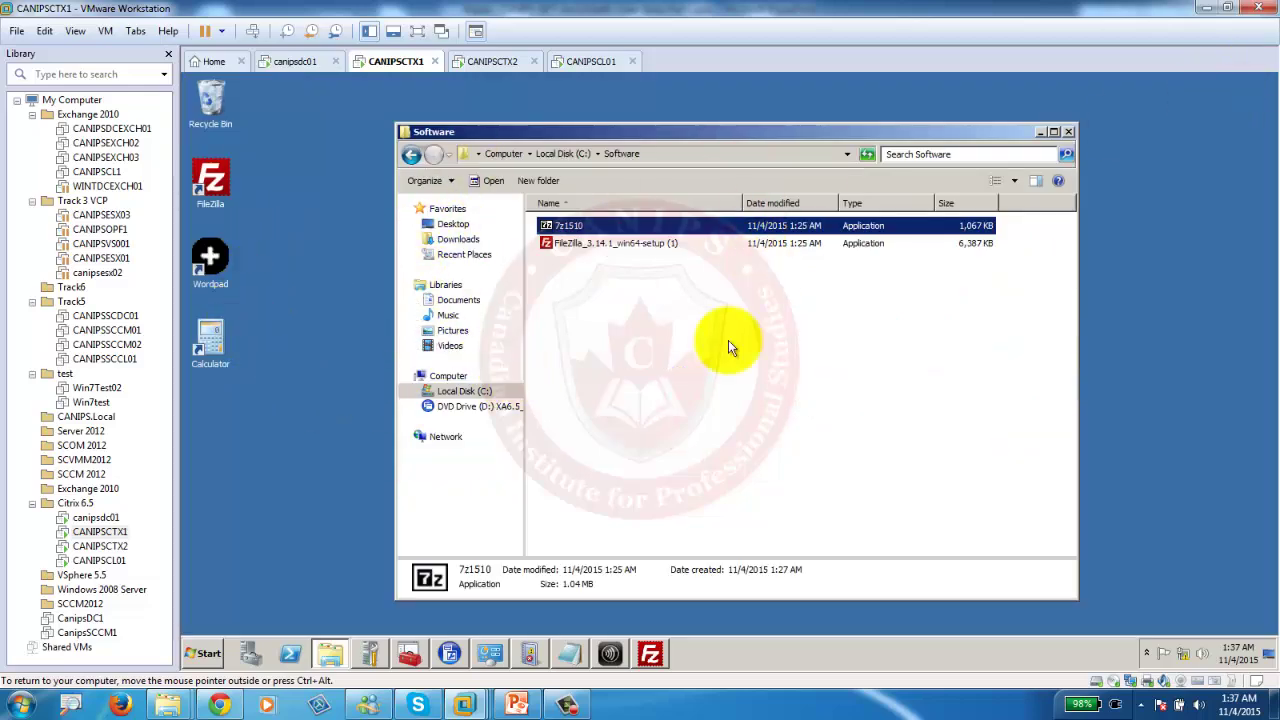
# On CANIPSCTX2, close the Program Files (x86) window, Command Prompt and Programs and Features.
pyautogui.click(488, 62)
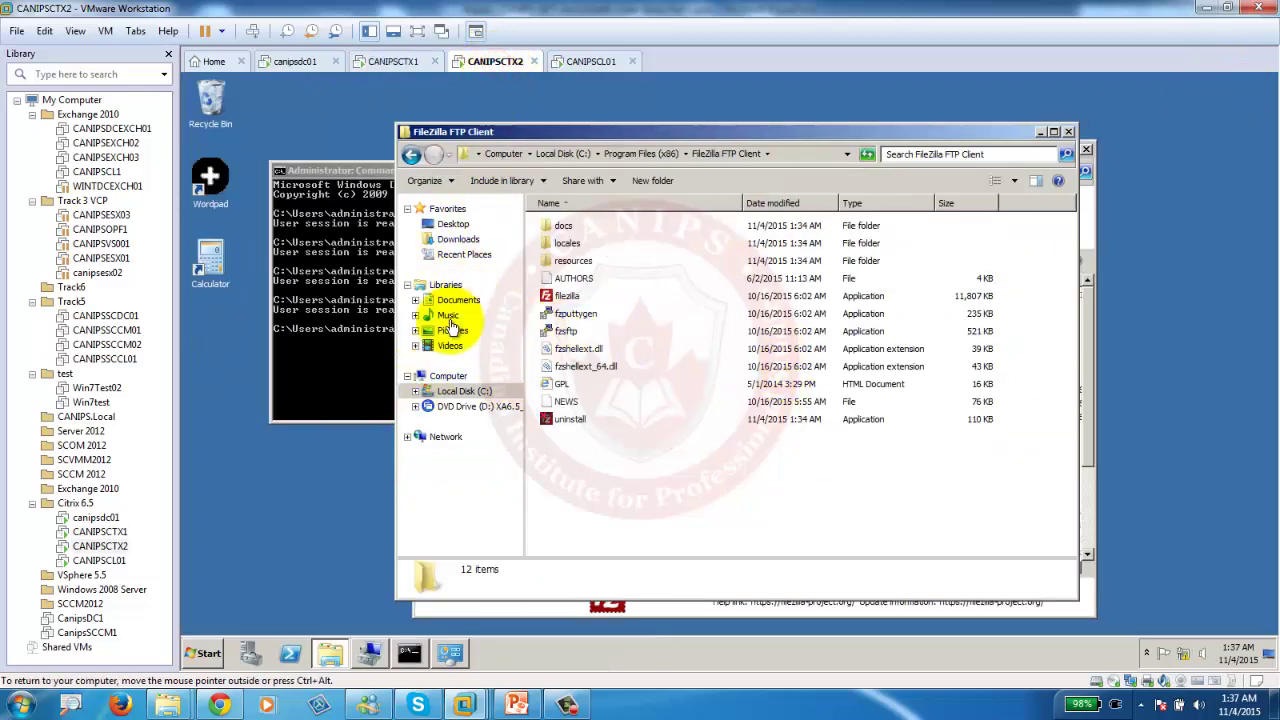
pyautogui.click(411, 155)
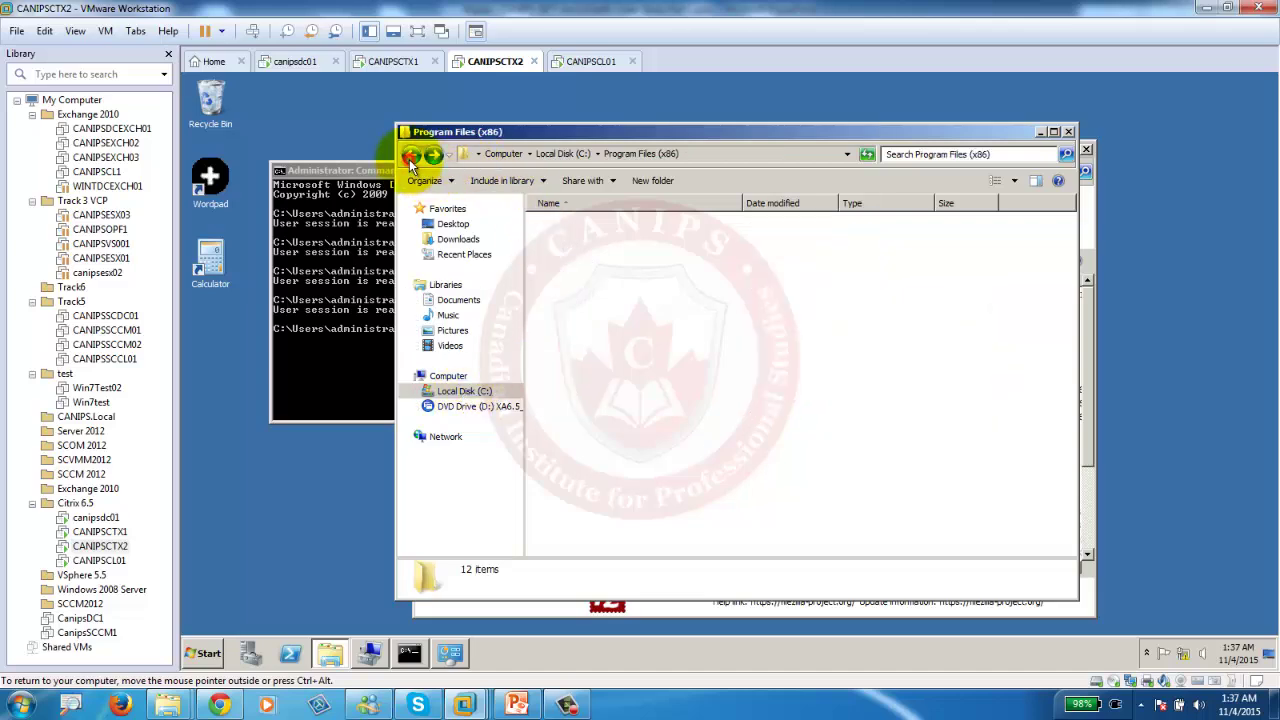
pyautogui.moveTo(883, 135); pyautogui.dragTo(886, 253)
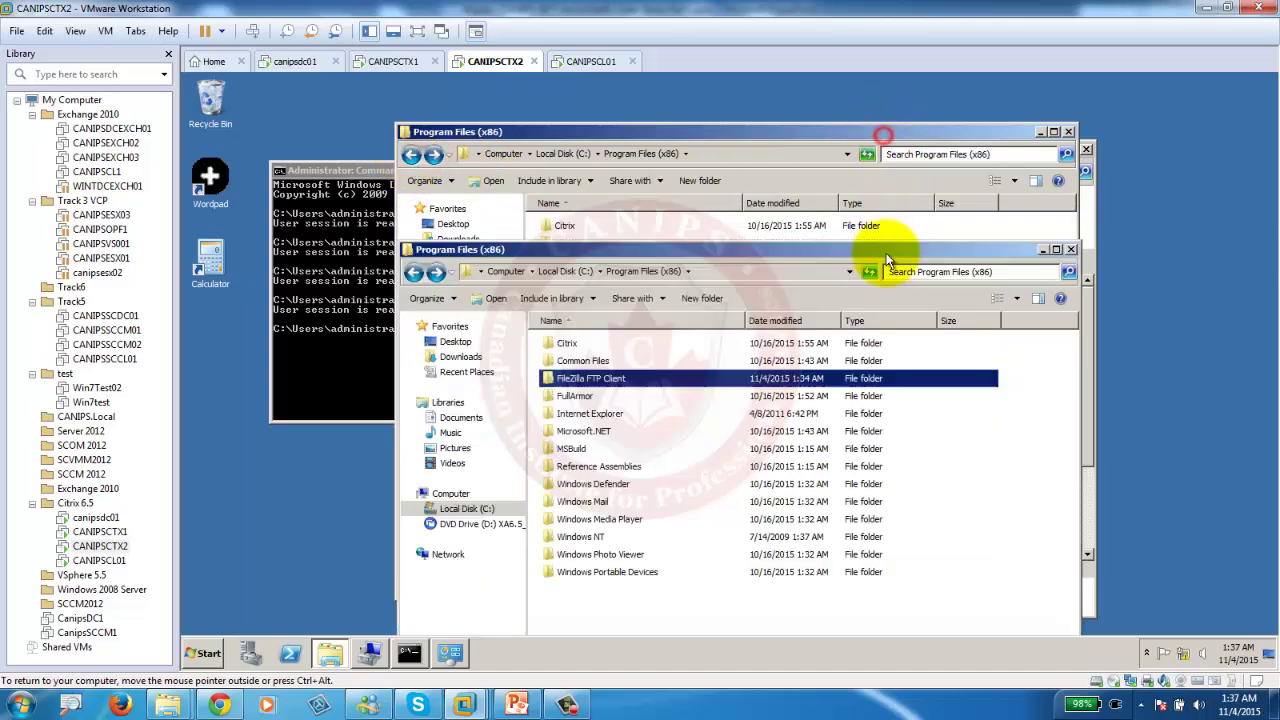
pyautogui.click(1071, 250)
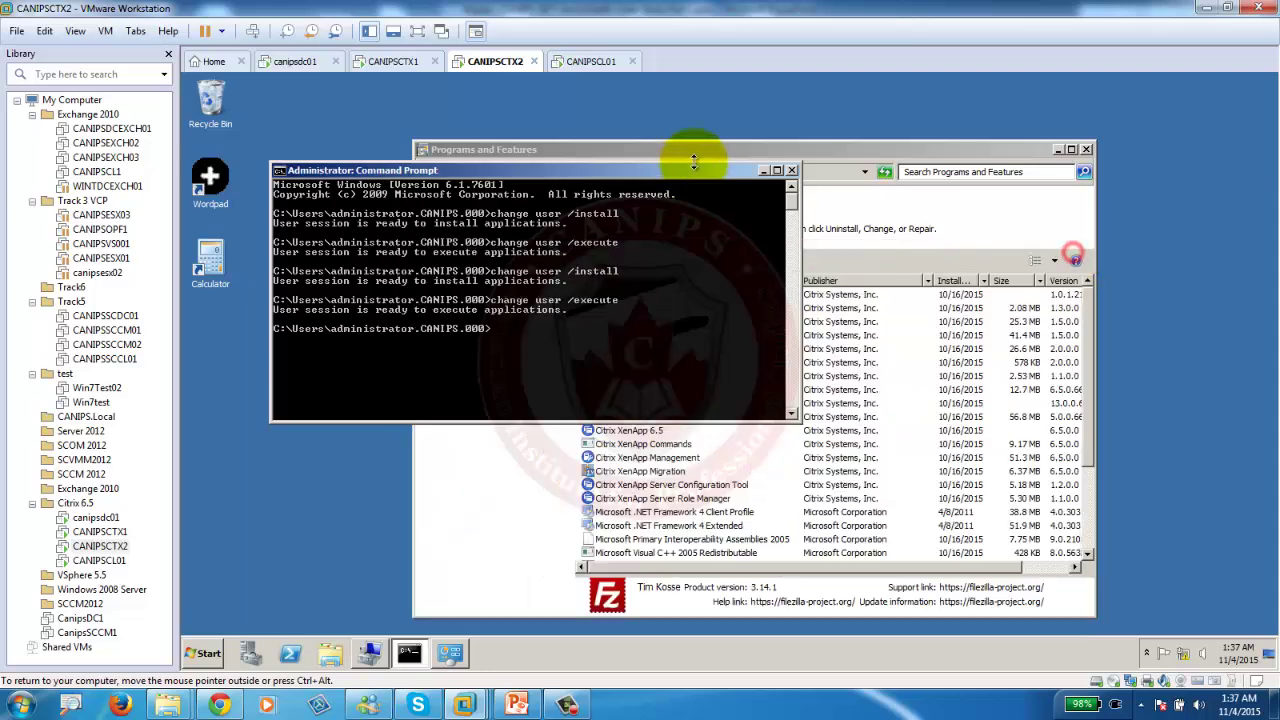
pyautogui.click(790, 170)
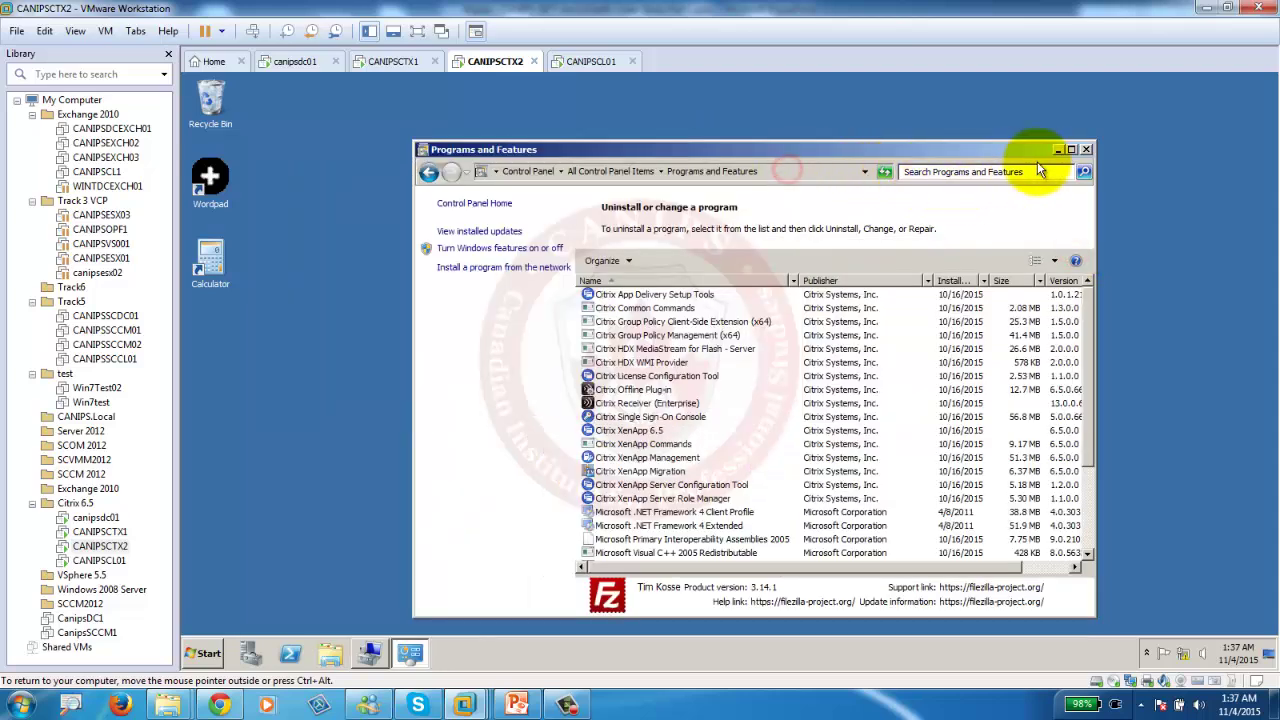
pyautogui.click(1086, 149)
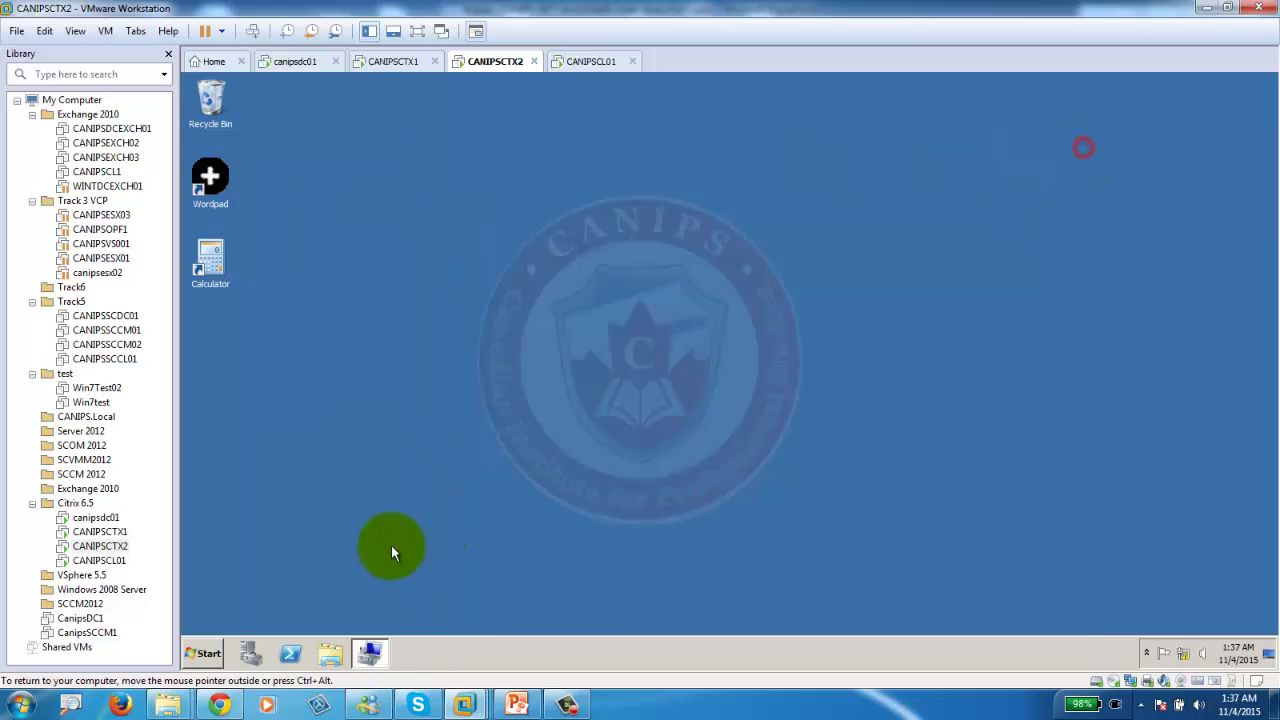
# Open the \\canipsctx1\c$\Software share from Start search and select the 7z1510 installer.
pyautogui.click(214, 652)
pyautogui.click(276, 615)
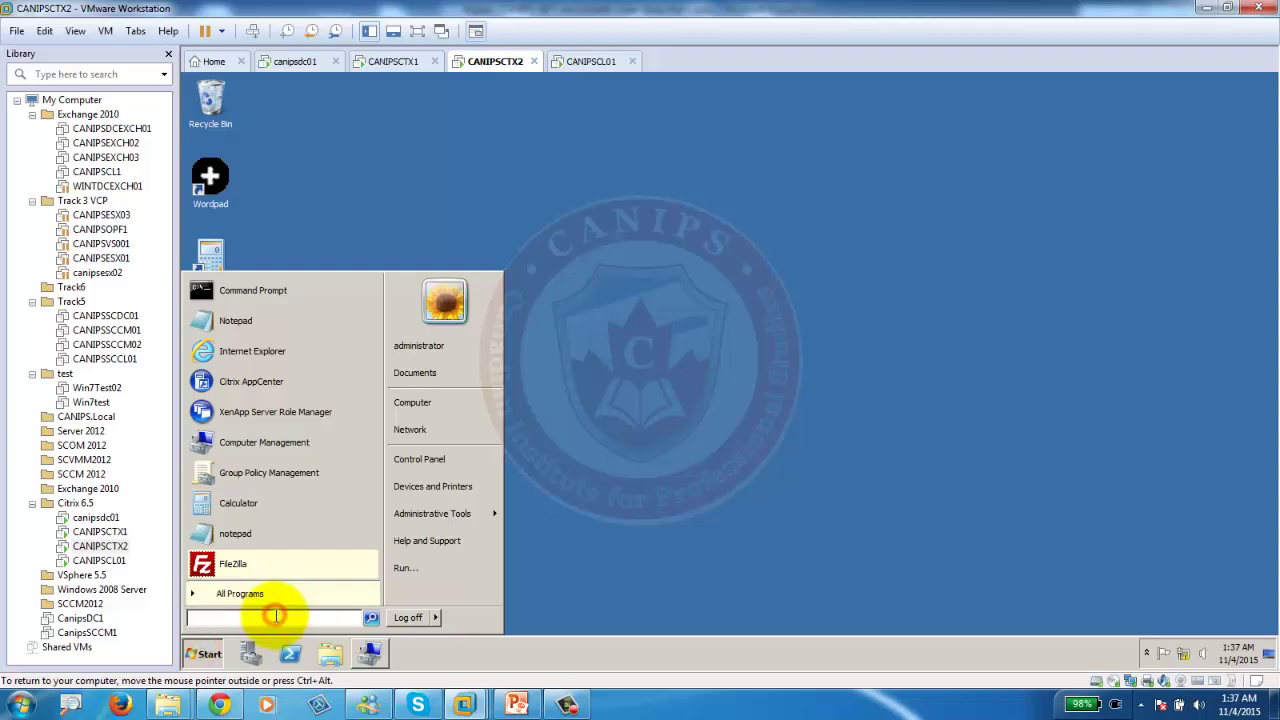
pyautogui.write('\\\\')
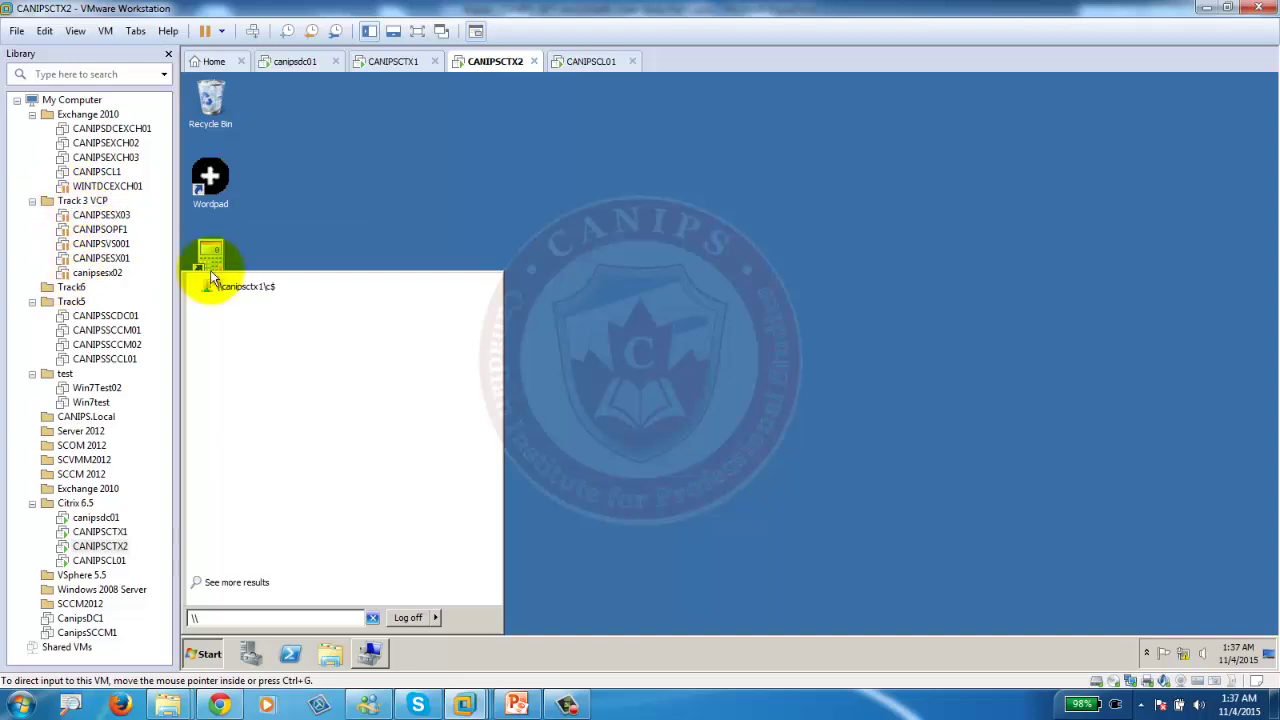
pyautogui.click(256, 288)
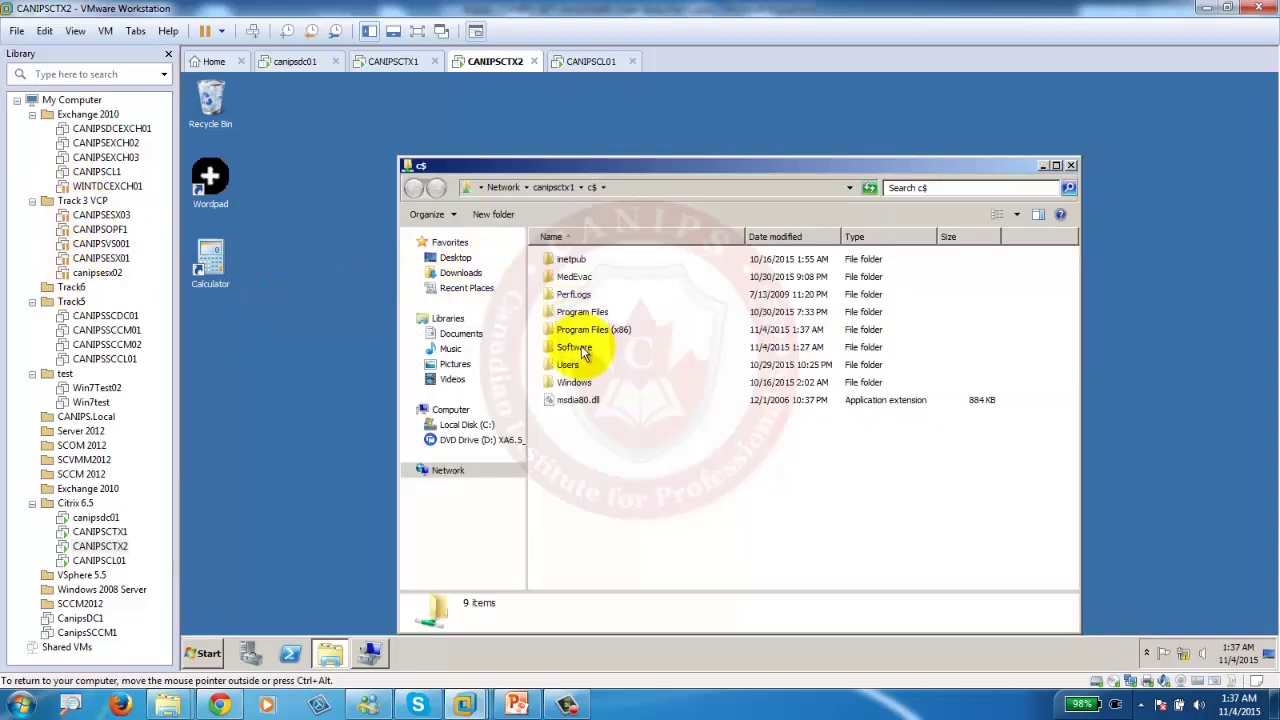
pyautogui.doubleClick(574, 347)
pyautogui.click(573, 258)
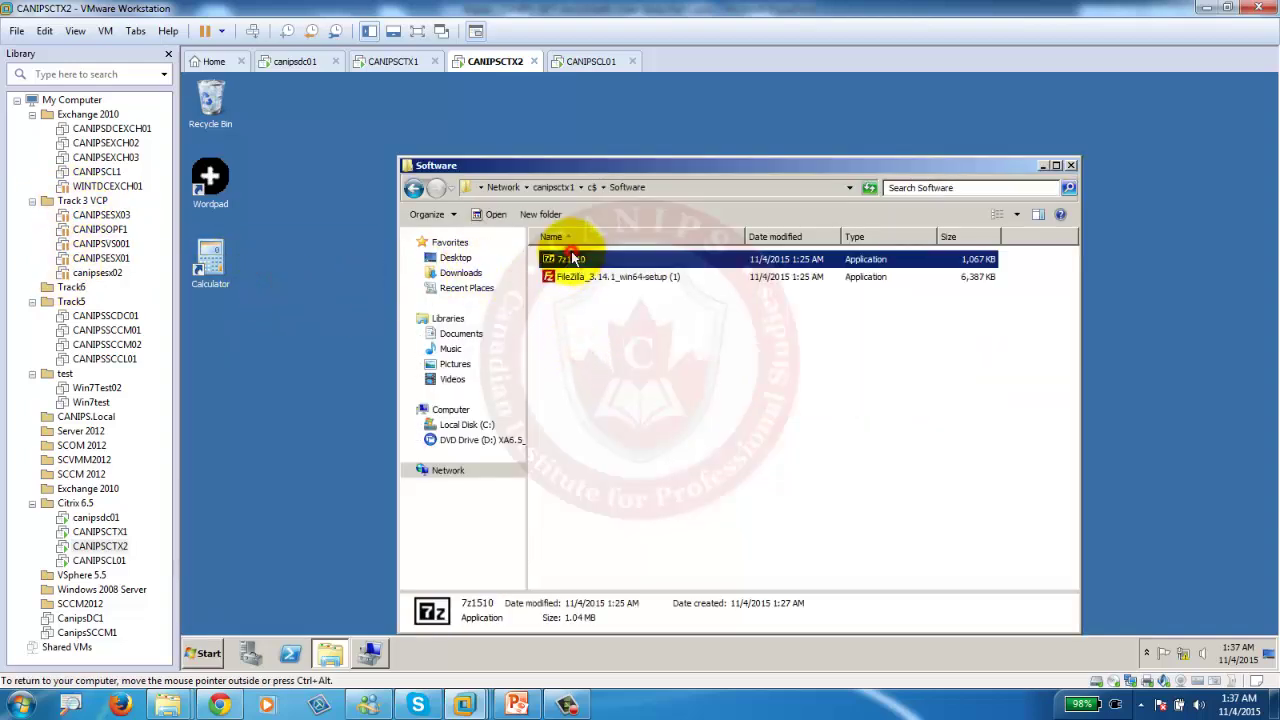
pyautogui.click(676, 188)
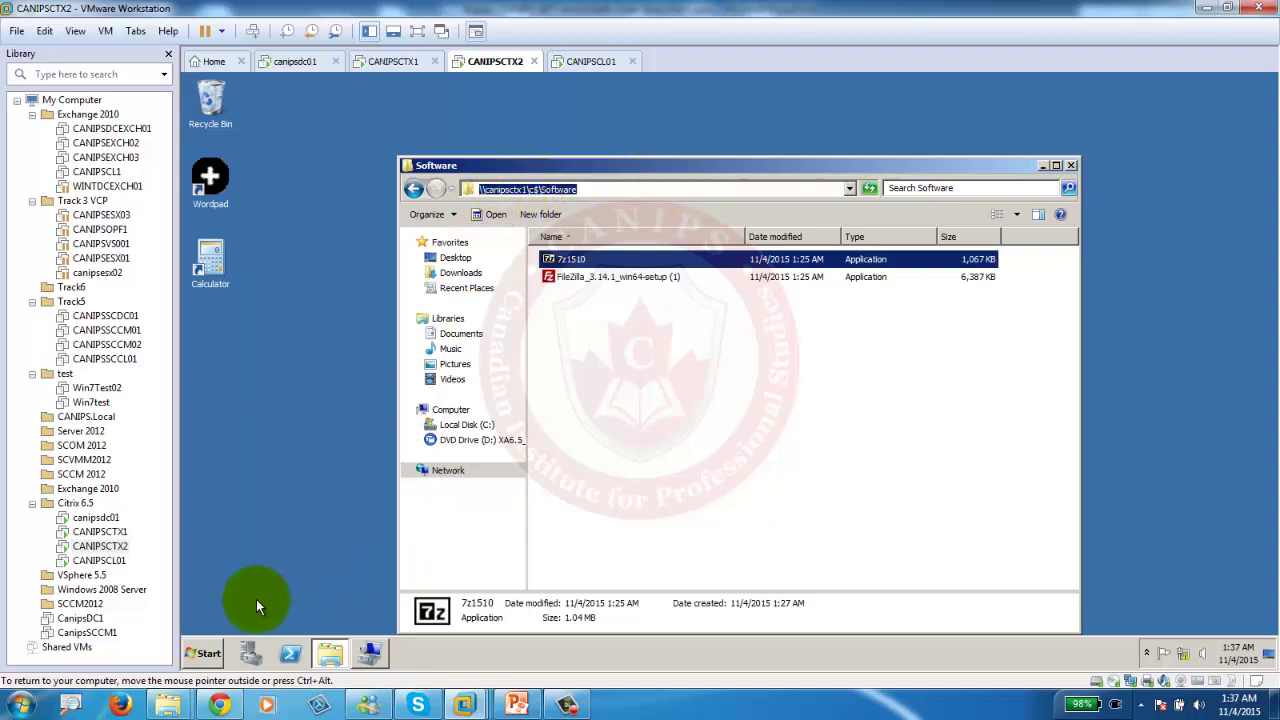
pyautogui.click(205, 653)
# Start Install Application on Remote Desktop and browse to \\canipsctx1\c$\Software.
pyautogui.click(452, 456)
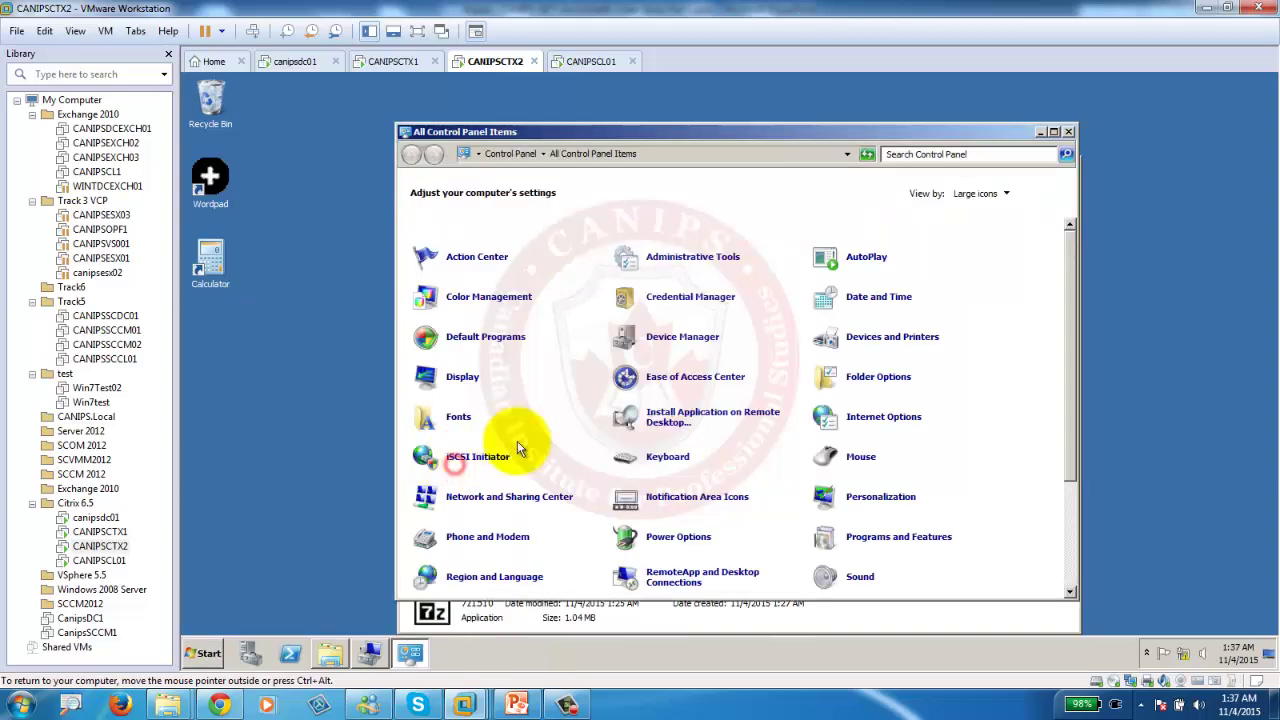
pyautogui.click(678, 420)
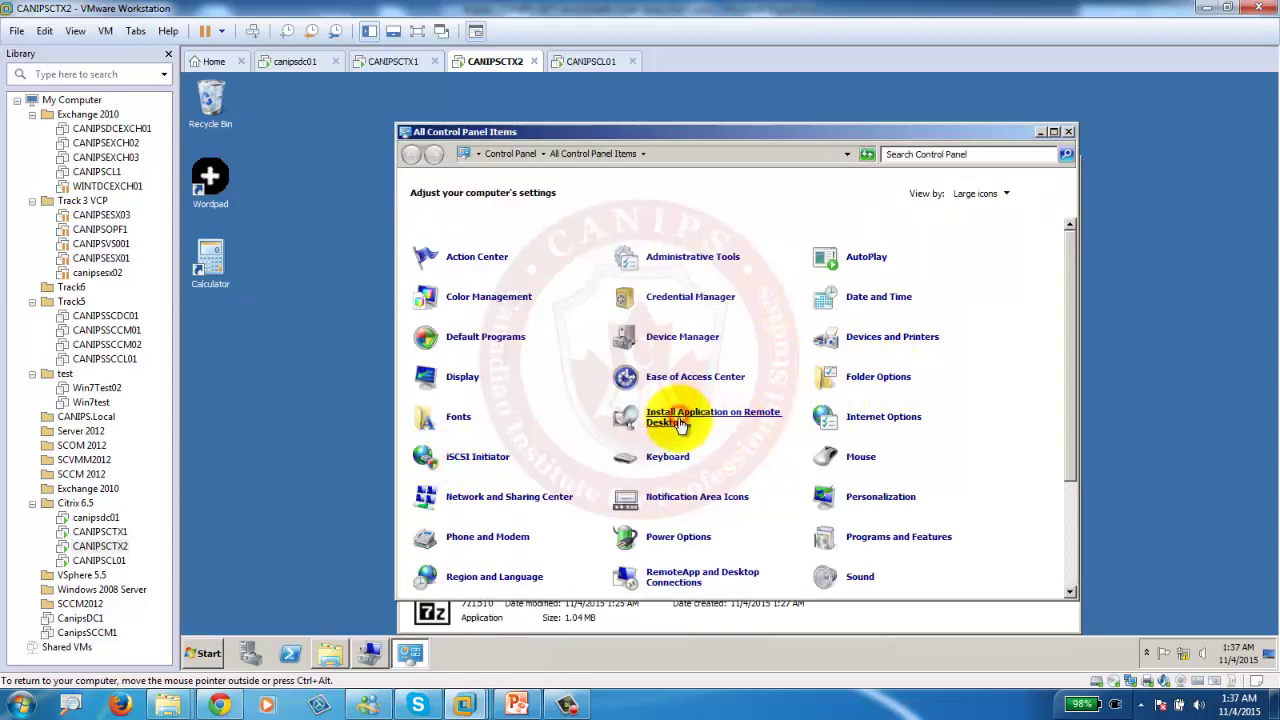
pyautogui.click(486, 362)
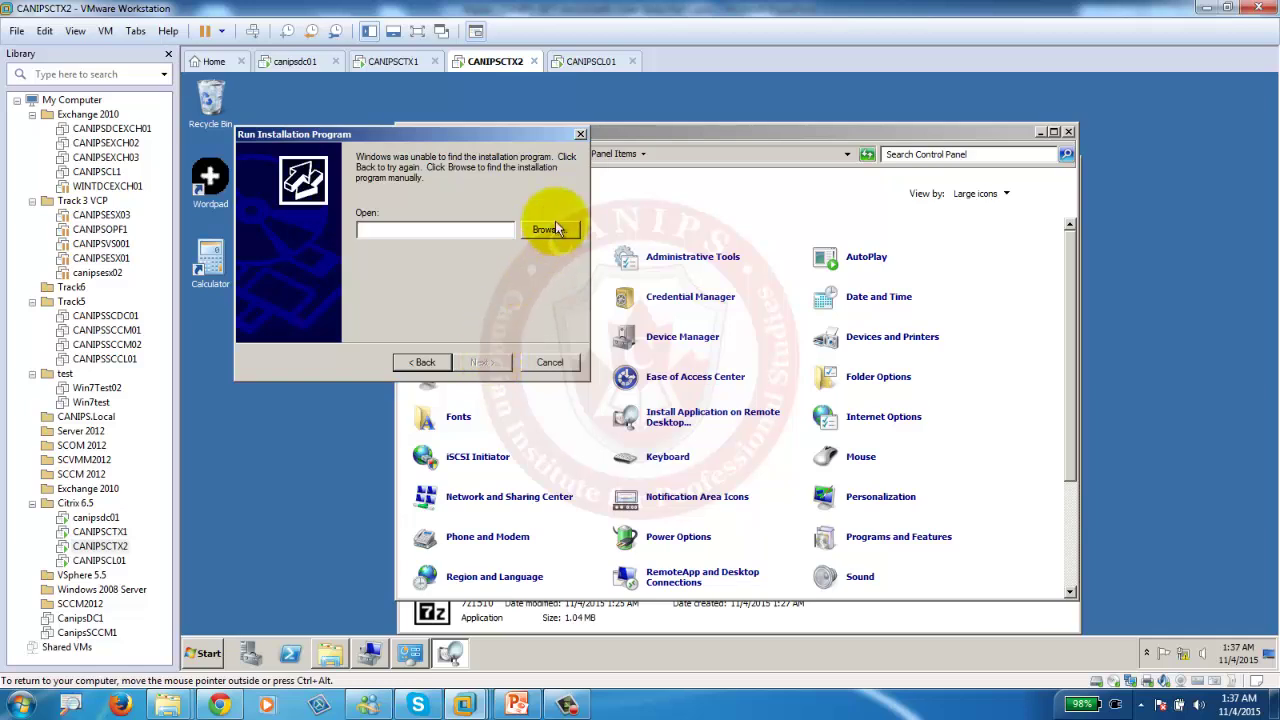
pyautogui.click(547, 230)
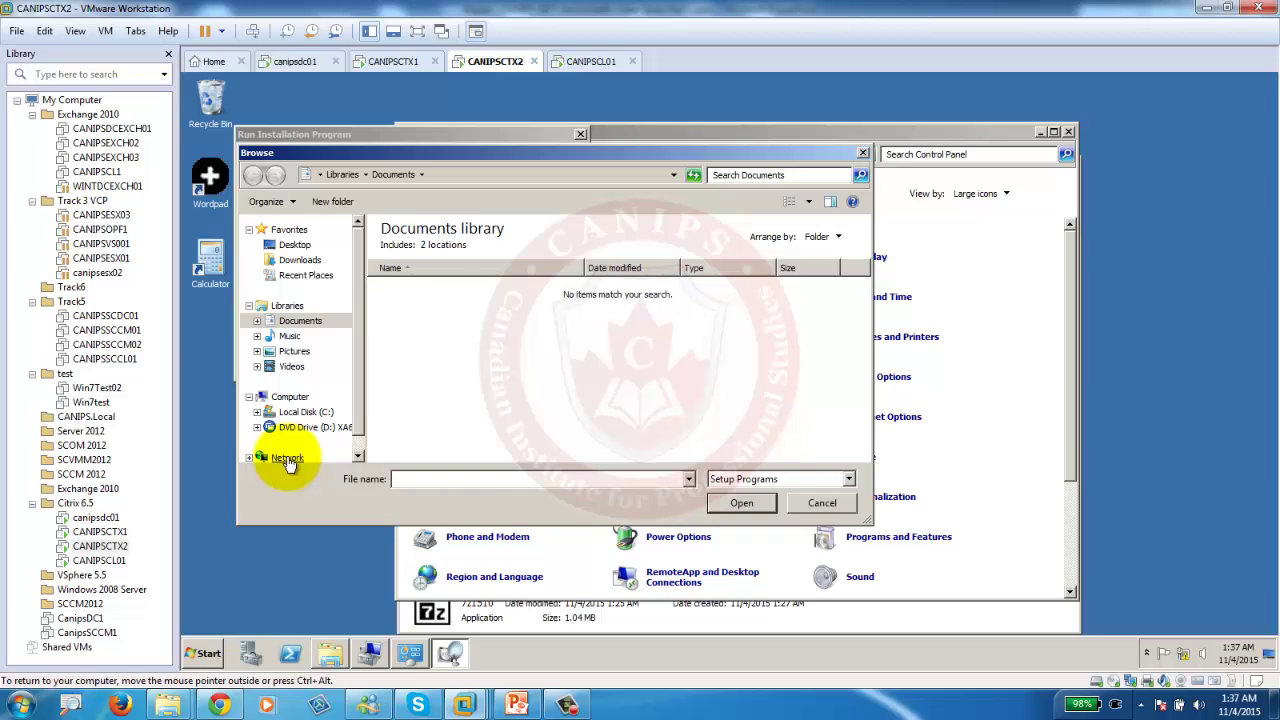
pyautogui.click(444, 478)
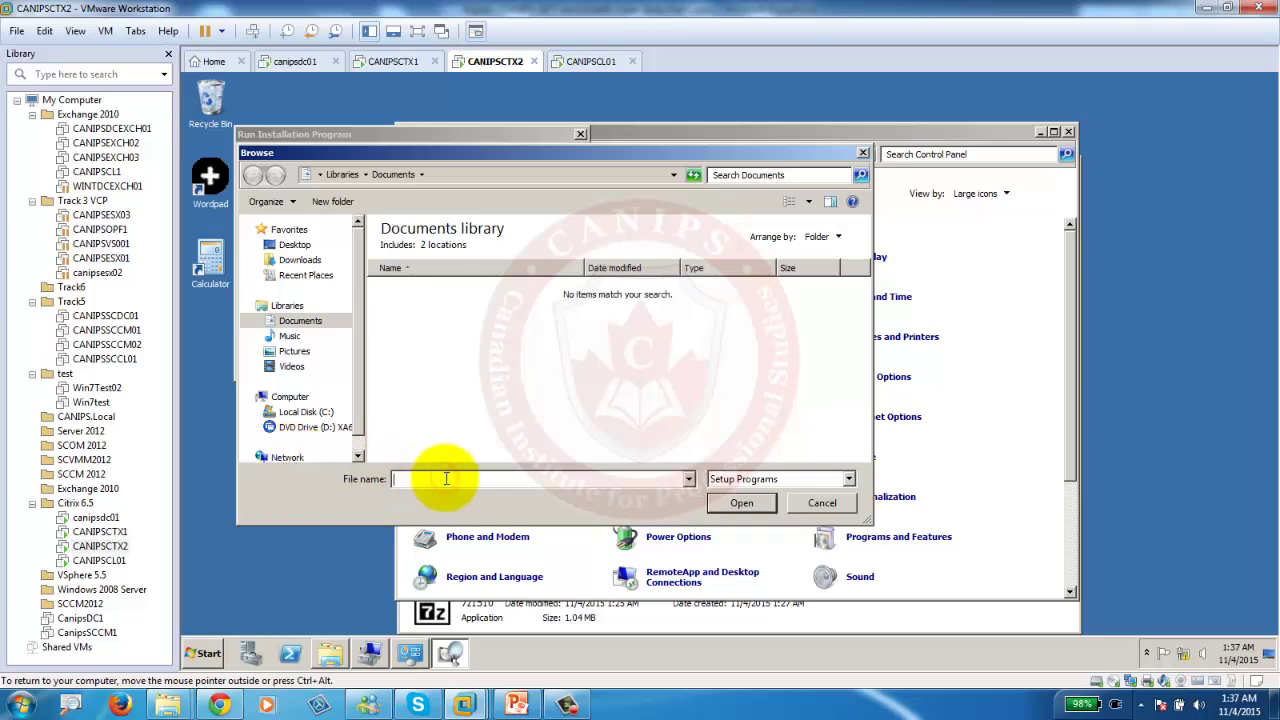
pyautogui.write('\\\\canipsctx1\\c$')
pyautogui.press('Return')
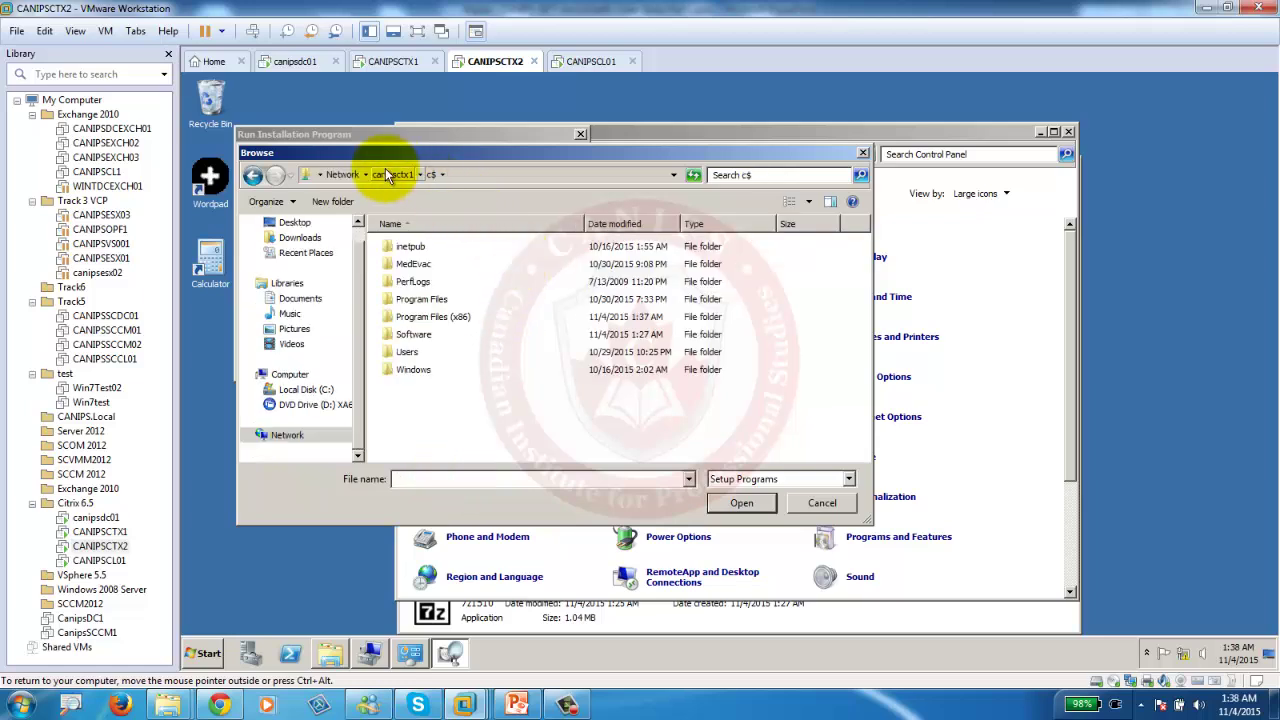
pyautogui.click(410, 336)
pyautogui.doubleClick(410, 338)
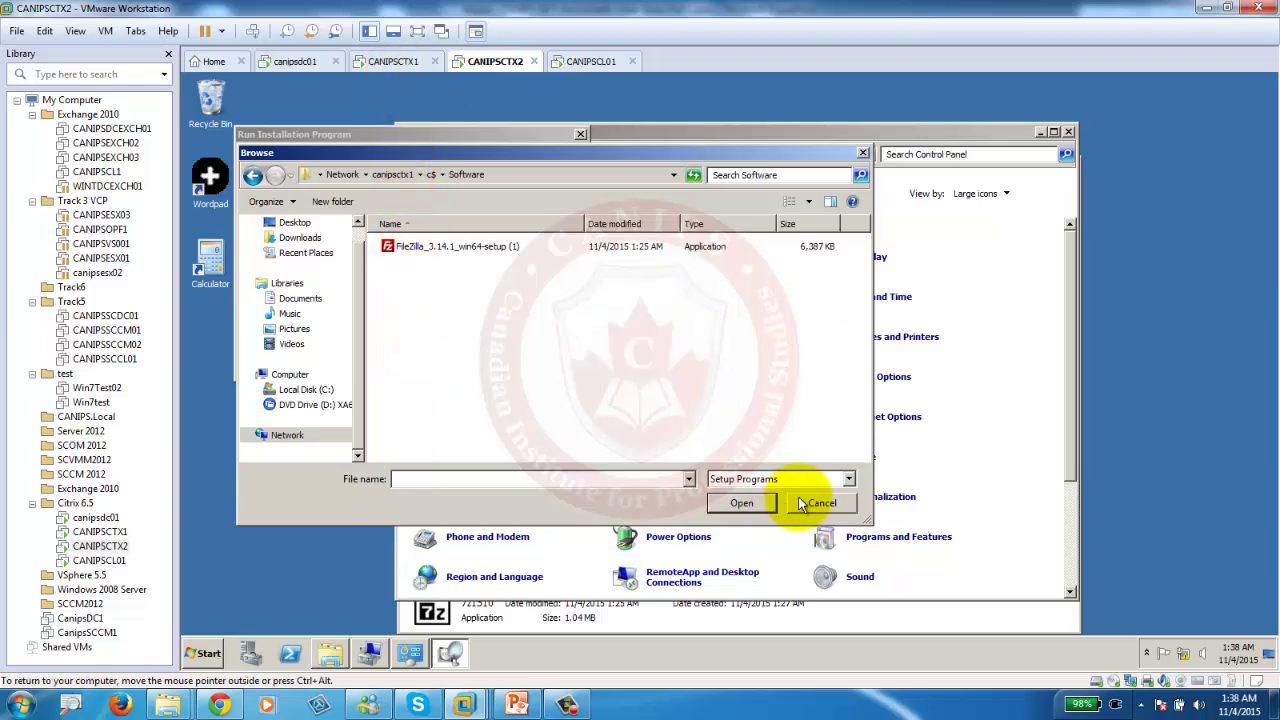
# Show All Files, run 7z1510, allow it, and complete the 7-Zip install and admin install.
pyautogui.click(771, 480)
pyautogui.click(766, 519)
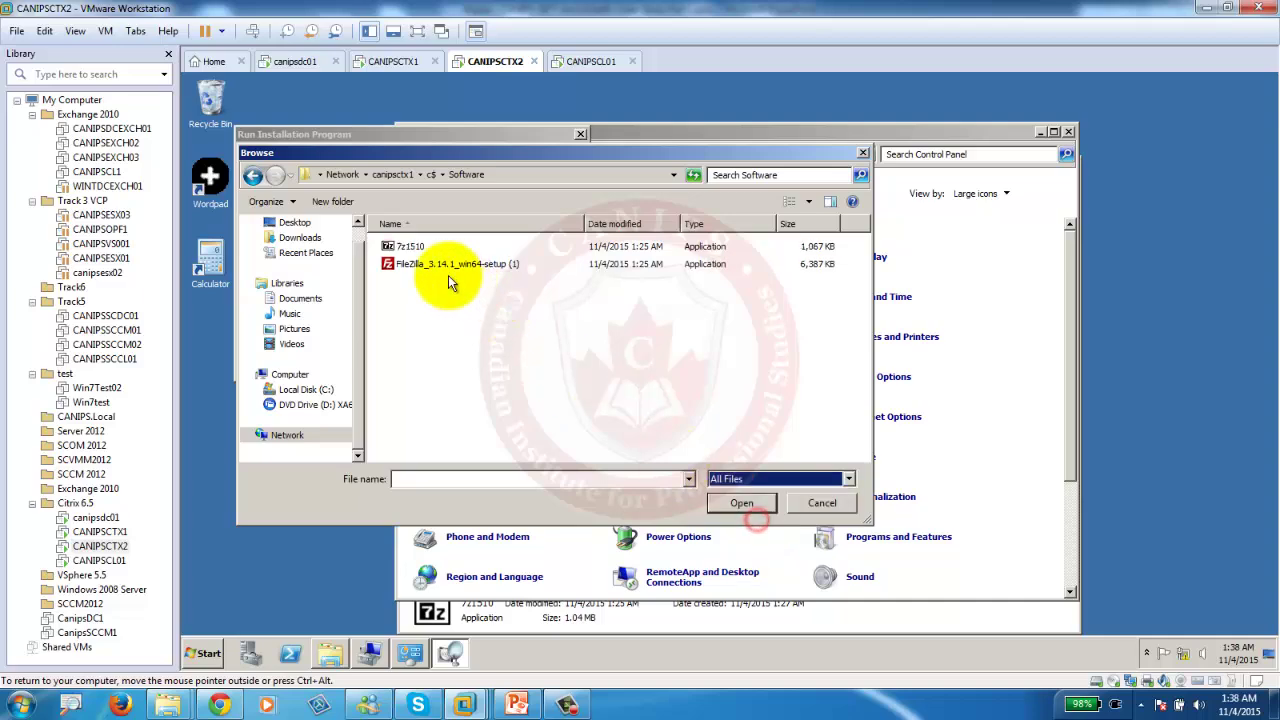
pyautogui.click(405, 247)
pyautogui.doubleClick(405, 247)
pyautogui.click(482, 362)
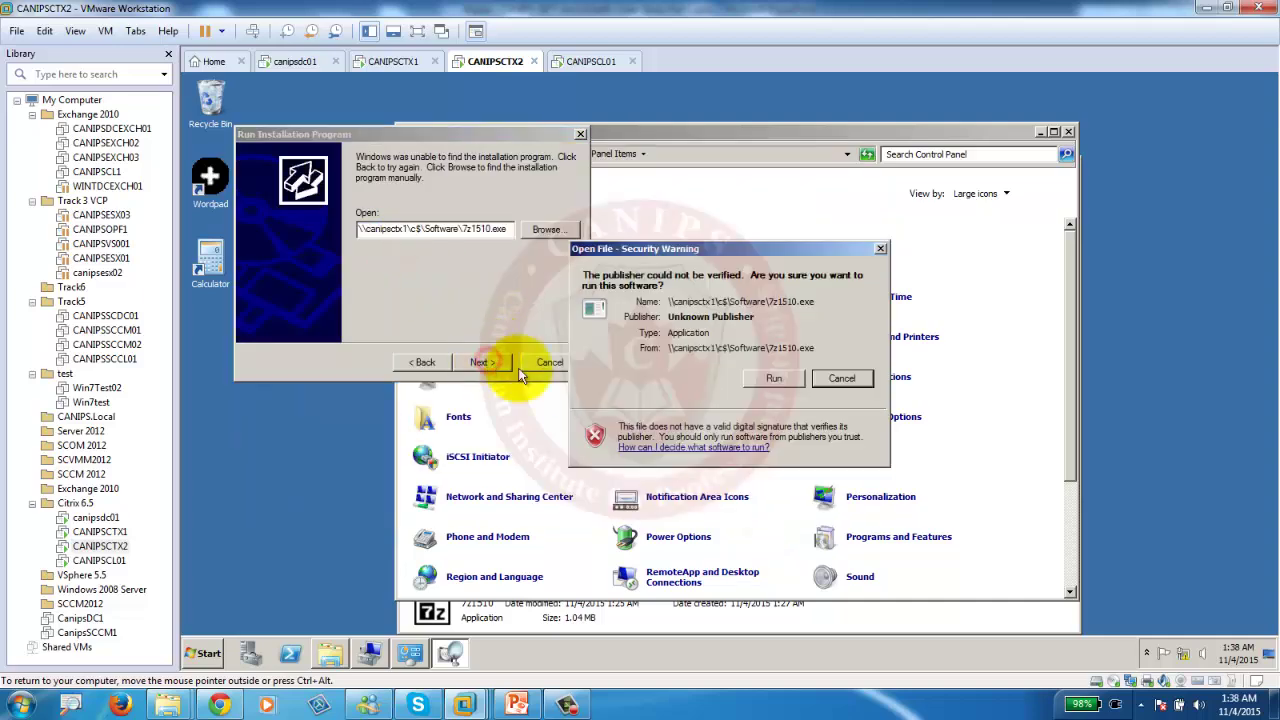
pyautogui.click(775, 380)
pyautogui.click(713, 414)
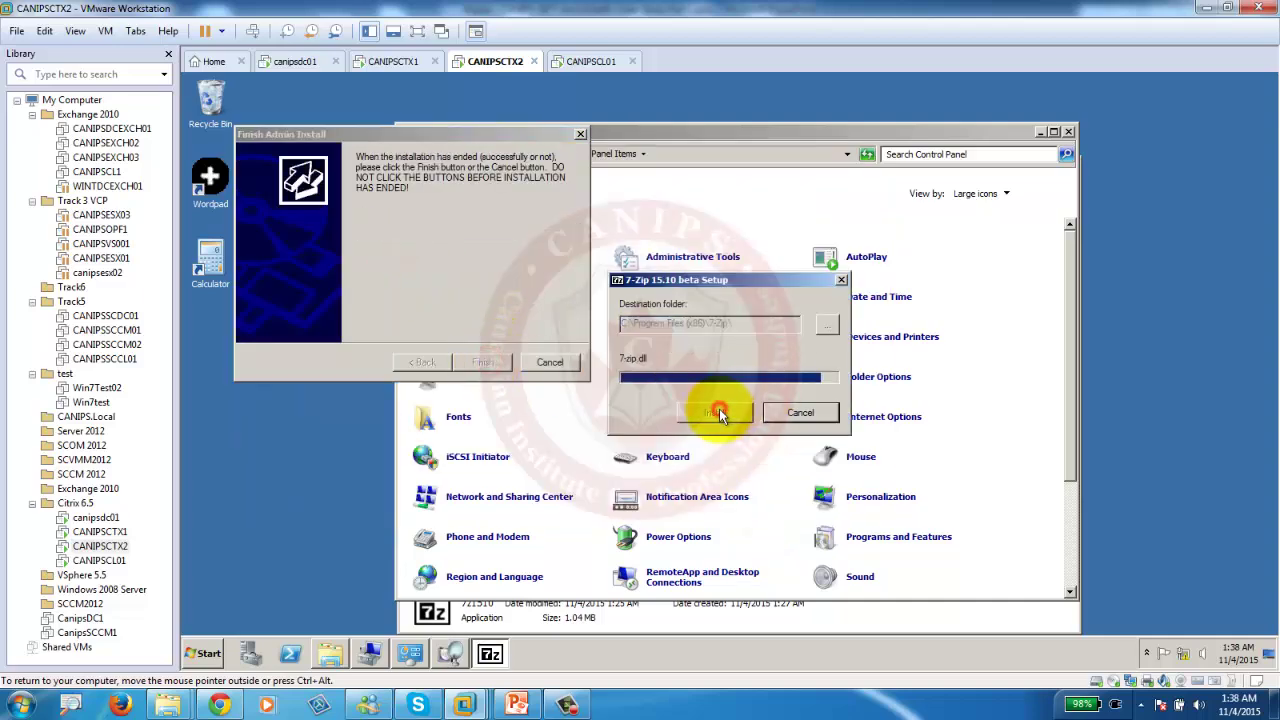
pyautogui.click(705, 413)
pyautogui.click(484, 363)
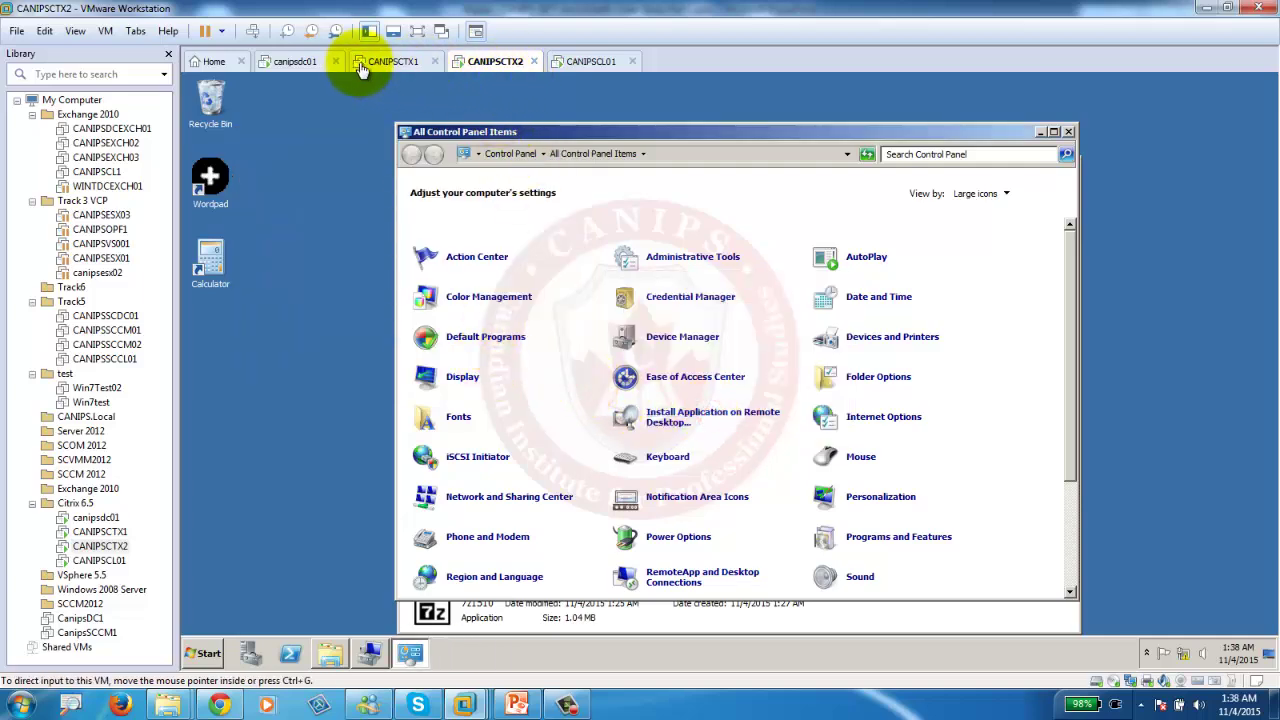
# On CANIPSCTX1, publish a new AppCenter application named 7Zip as a server-installed application.
pyautogui.click(398, 63)
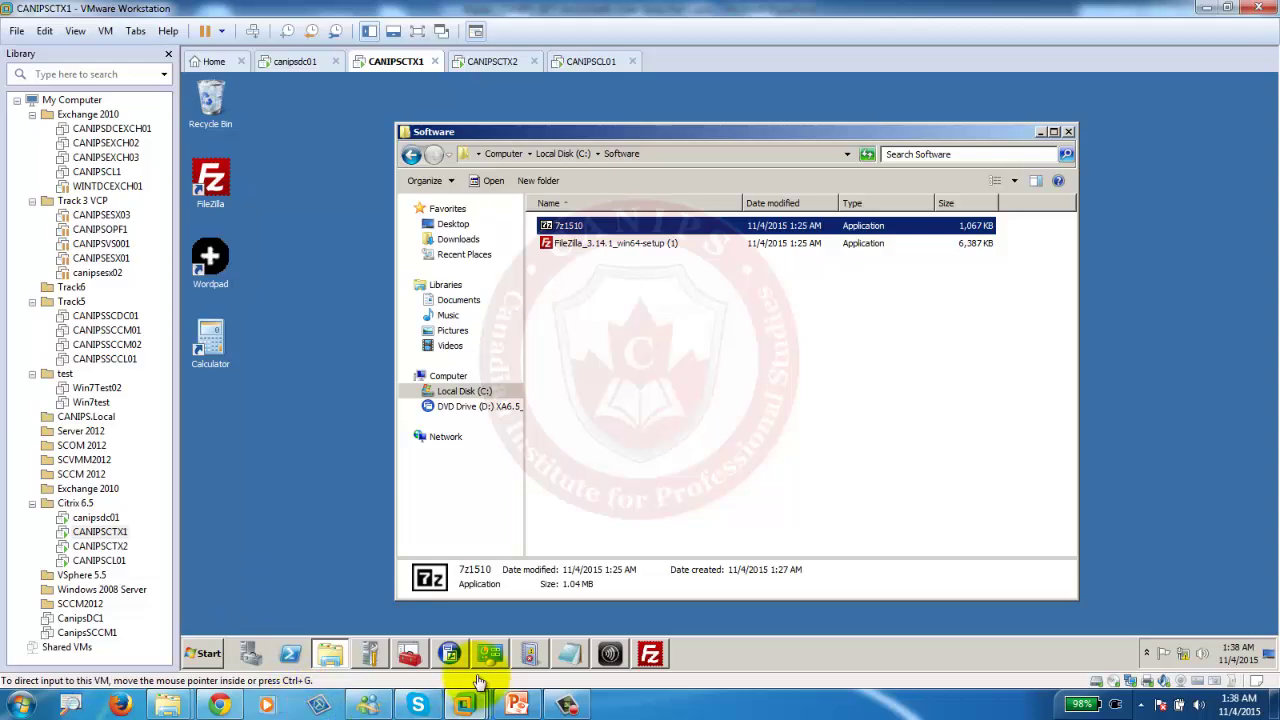
pyautogui.click(449, 653)
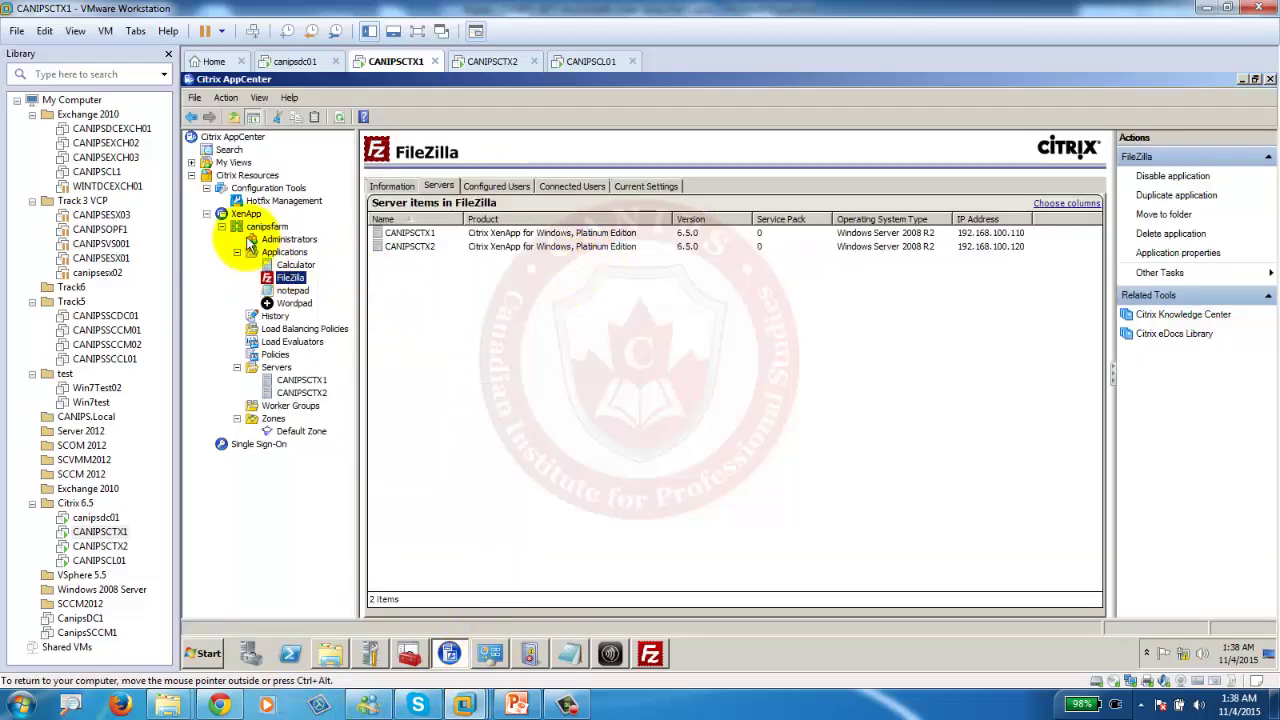
pyautogui.rightClick(284, 253)
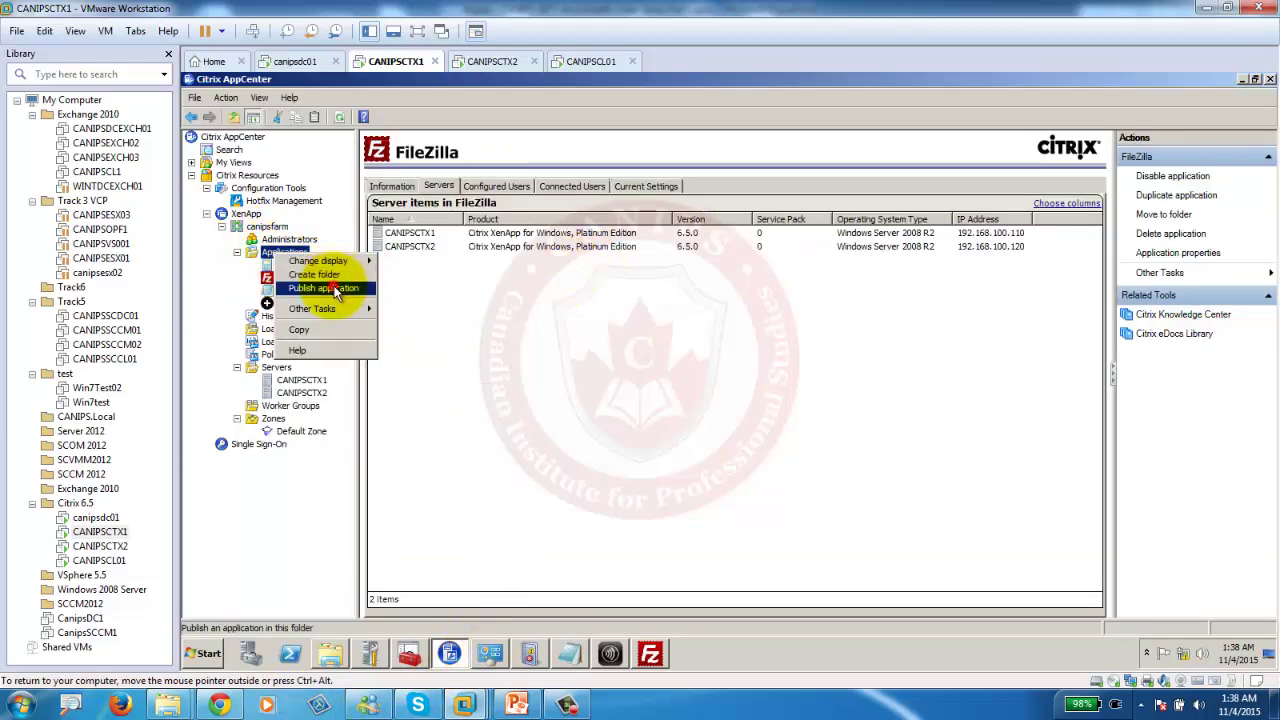
pyautogui.click(335, 289)
pyautogui.click(895, 577)
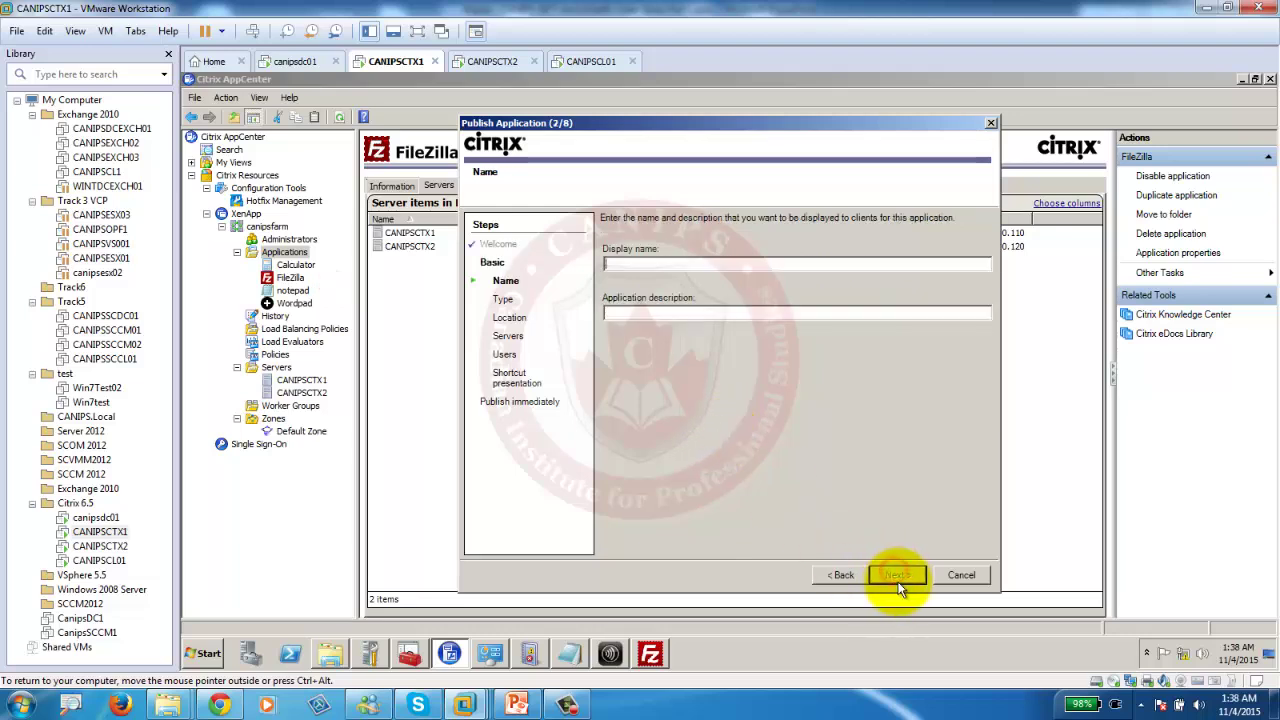
pyautogui.write('7Zip')
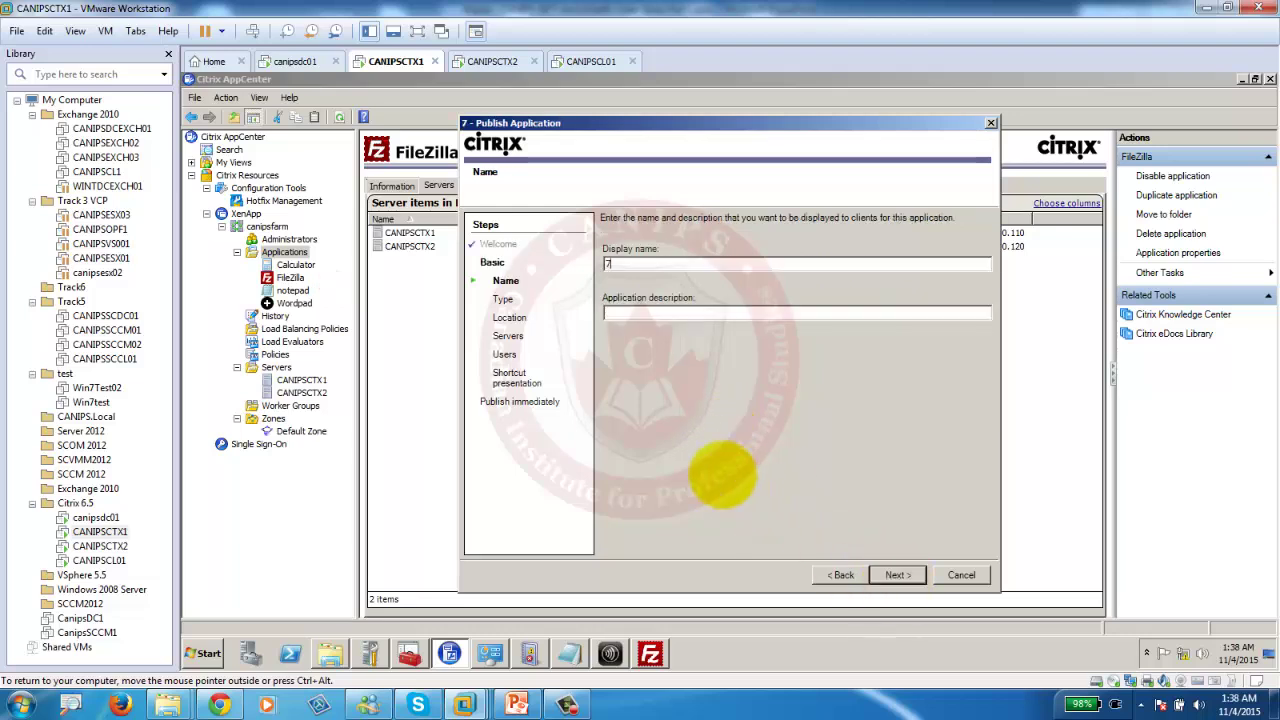
pyautogui.click(900, 575)
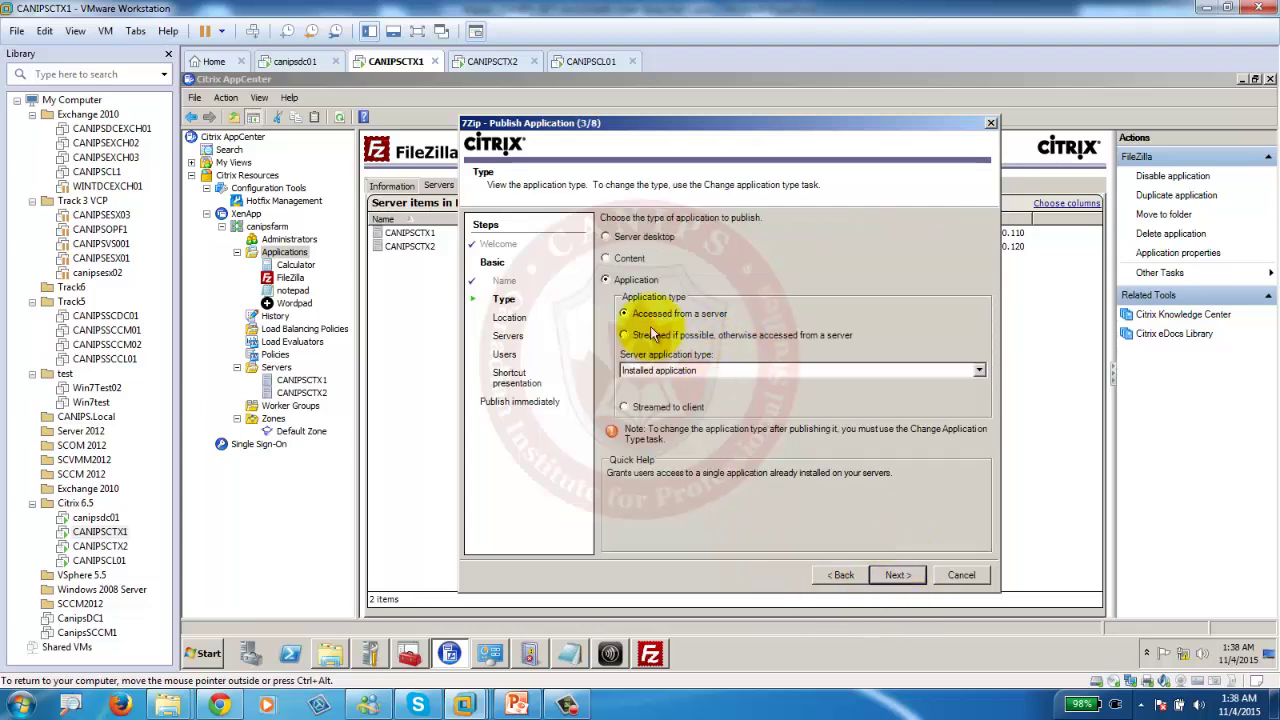
pyautogui.click(897, 575)
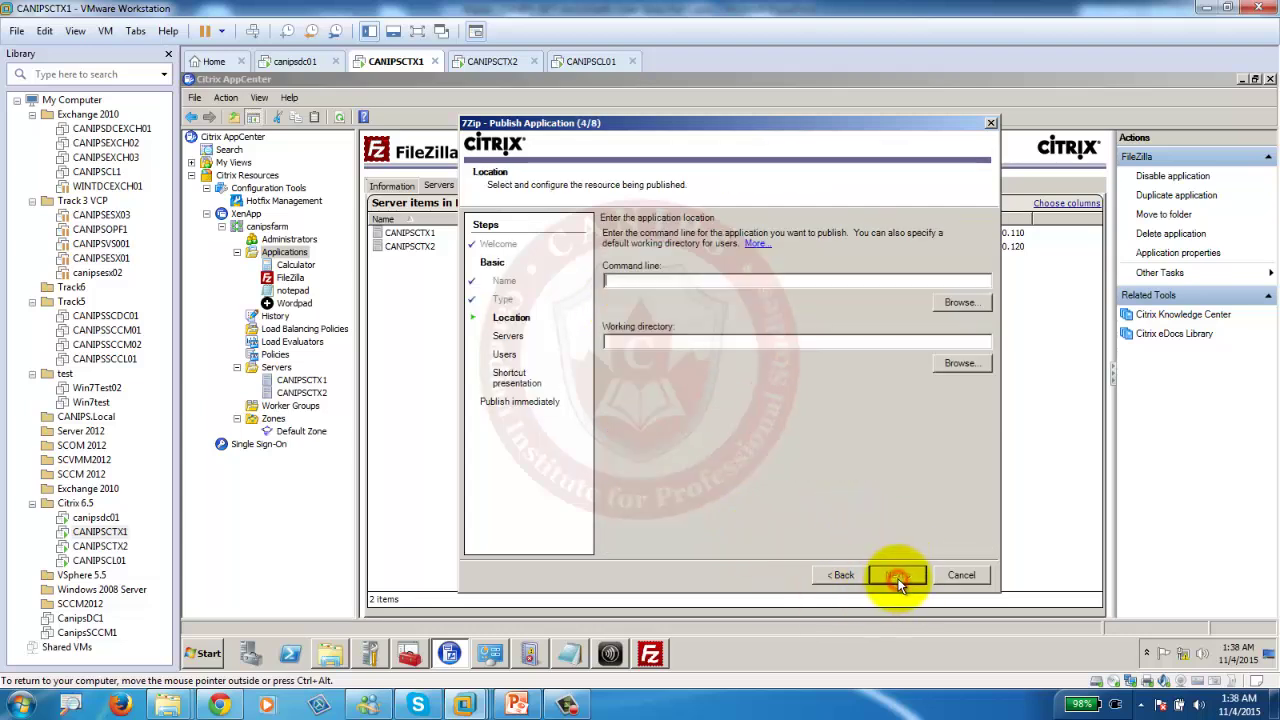
# Test-launch 7zFM, then set C:\Program Files (x86)\7-Zip\7zFM.exe as the command line.
pyautogui.click(960, 303)
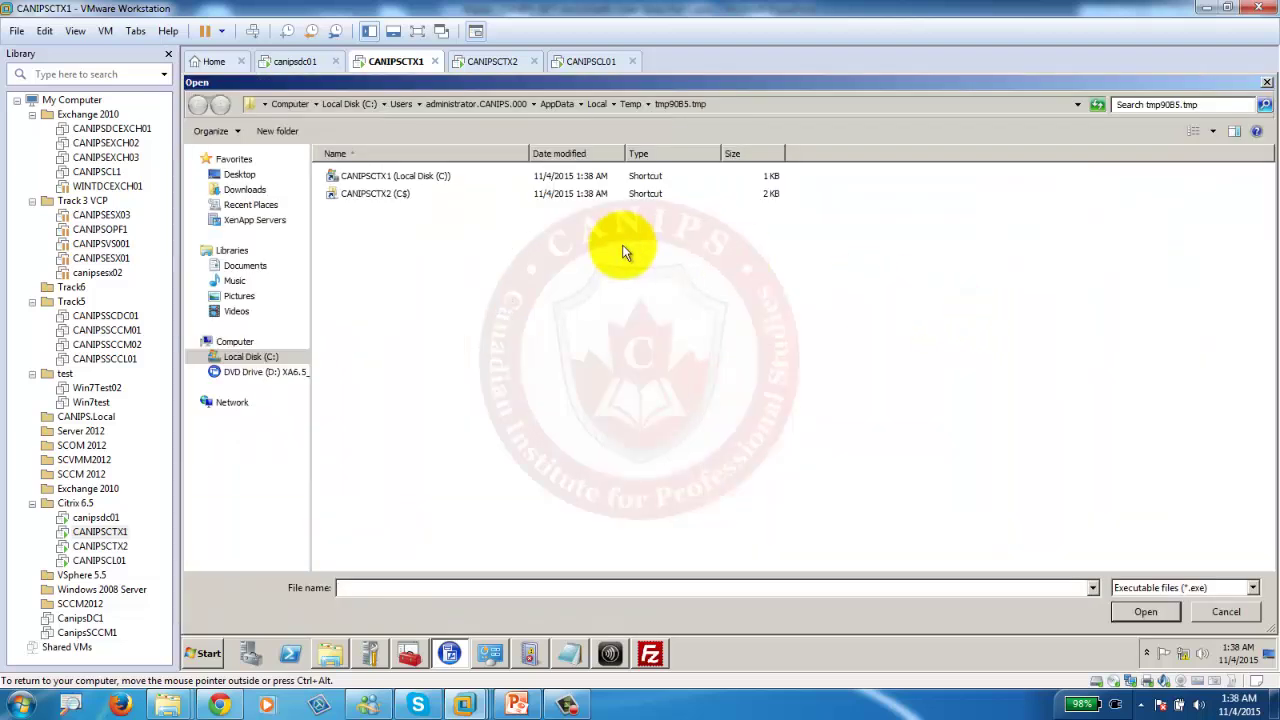
pyautogui.click(250, 358)
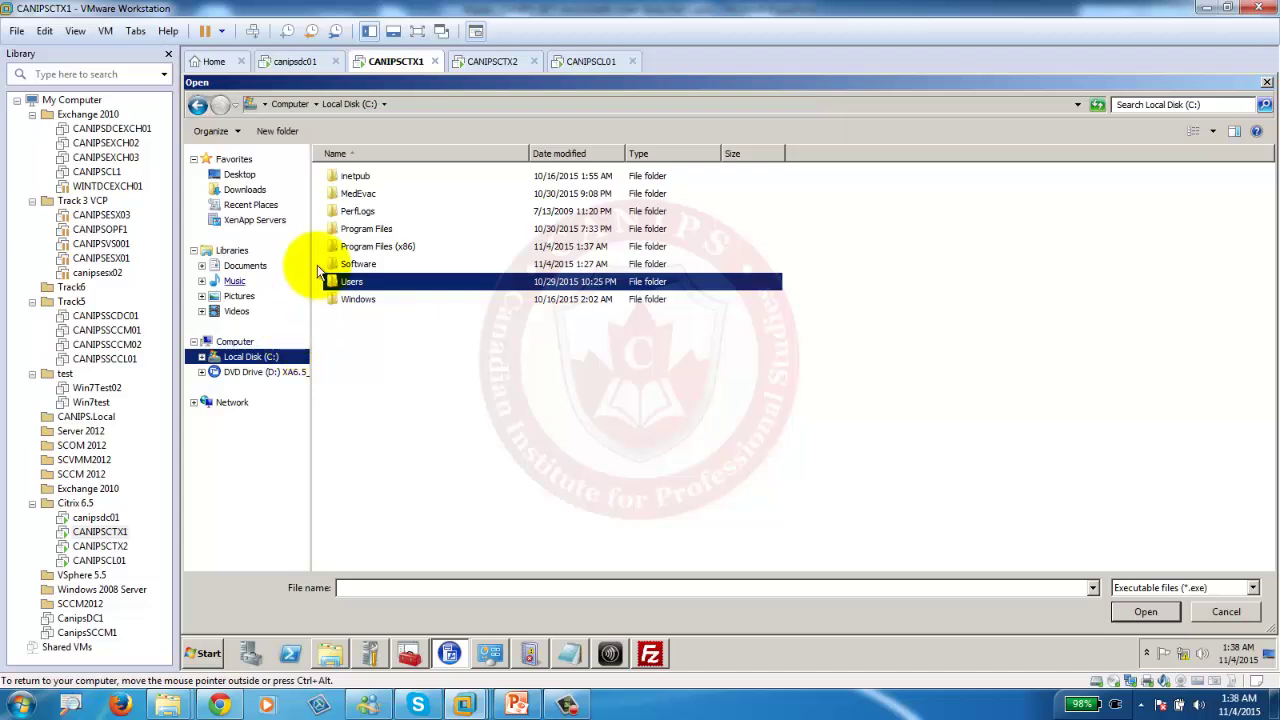
pyautogui.doubleClick(373, 247)
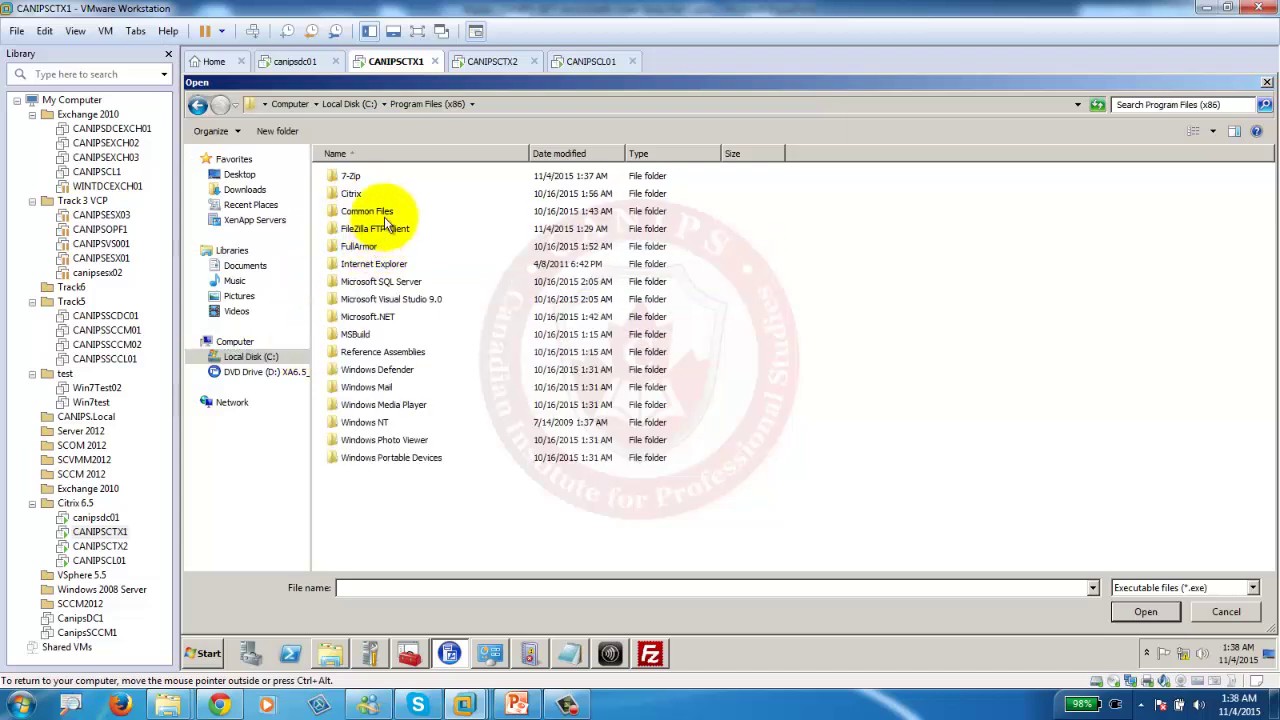
pyautogui.doubleClick(350, 179)
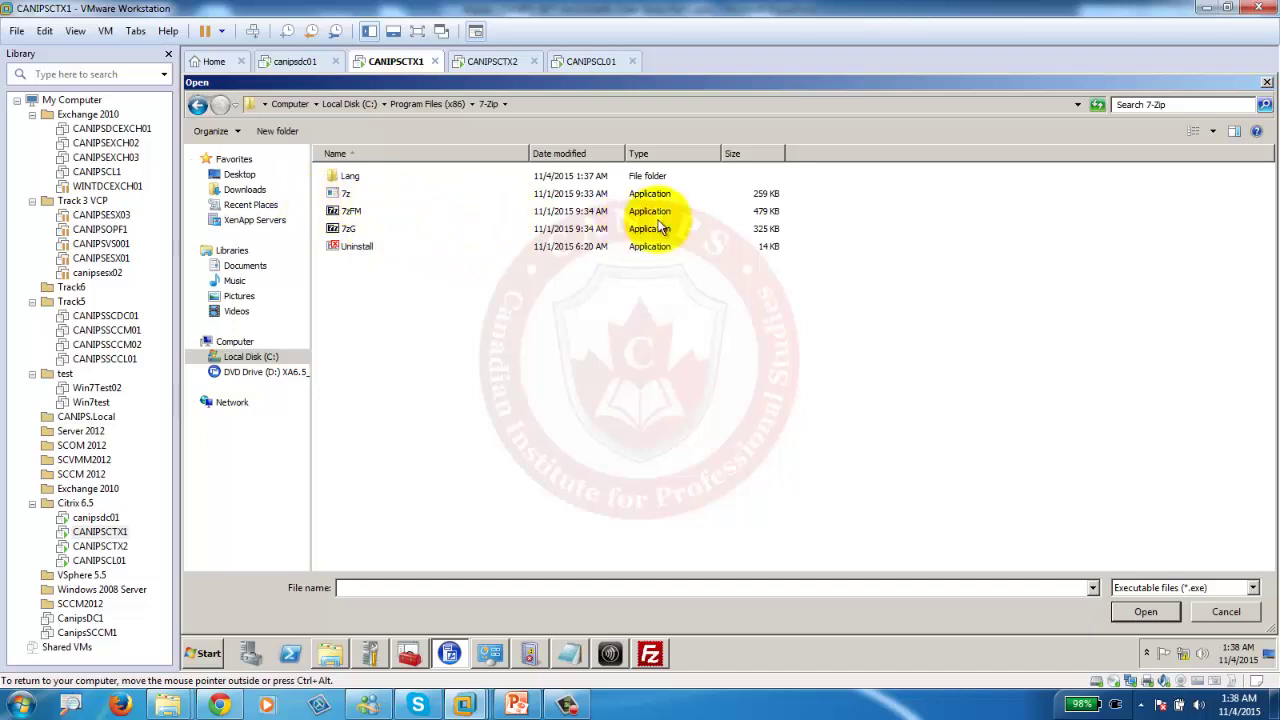
pyautogui.click(354, 214)
pyautogui.rightClick(354, 214)
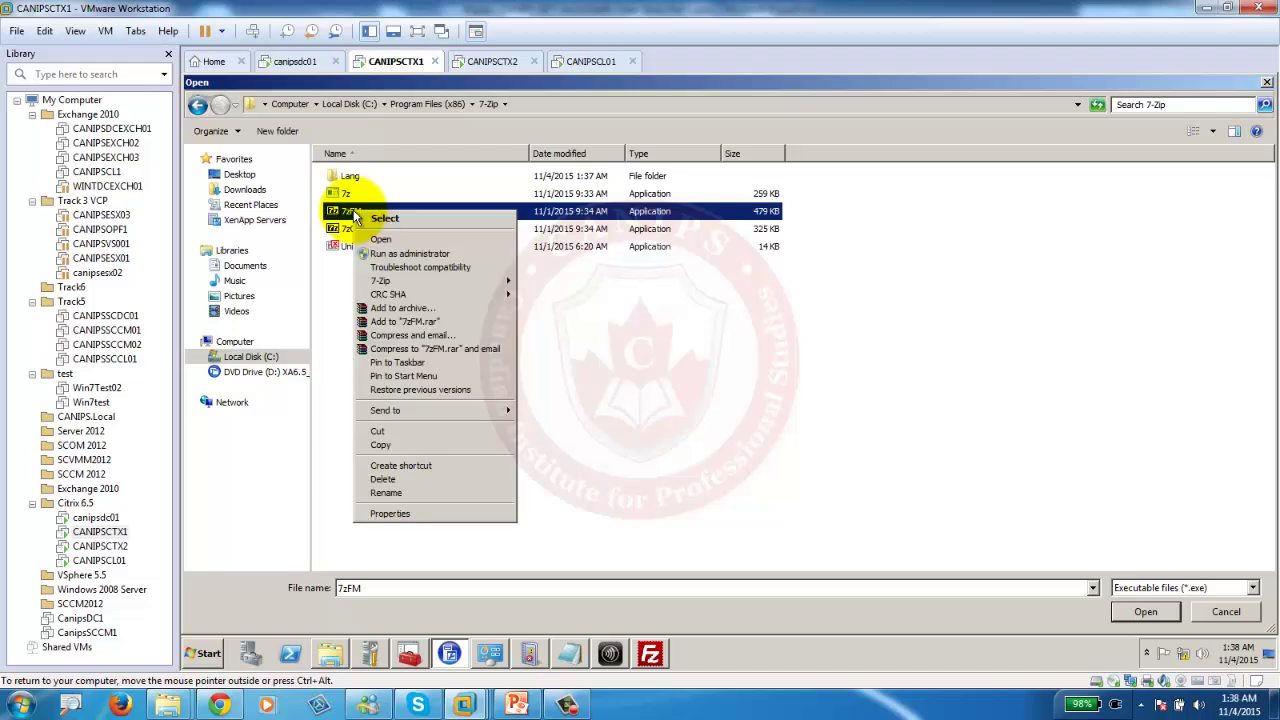
pyautogui.click(388, 242)
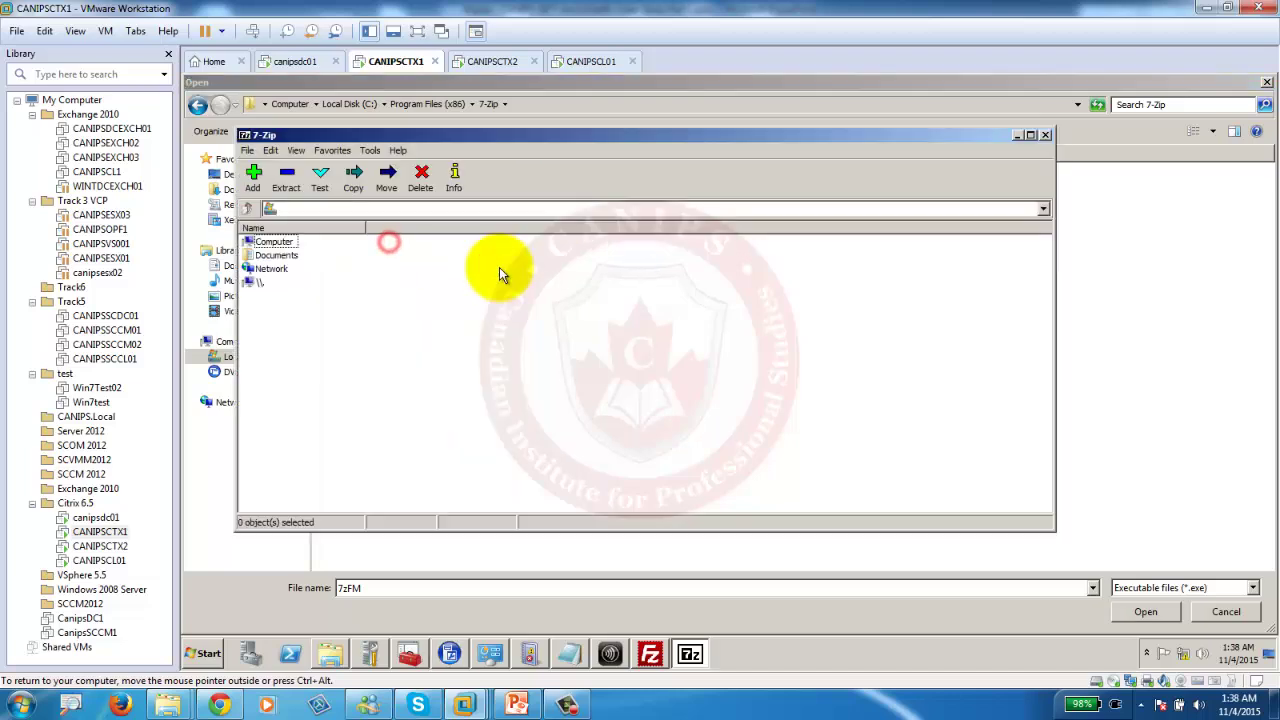
pyautogui.click(1033, 135)
pyautogui.click(1266, 82)
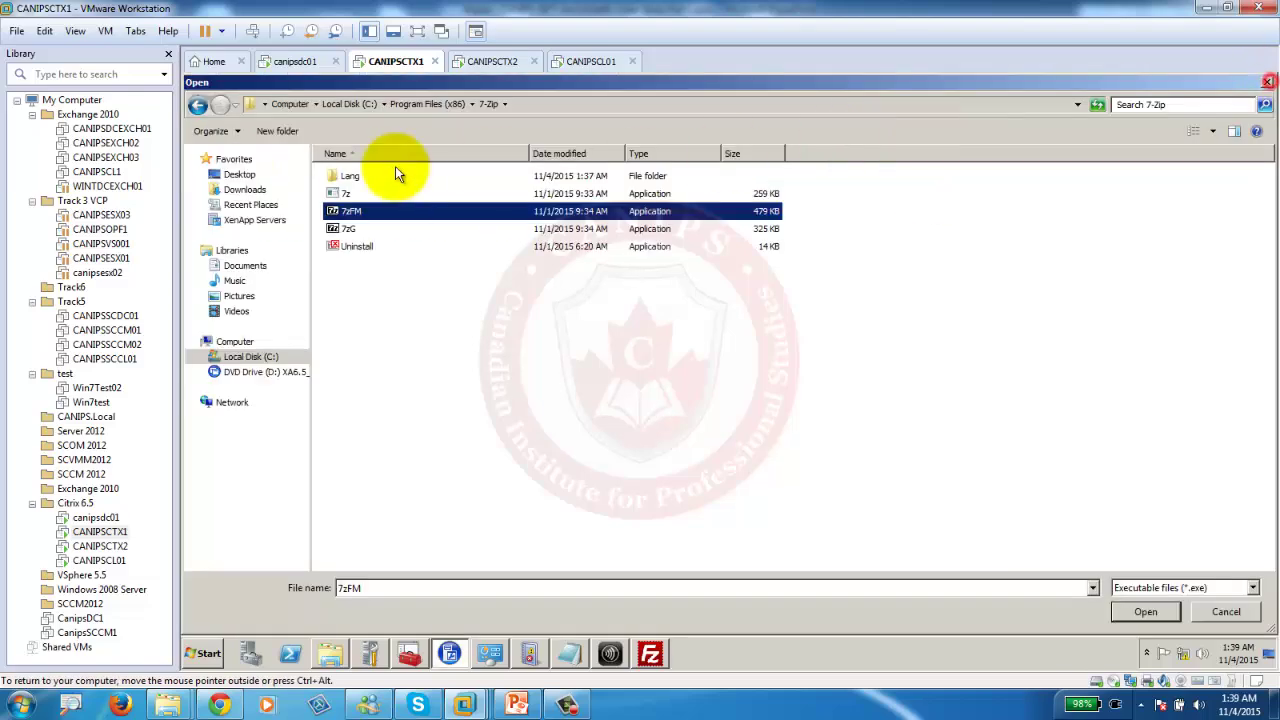
pyautogui.doubleClick(345, 211)
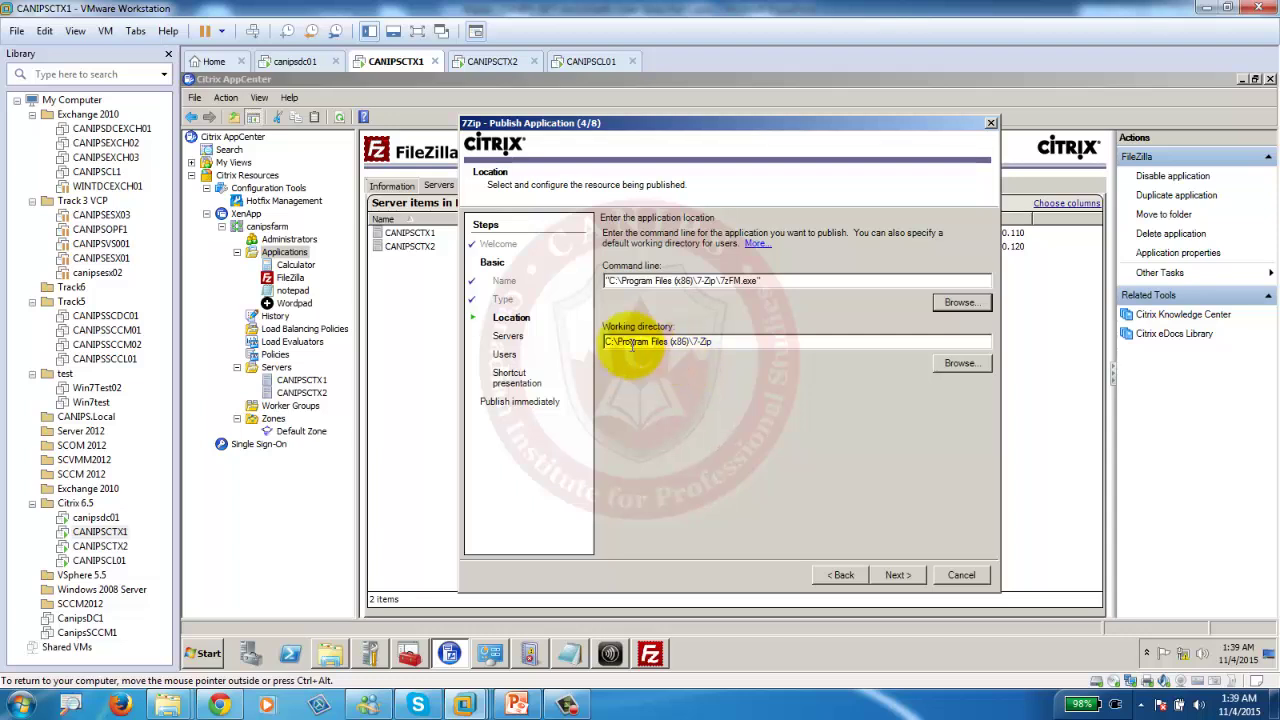
# Add all farm servers, CANIPSCTX1 and CANIPSCTX2, as hosts for 7Zip and proceed to Users.
pyautogui.click(903, 574)
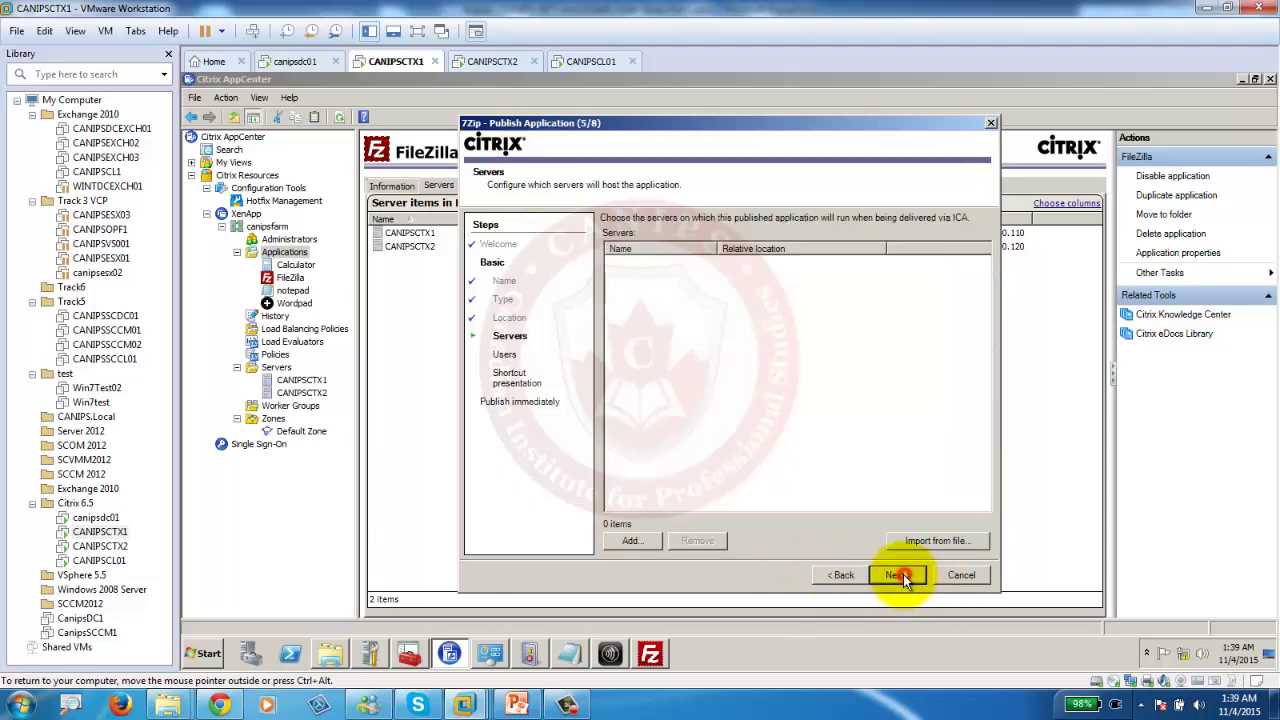
pyautogui.click(615, 541)
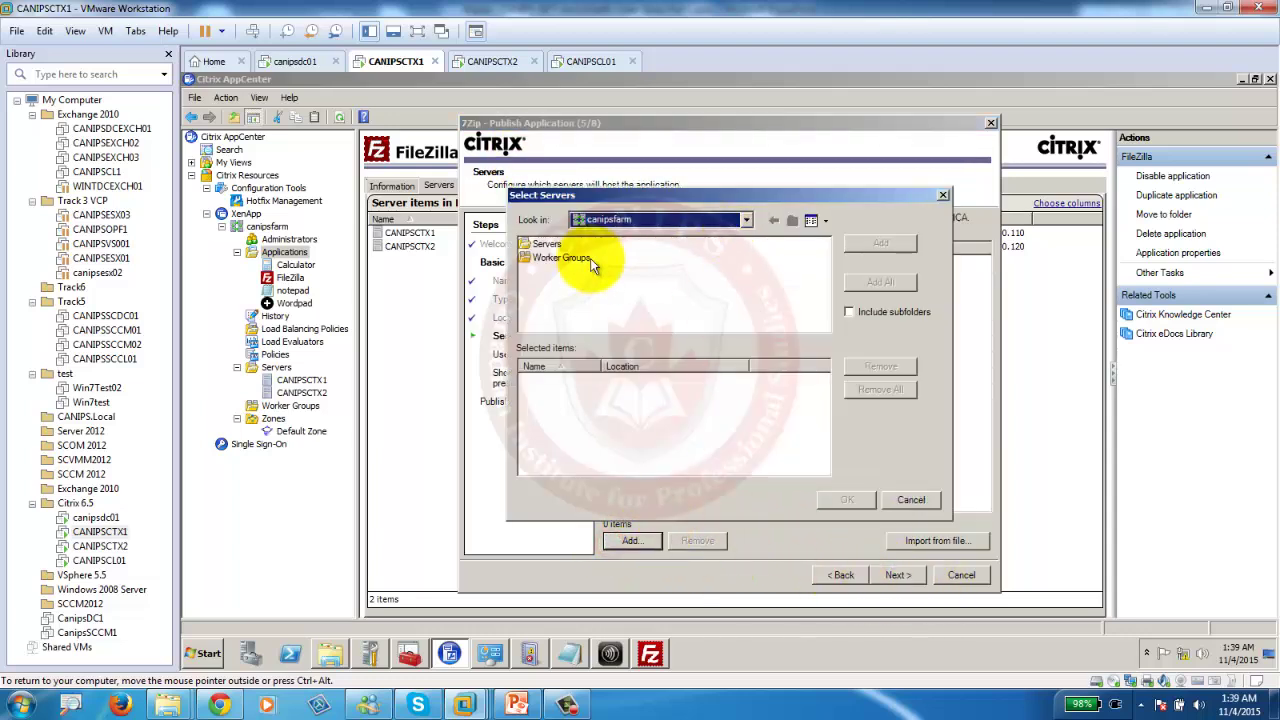
pyautogui.doubleClick(546, 244)
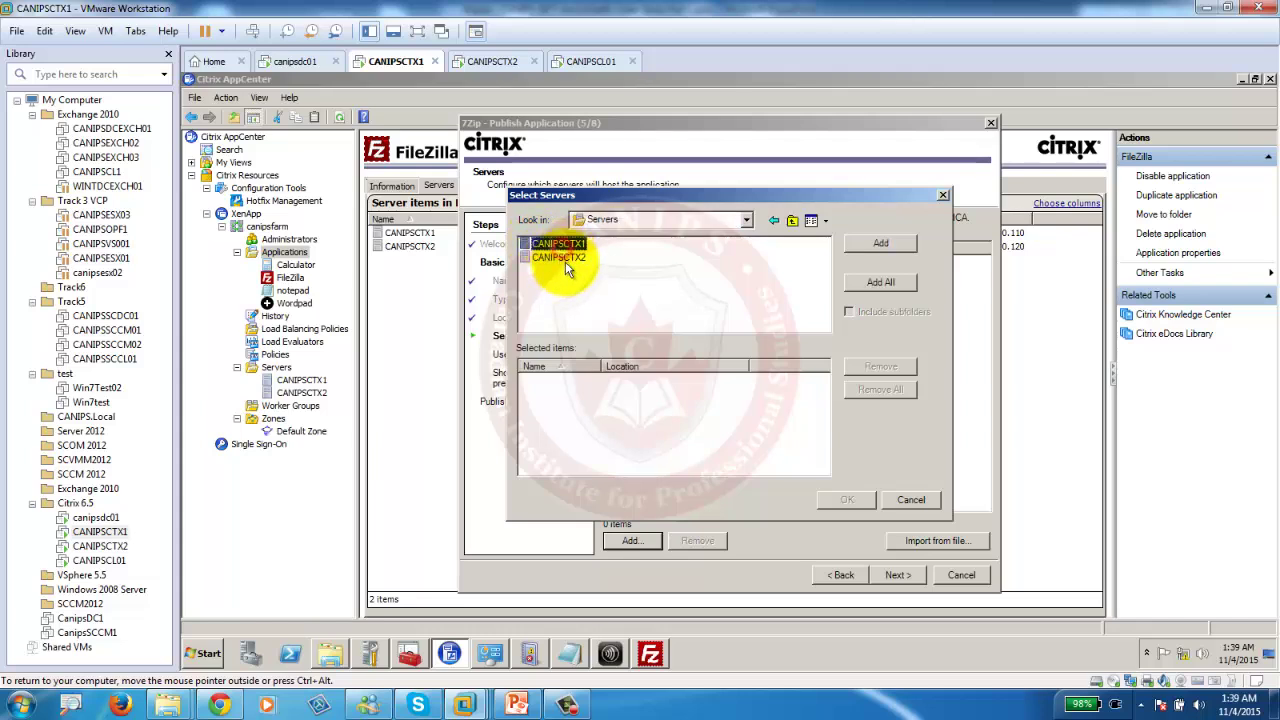
pyautogui.click(893, 284)
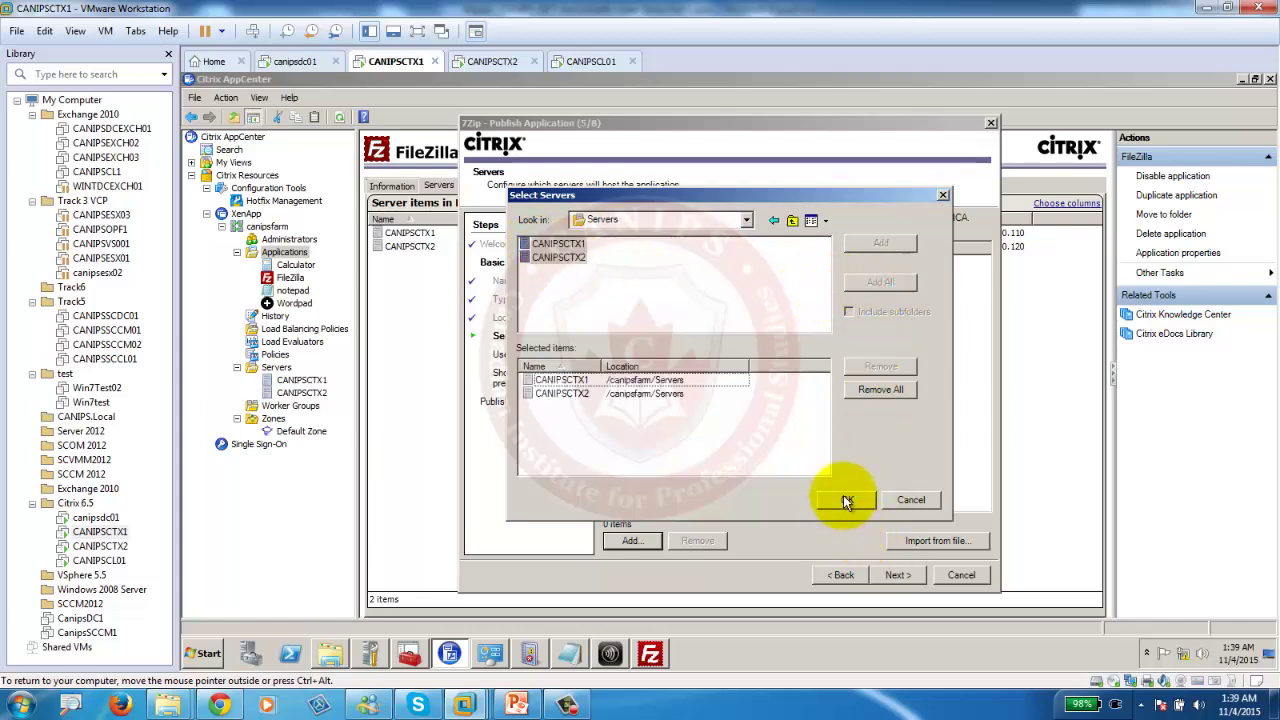
pyautogui.click(845, 499)
pyautogui.click(896, 574)
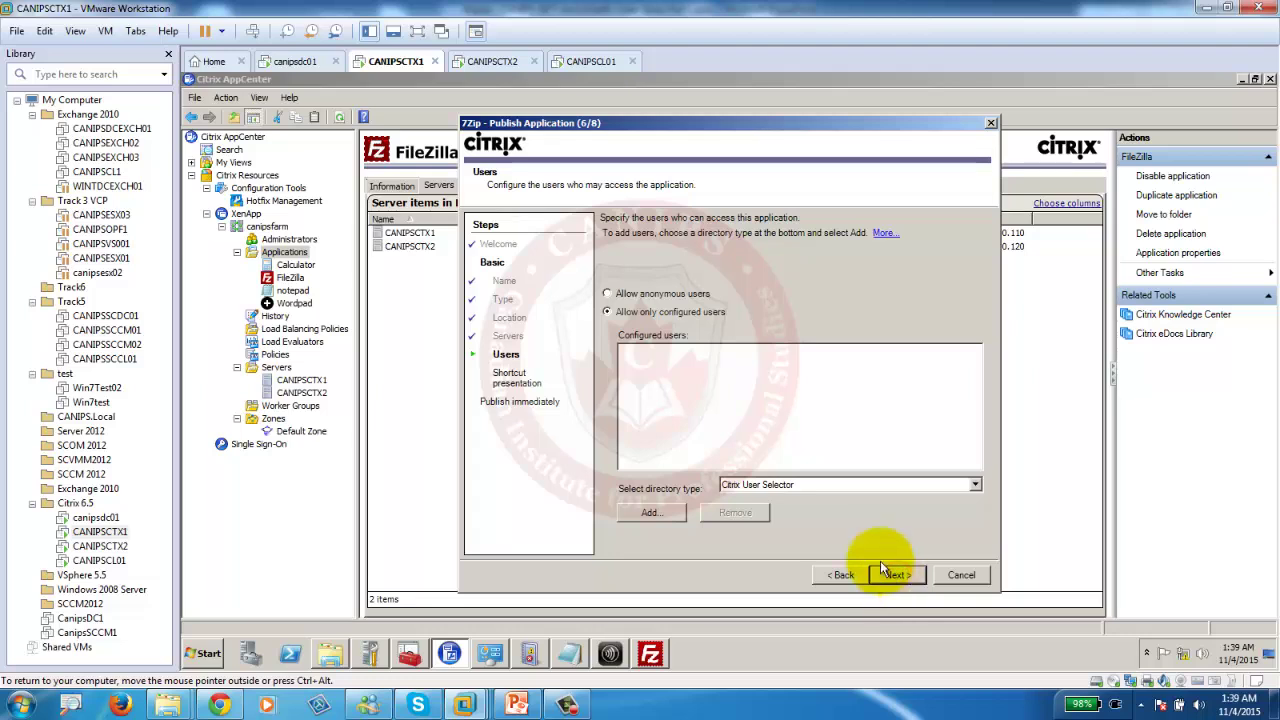
# Enter domain credentials and add the CANIPS.LOCAL Administrator account as the only 7Zip user.
pyautogui.click(652, 514)
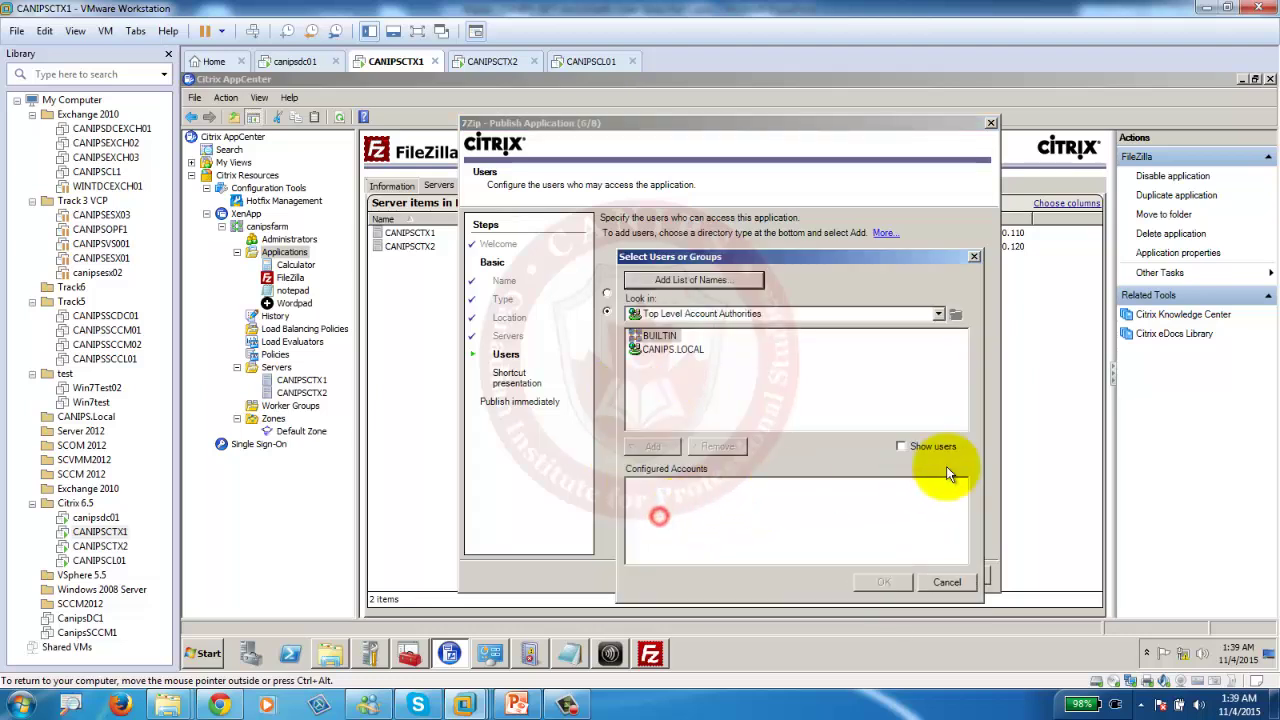
pyautogui.doubleClick(640, 350)
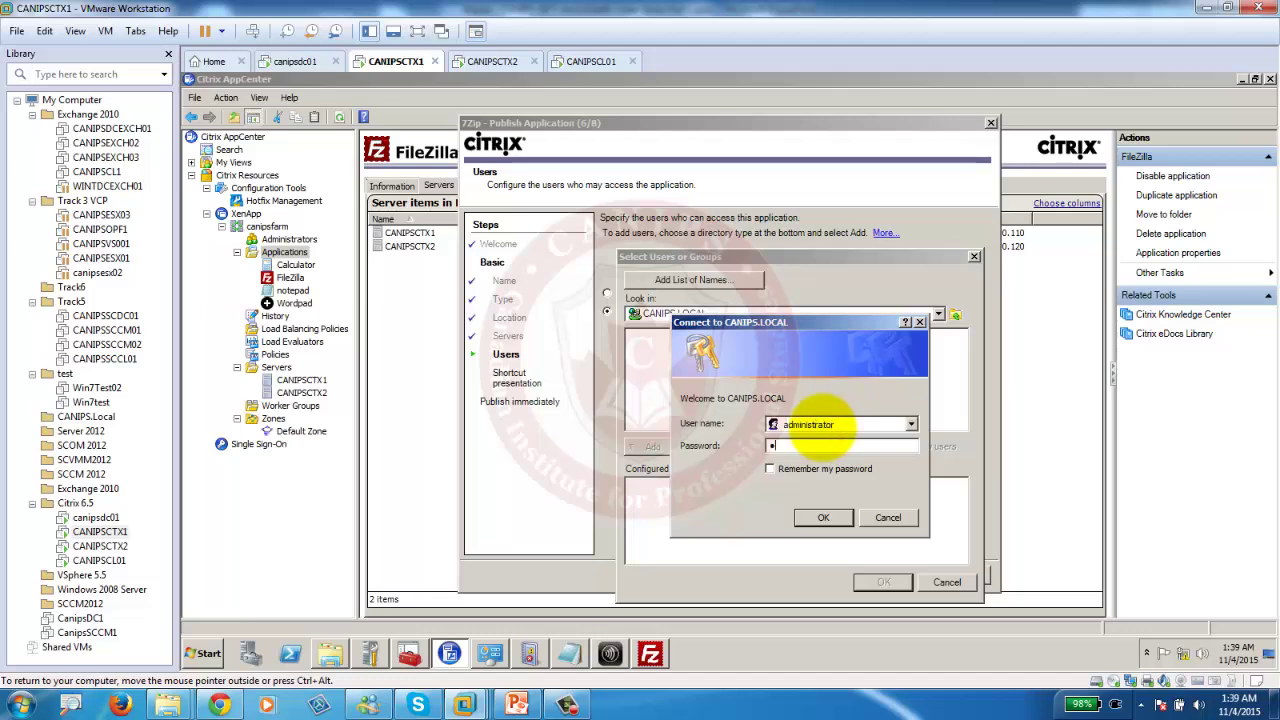
pyautogui.write('1234')
pyautogui.click(823, 518)
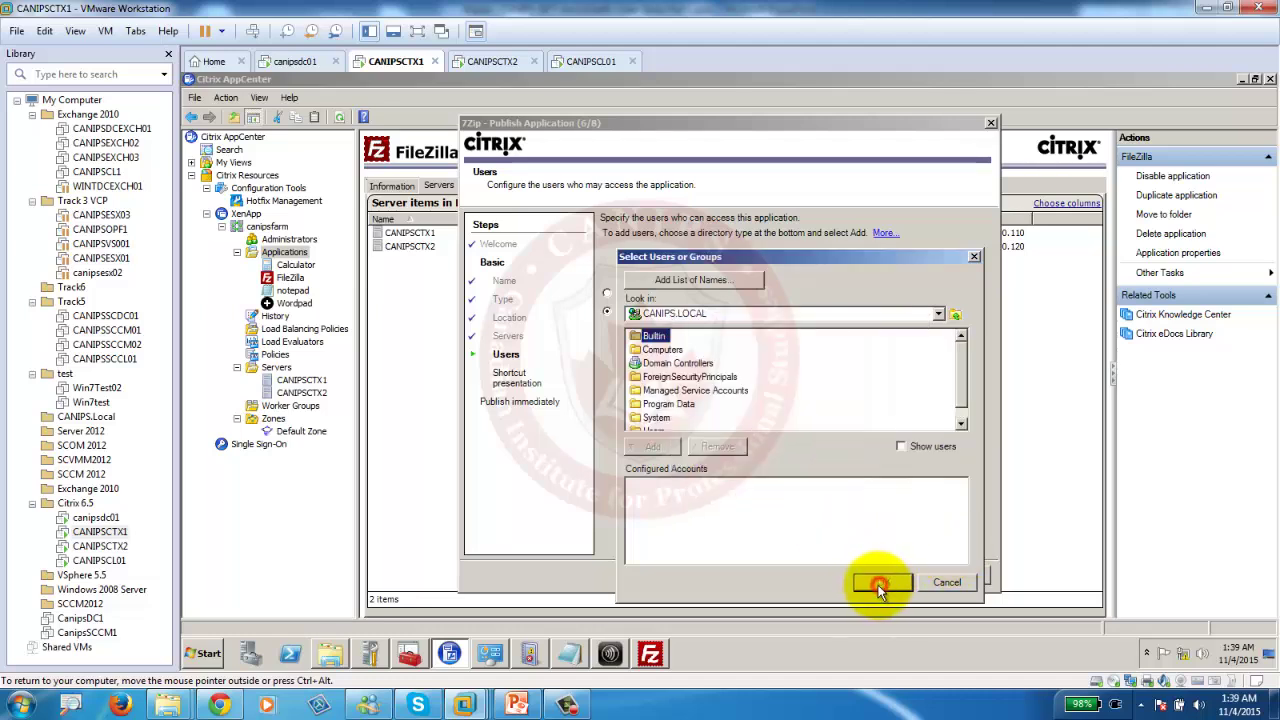
pyautogui.click(654, 430)
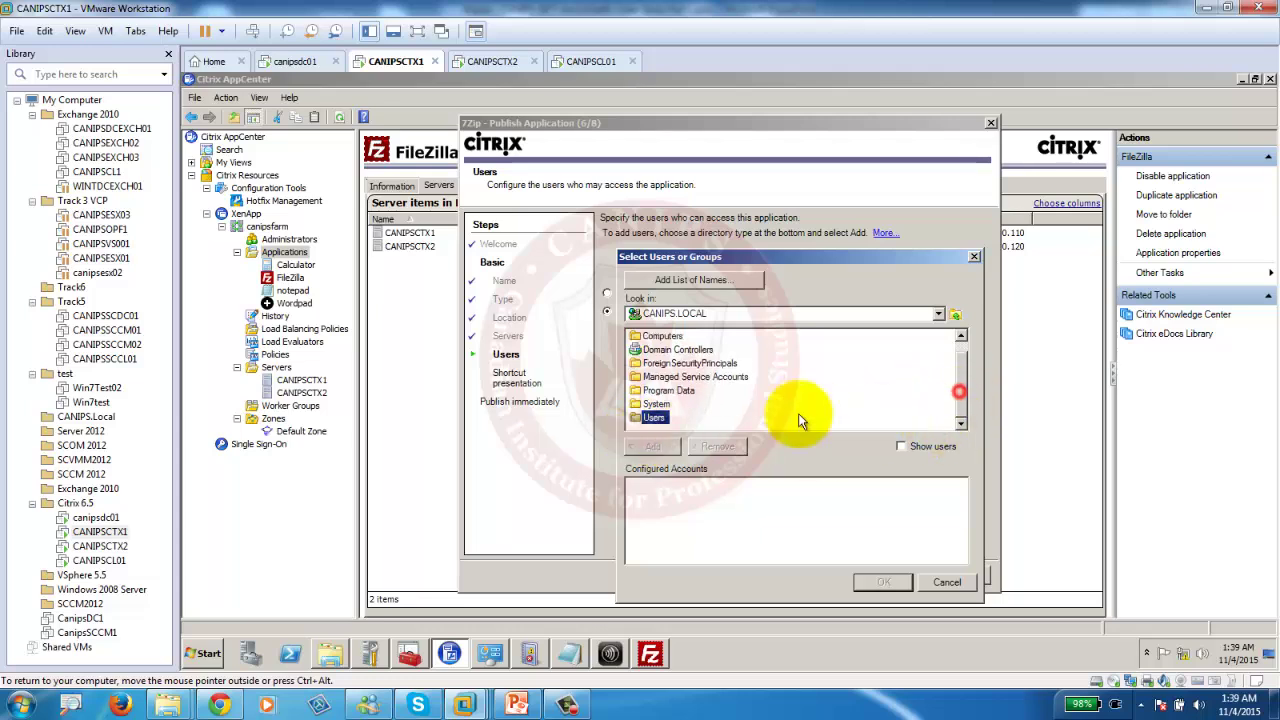
pyautogui.doubleClick(652, 428)
pyautogui.click(899, 446)
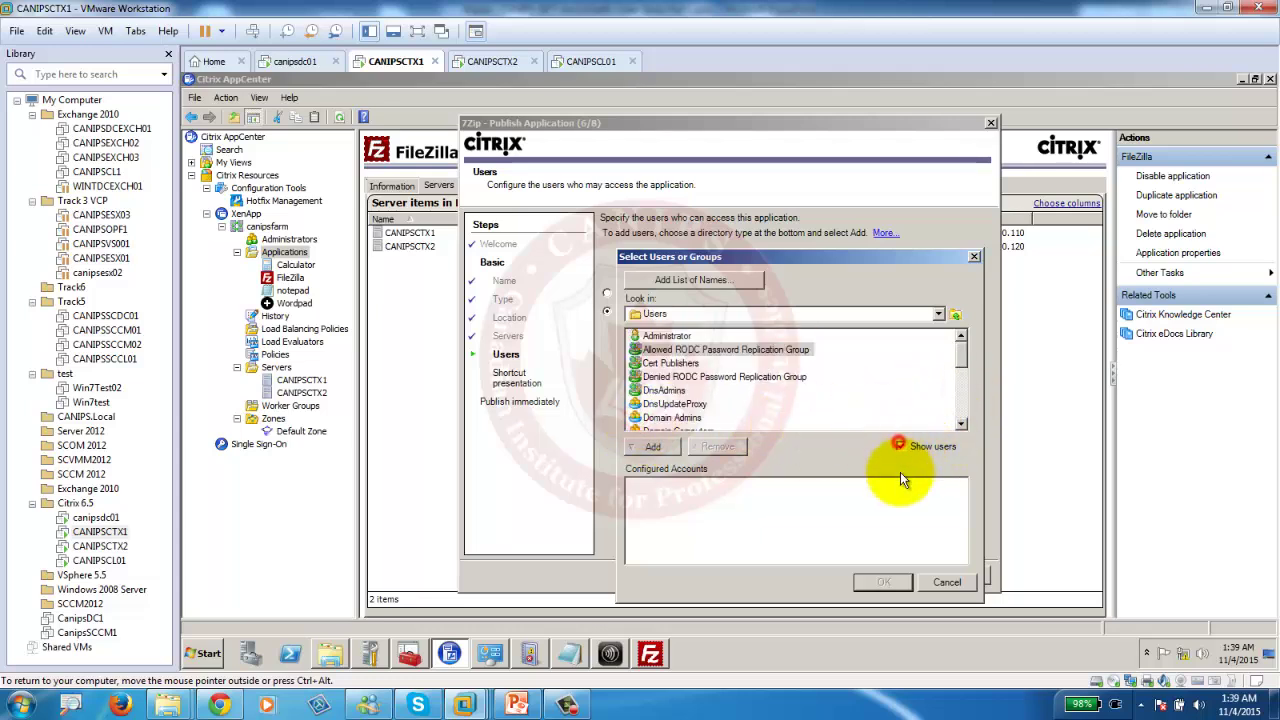
pyautogui.doubleClick(664, 336)
pyautogui.click(879, 585)
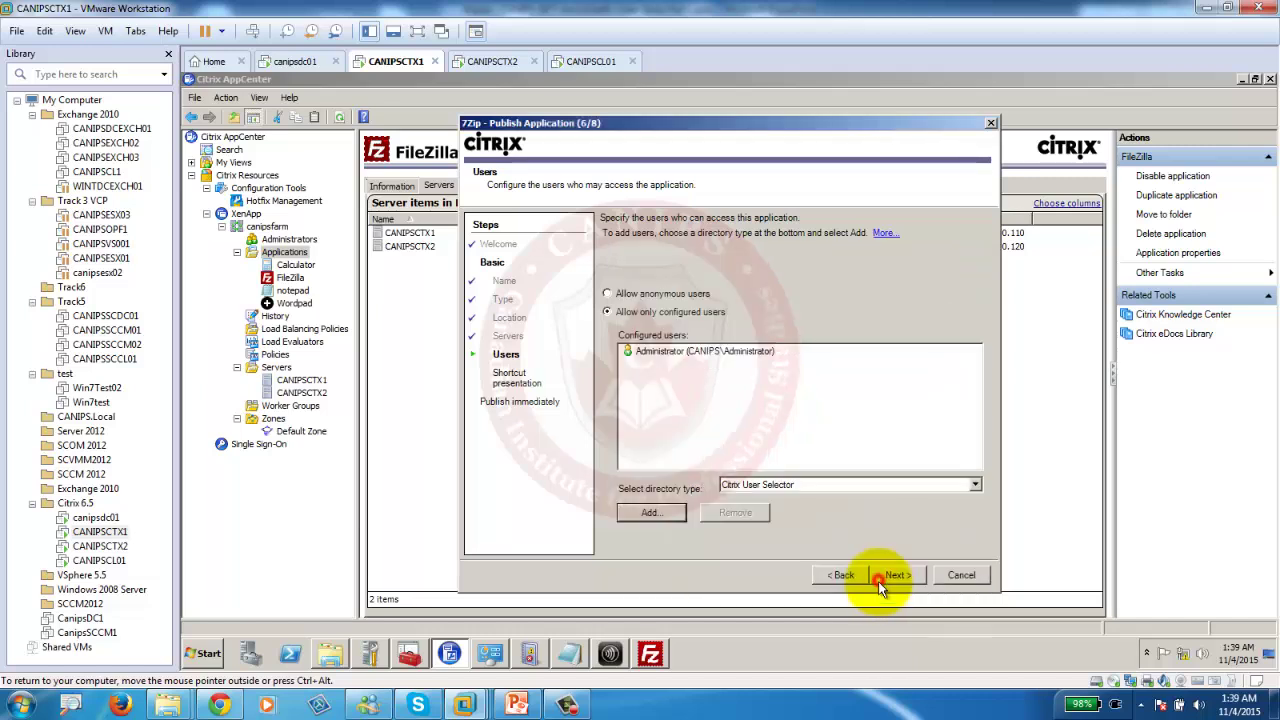
pyautogui.click(894, 580)
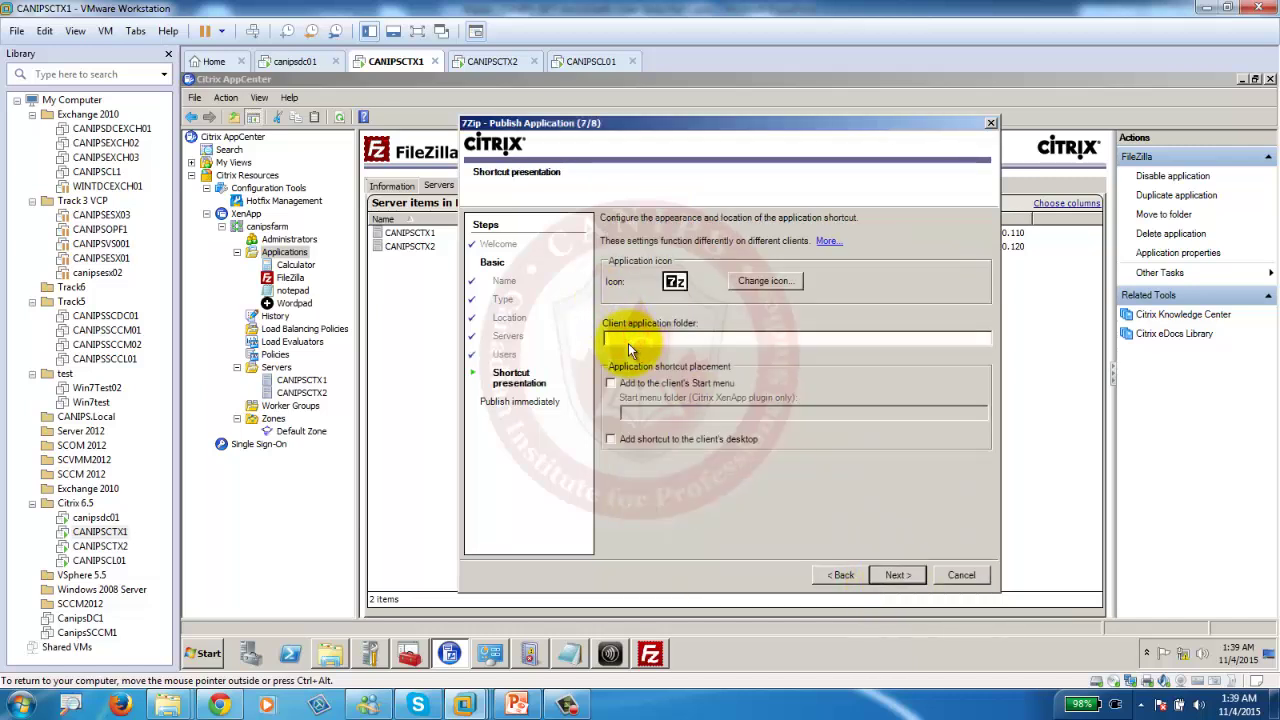
# Set client folder citrix\applications with a desktop shortcut and finish publishing 7Zip.
pyautogui.write('citrix\\applications')
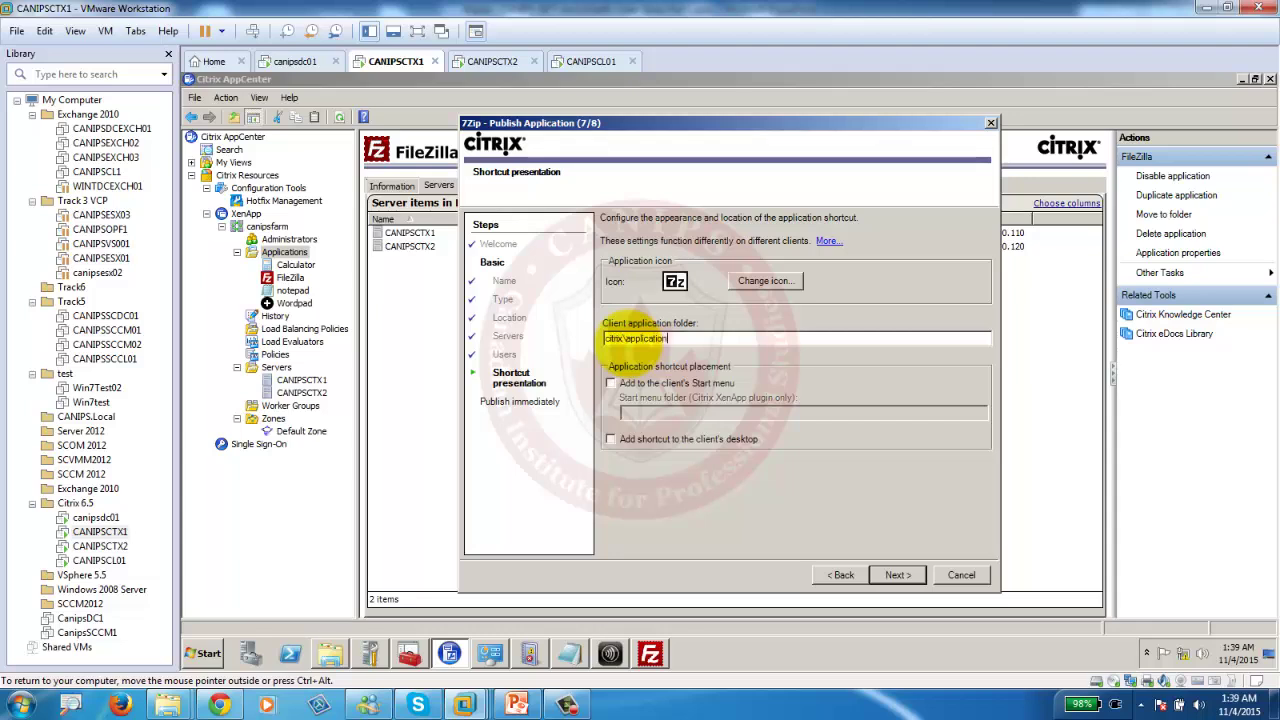
pyautogui.click(895, 576)
pyautogui.click(895, 576)
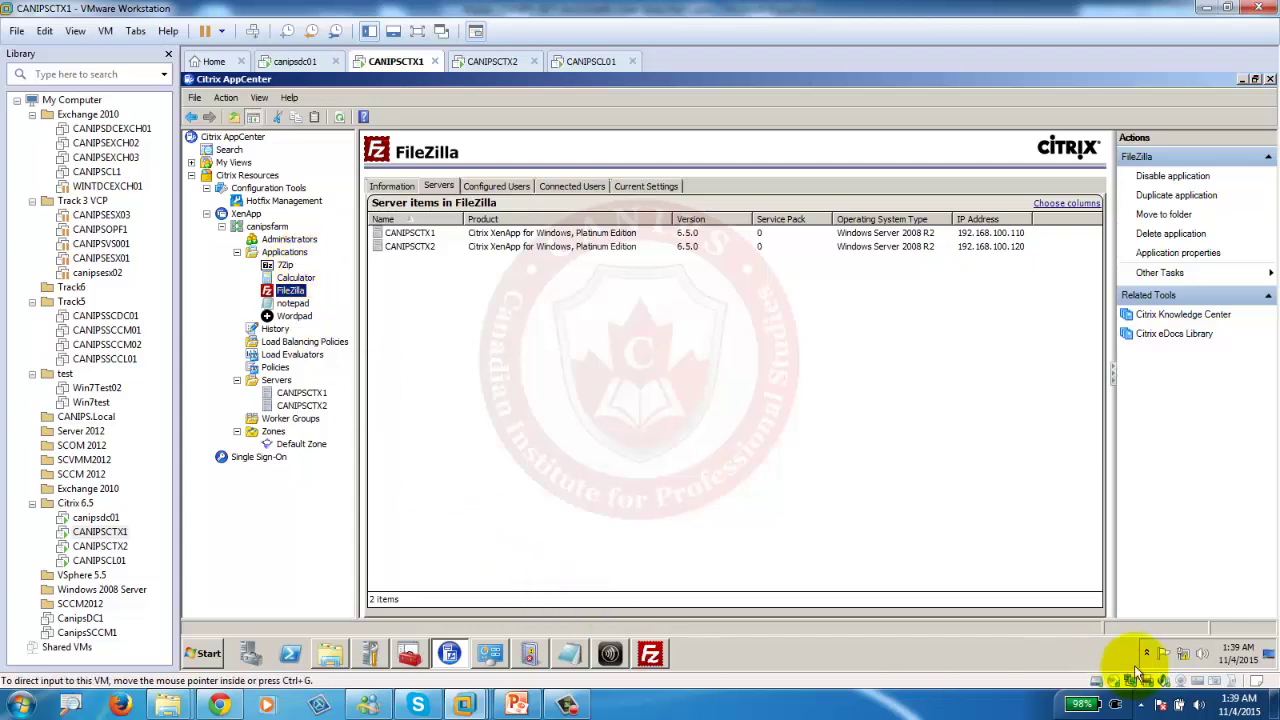
# Show CANIPSCTX1's desktop and open the Citrix Receiver tray icon's menu.
pyautogui.click(1268, 654)
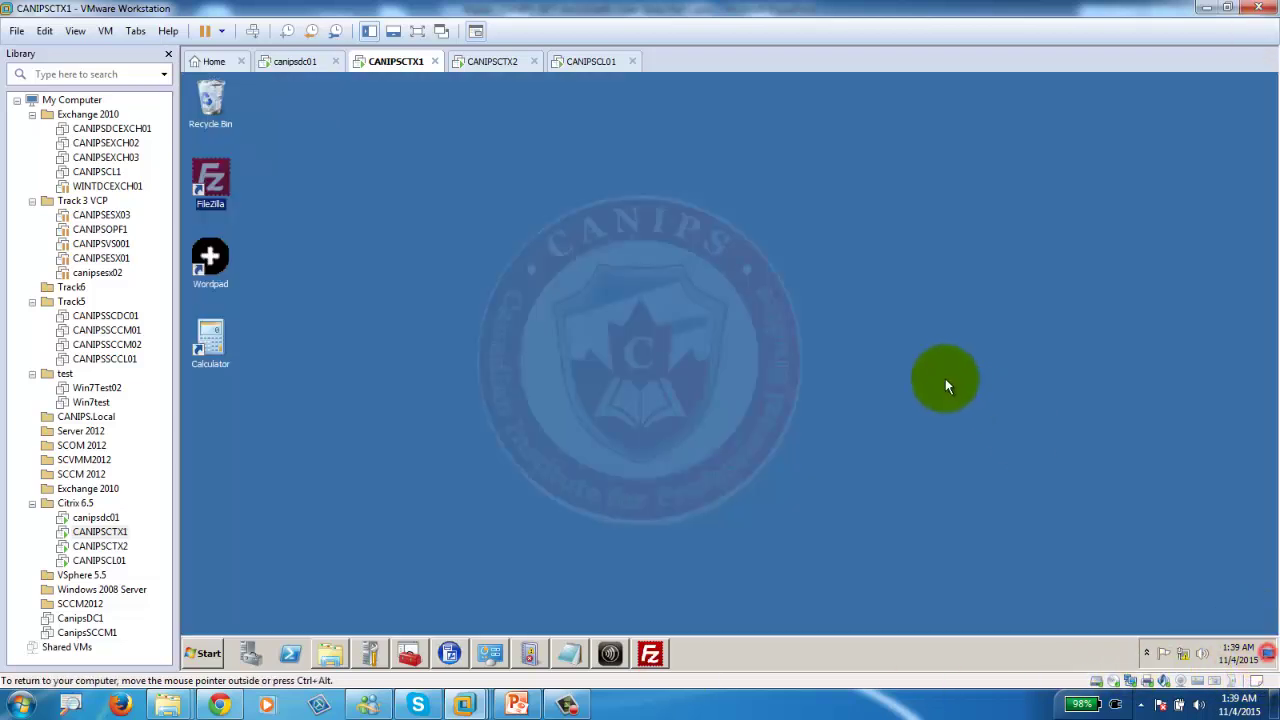
pyautogui.click(1270, 660)
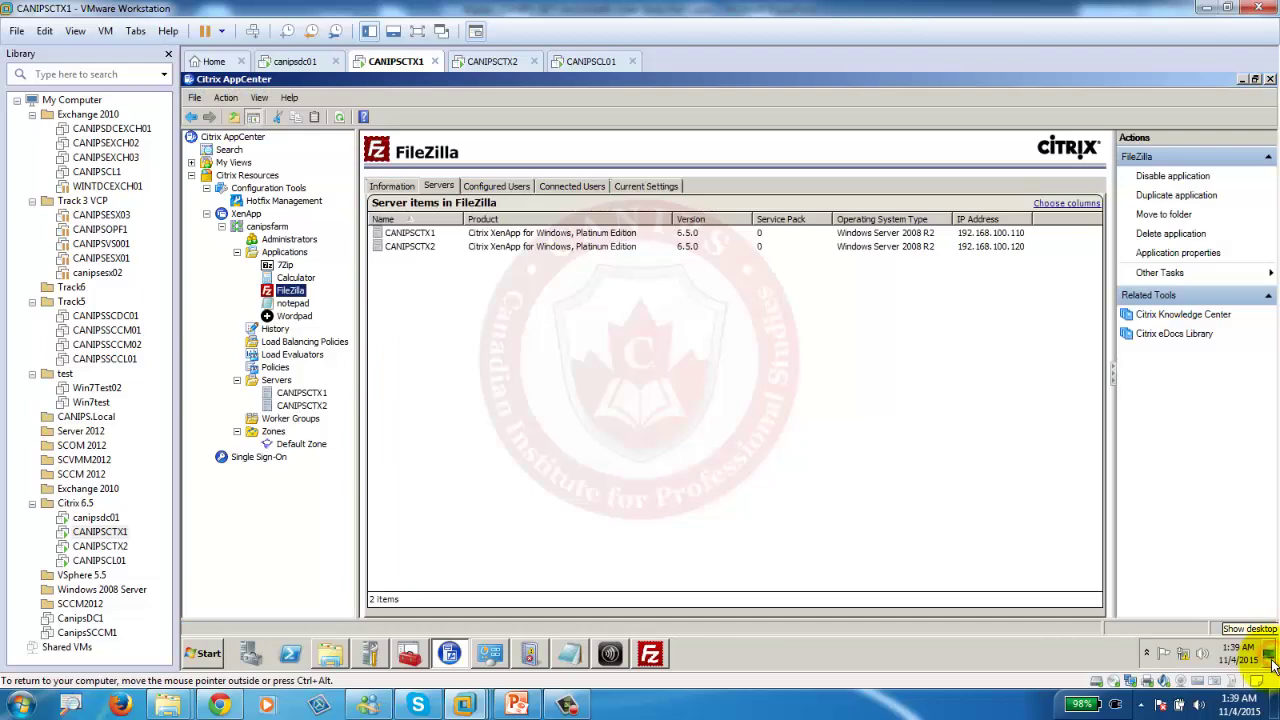
pyautogui.click(1270, 660)
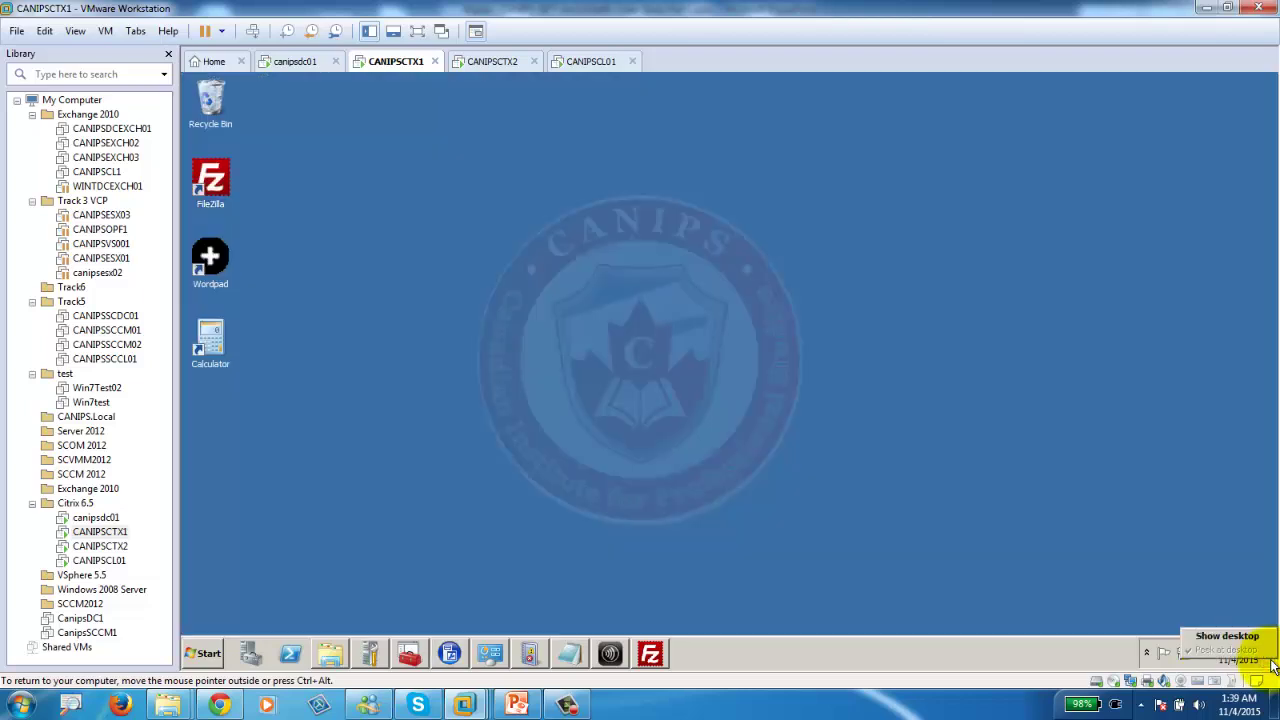
pyautogui.click(1147, 654)
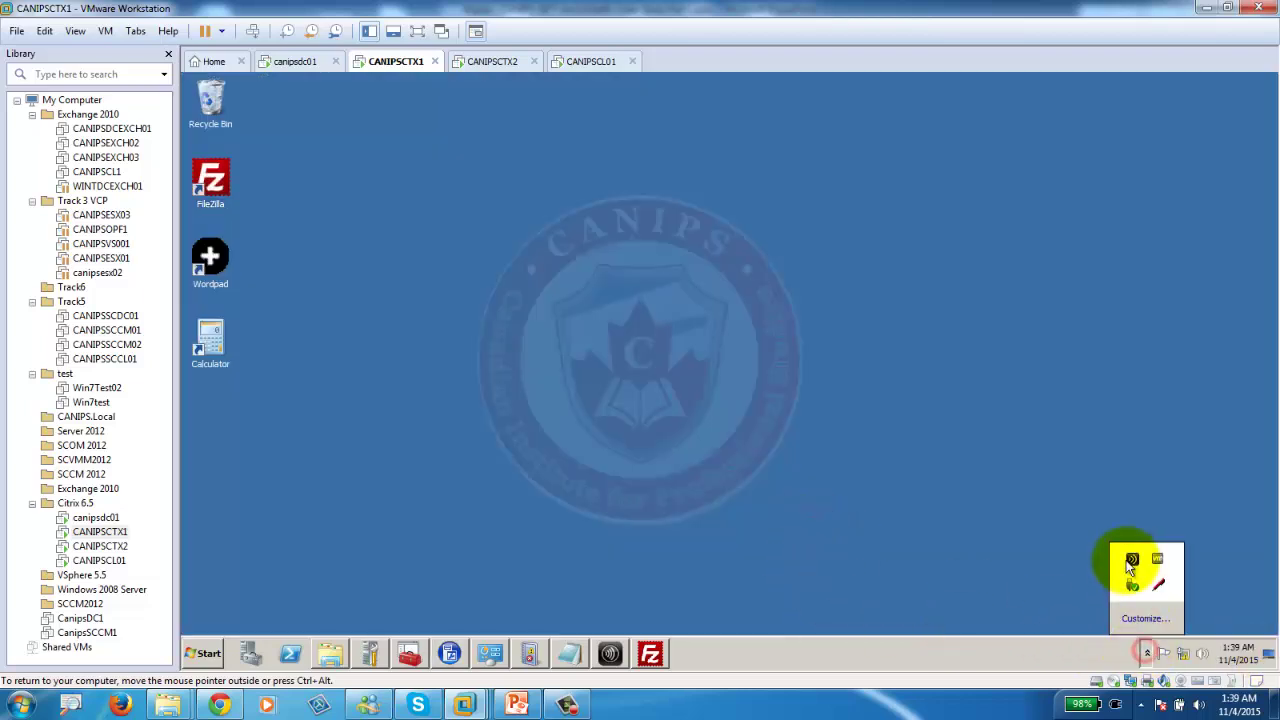
pyautogui.rightClick(1174, 661)
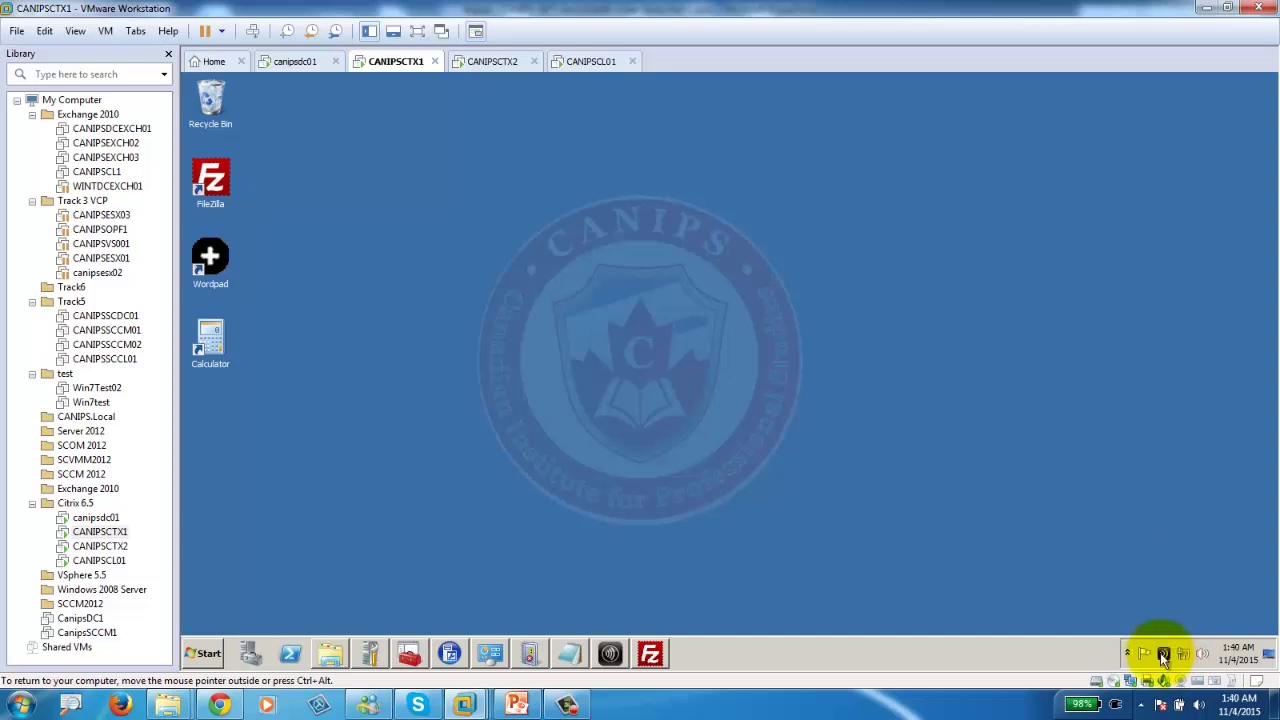
pyautogui.moveTo(1204, 589)
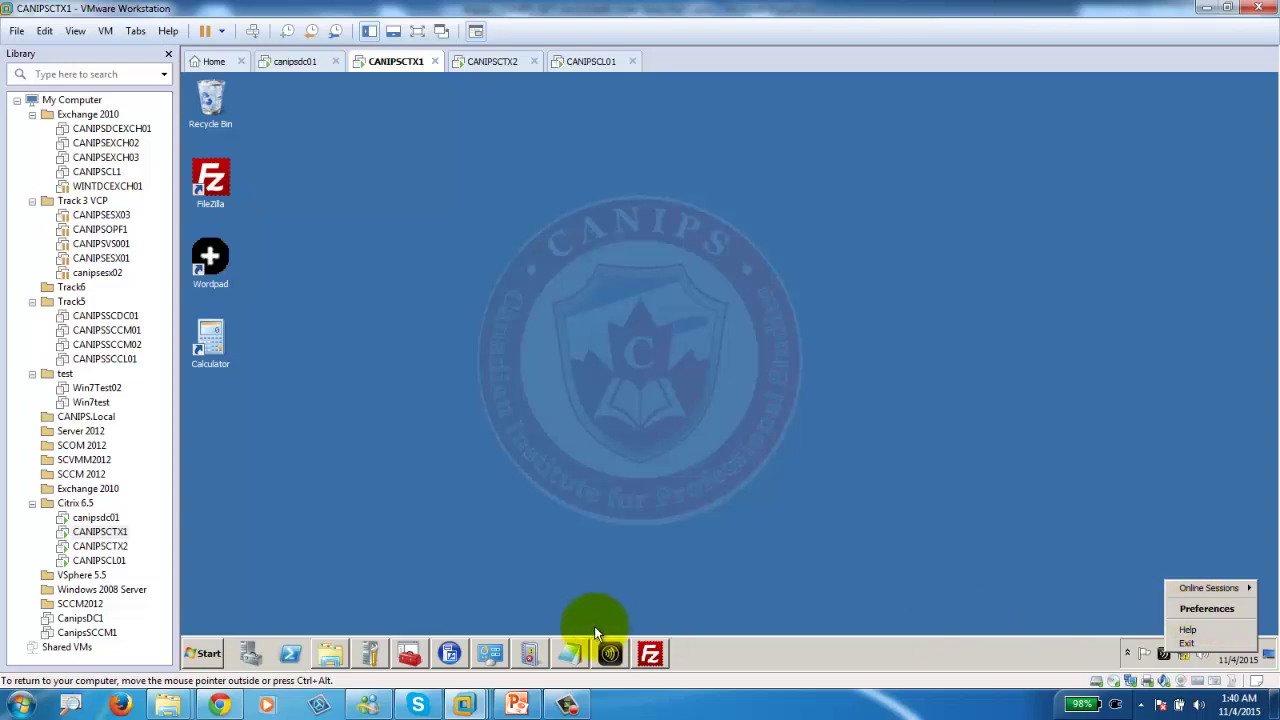
# Refresh the Online Plug-in's applications in Receiver preferences and launch the new 7zip shortcut.
pyautogui.click(616, 658)
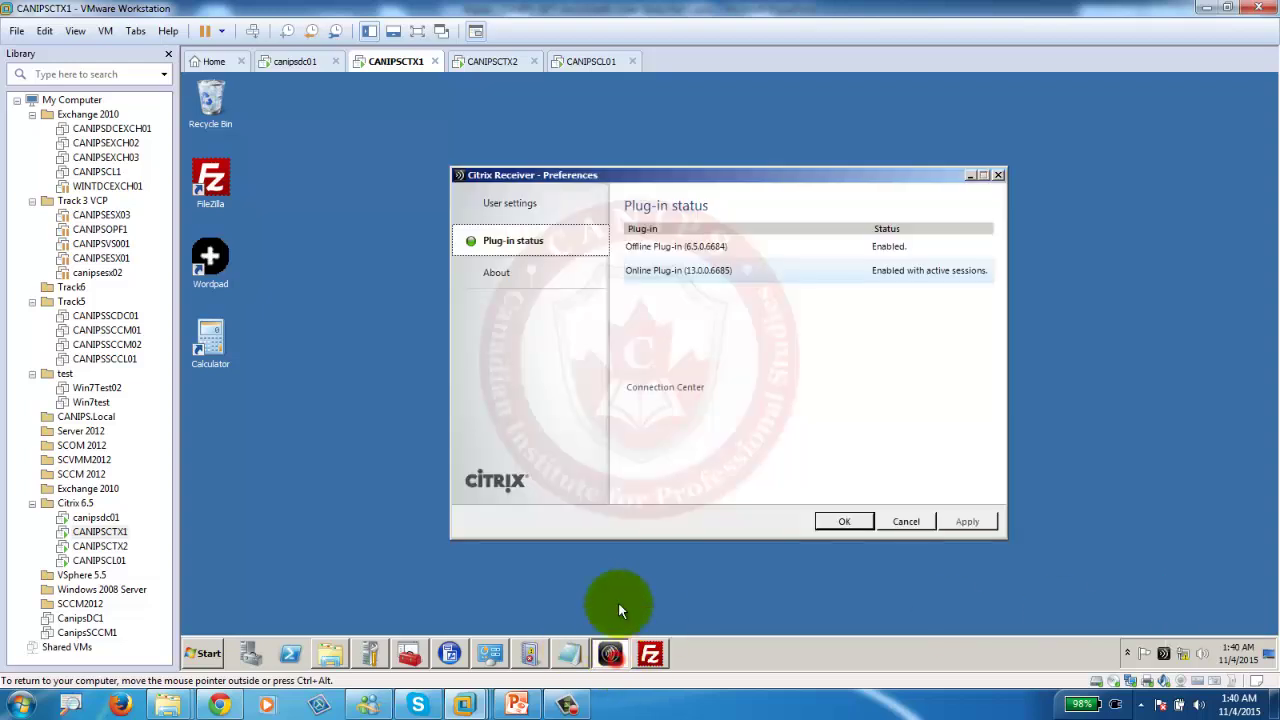
pyautogui.rightClick(712, 268)
pyautogui.click(740, 277)
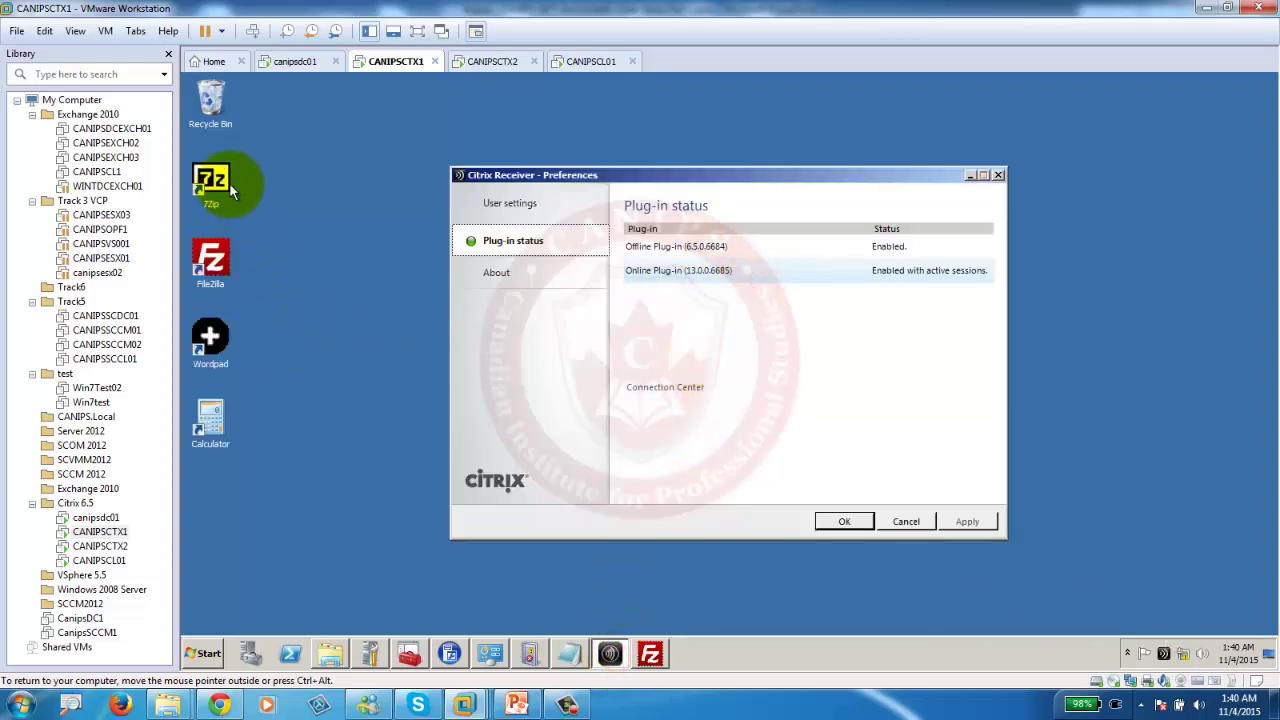
pyautogui.click(260, 212)
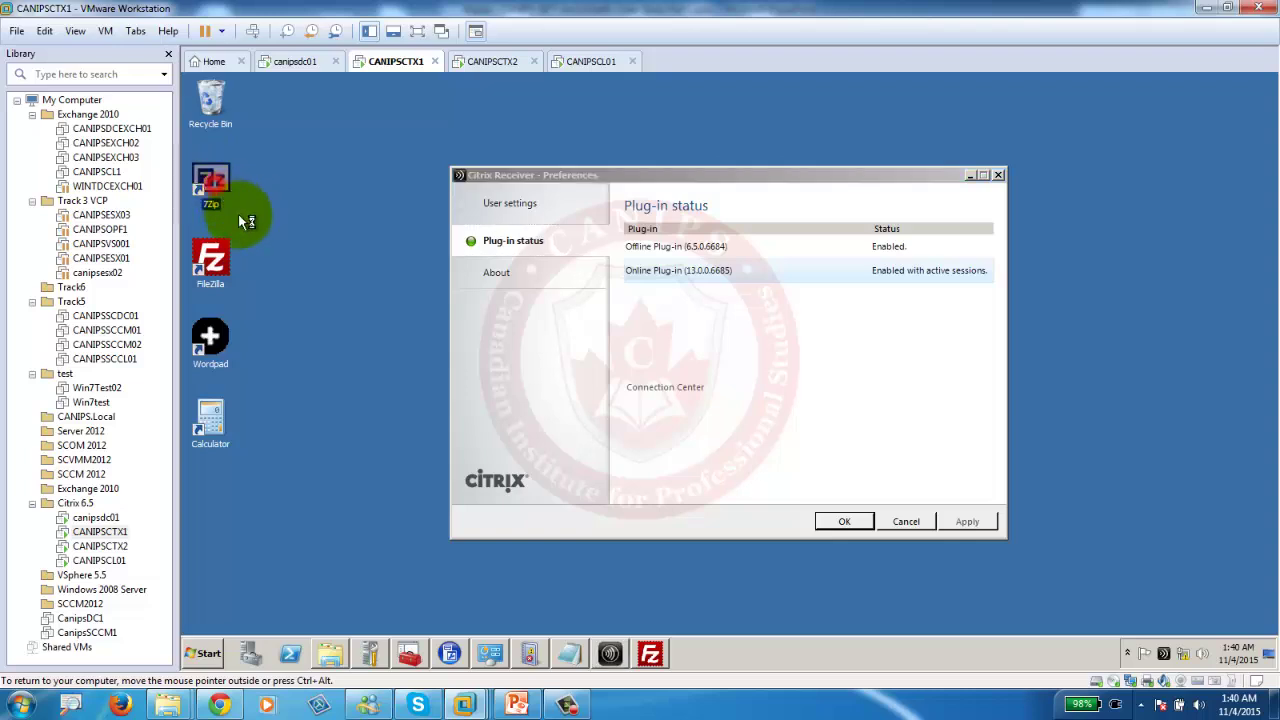
pyautogui.doubleClick(240, 216)
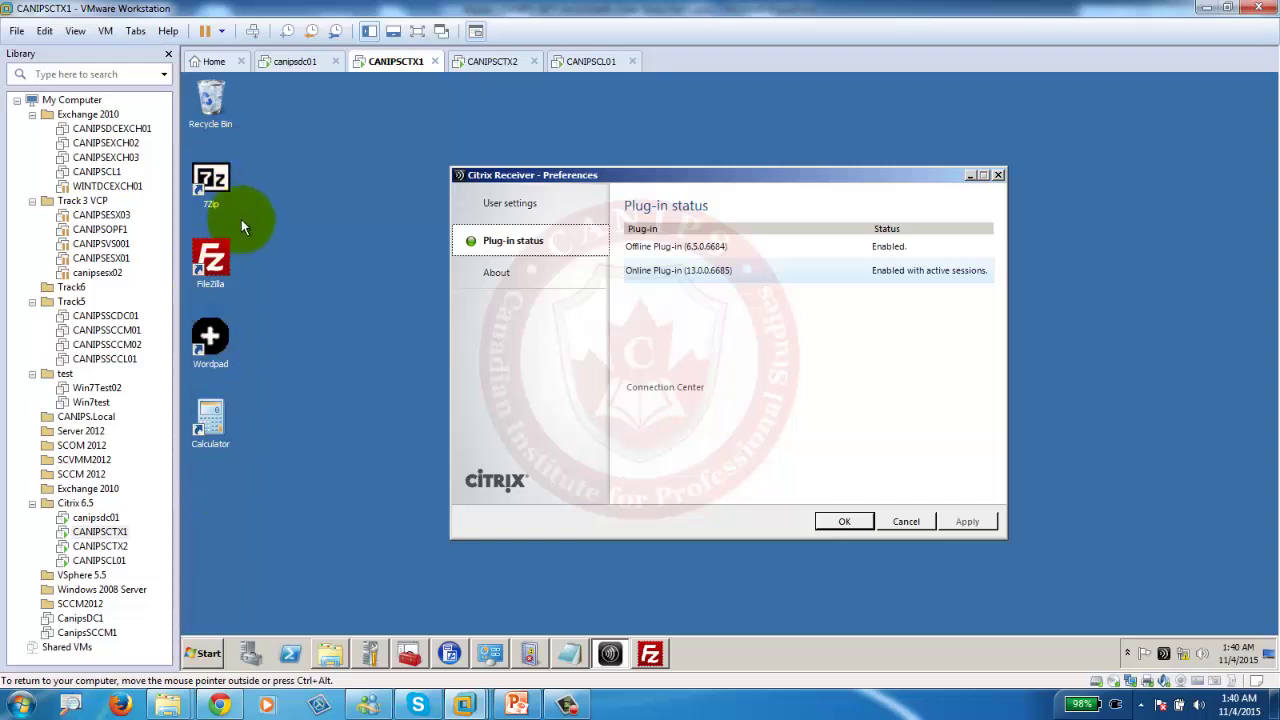
# Log the CANIPSCL01 client in as administrator and dismiss the Windows activation prompt.
pyautogui.click(494, 61)
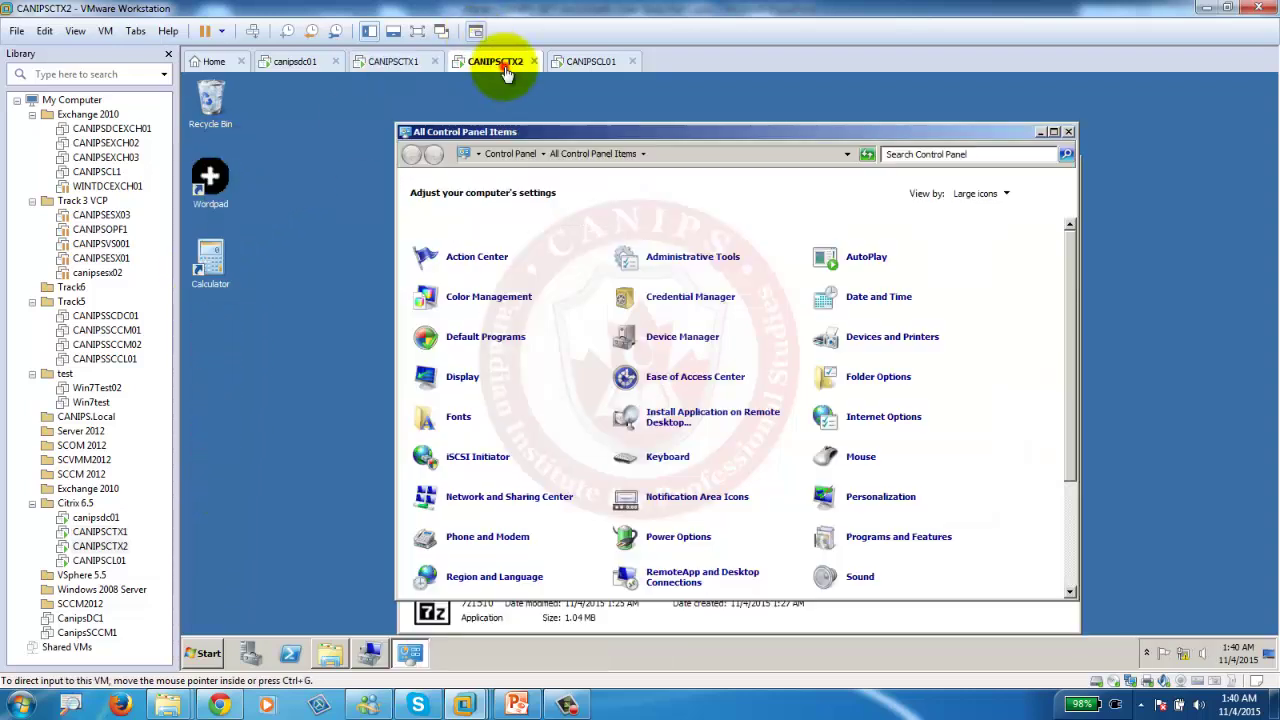
pyautogui.click(596, 61)
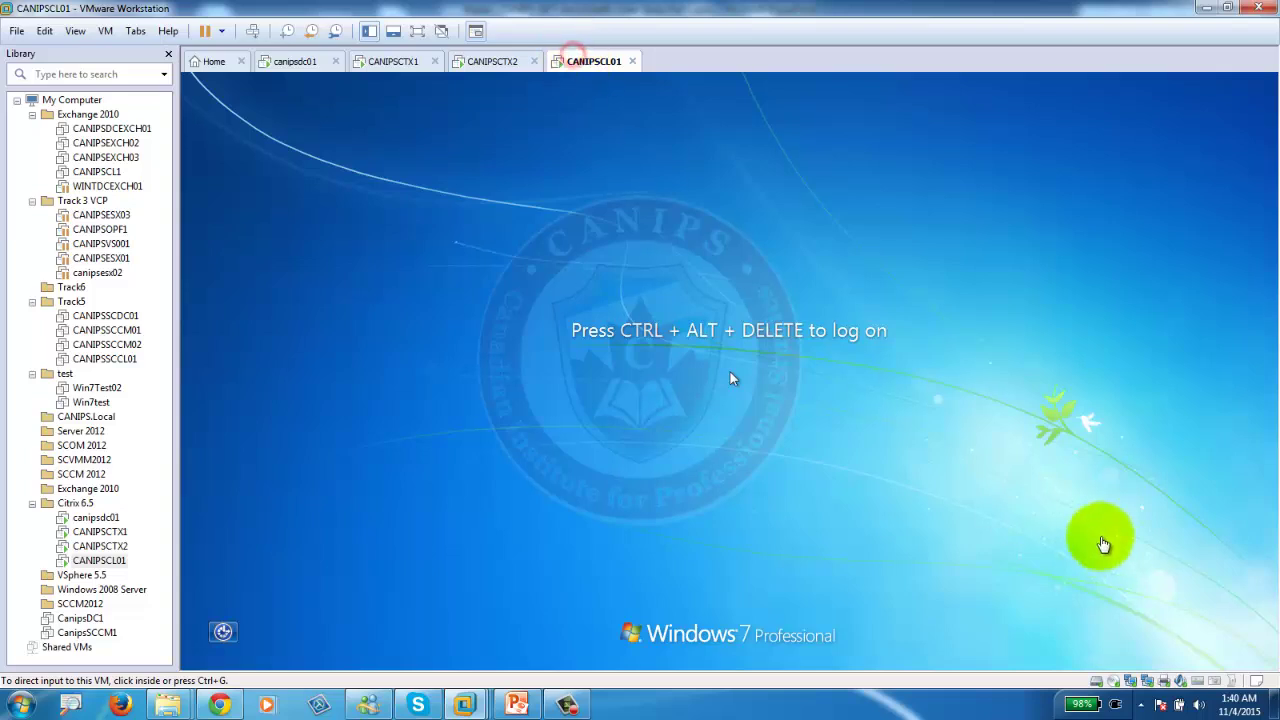
pyautogui.click(252, 31)
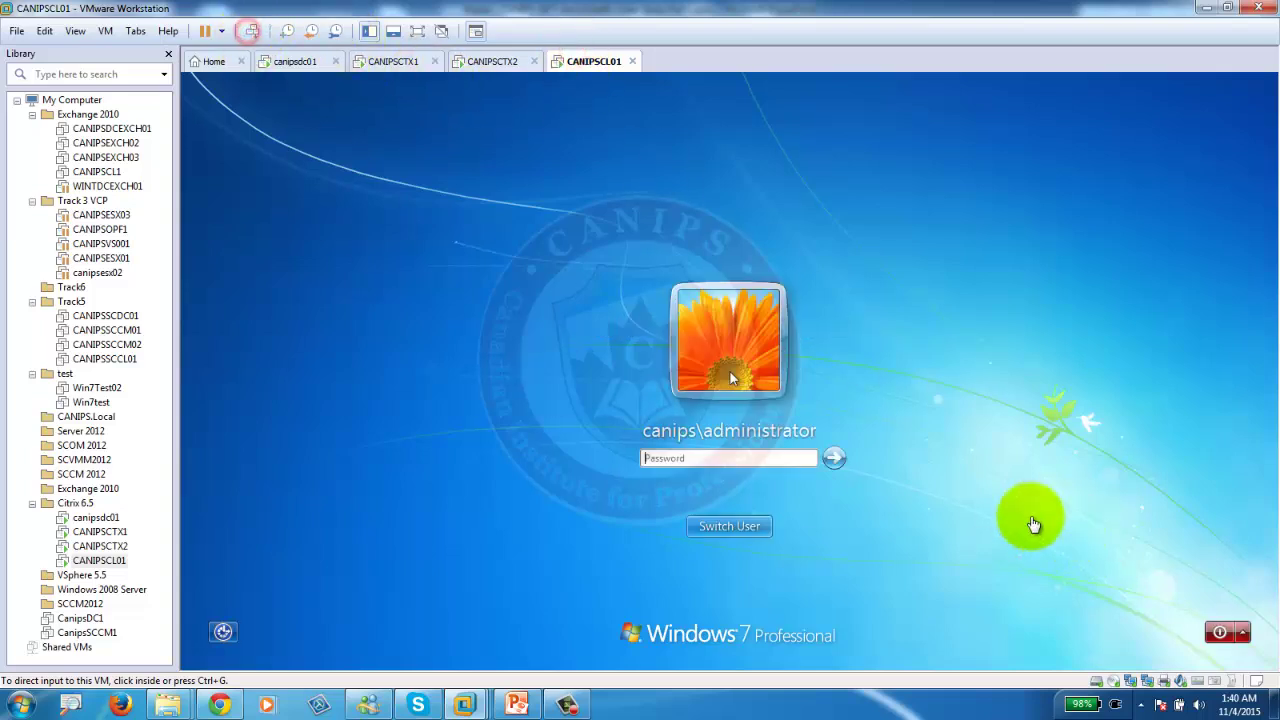
pyautogui.click(679, 458)
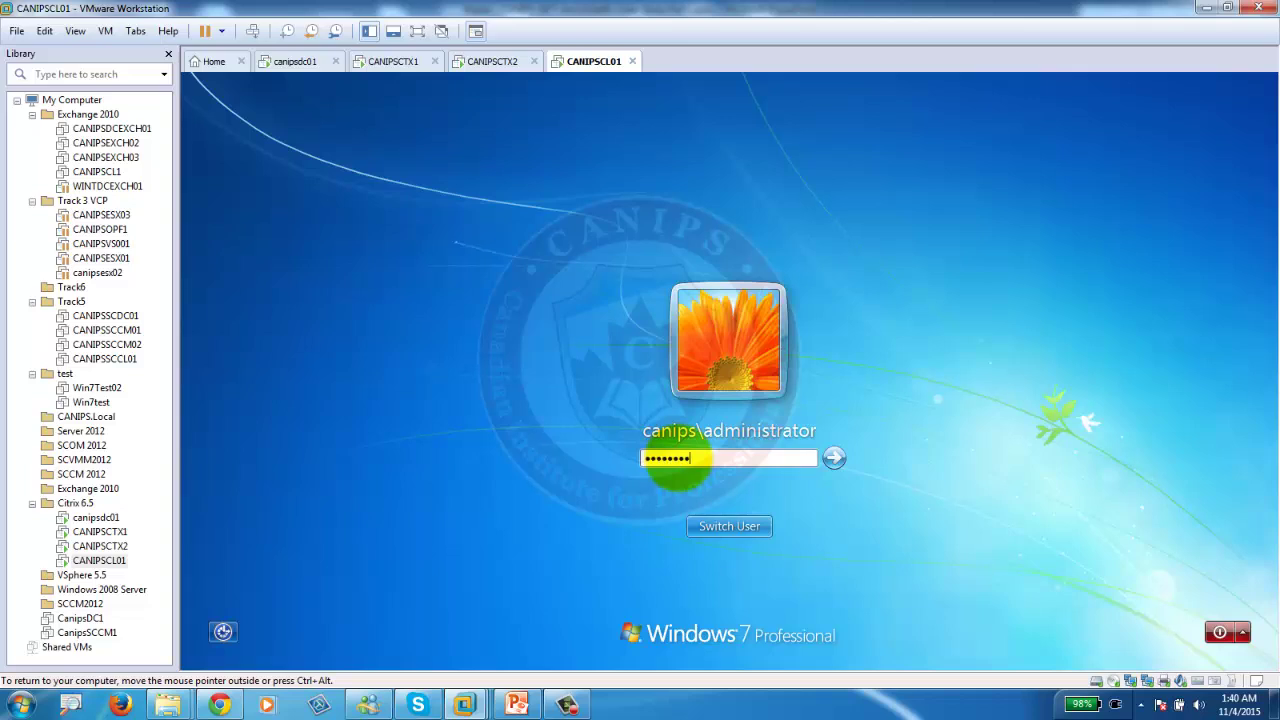
pyautogui.press('Return')
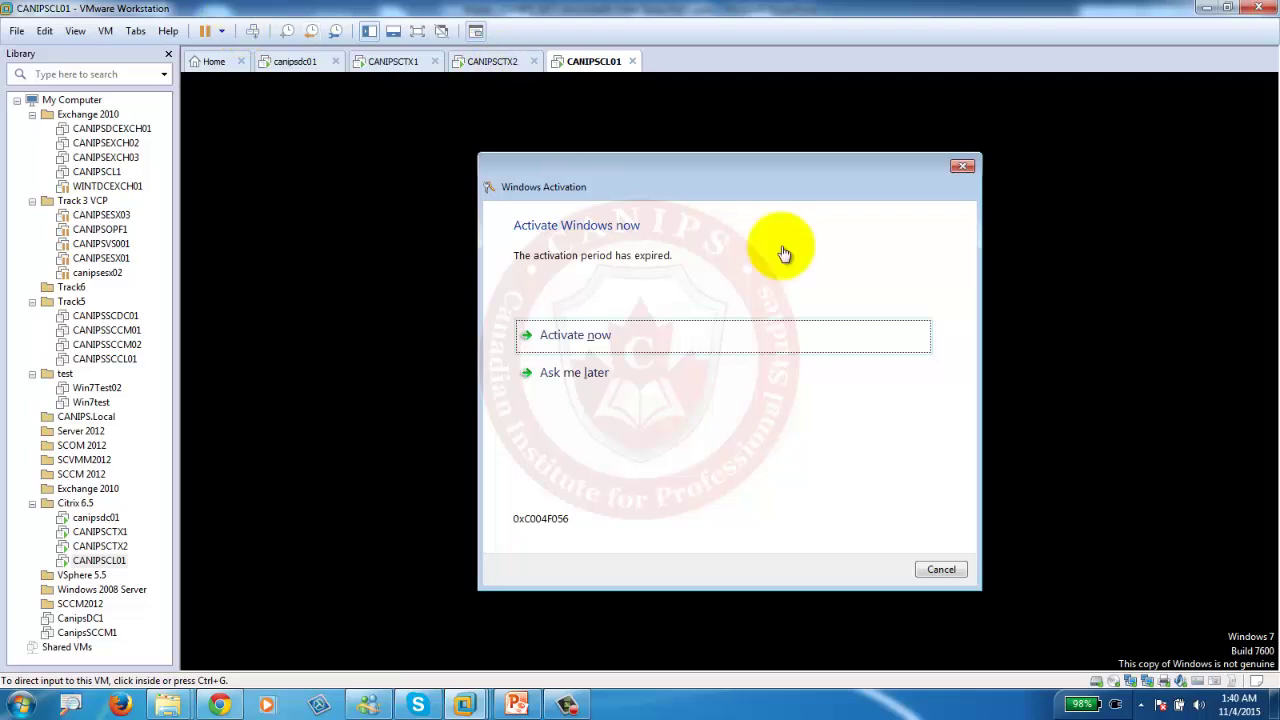
pyautogui.click(962, 166)
# On CANIPSCTX2, pin the Citrix Receiver tray icon and refresh the published applications.
pyautogui.click(480, 62)
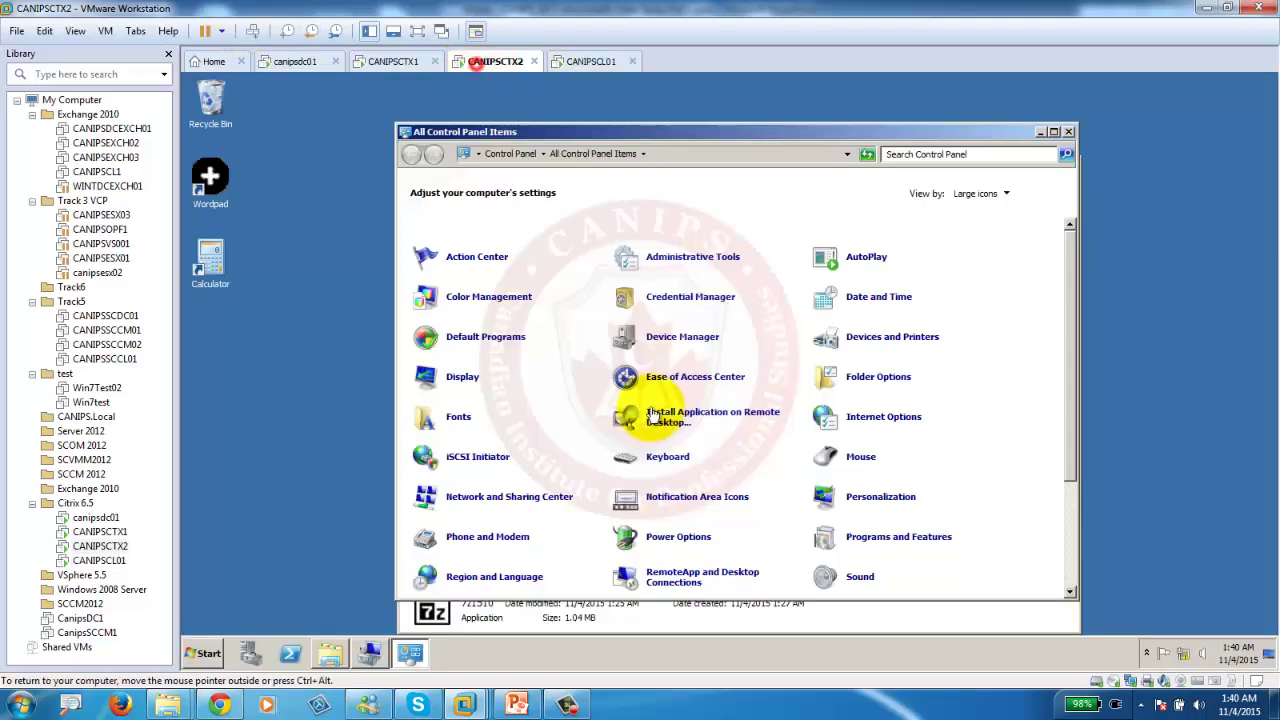
pyautogui.click(1147, 655)
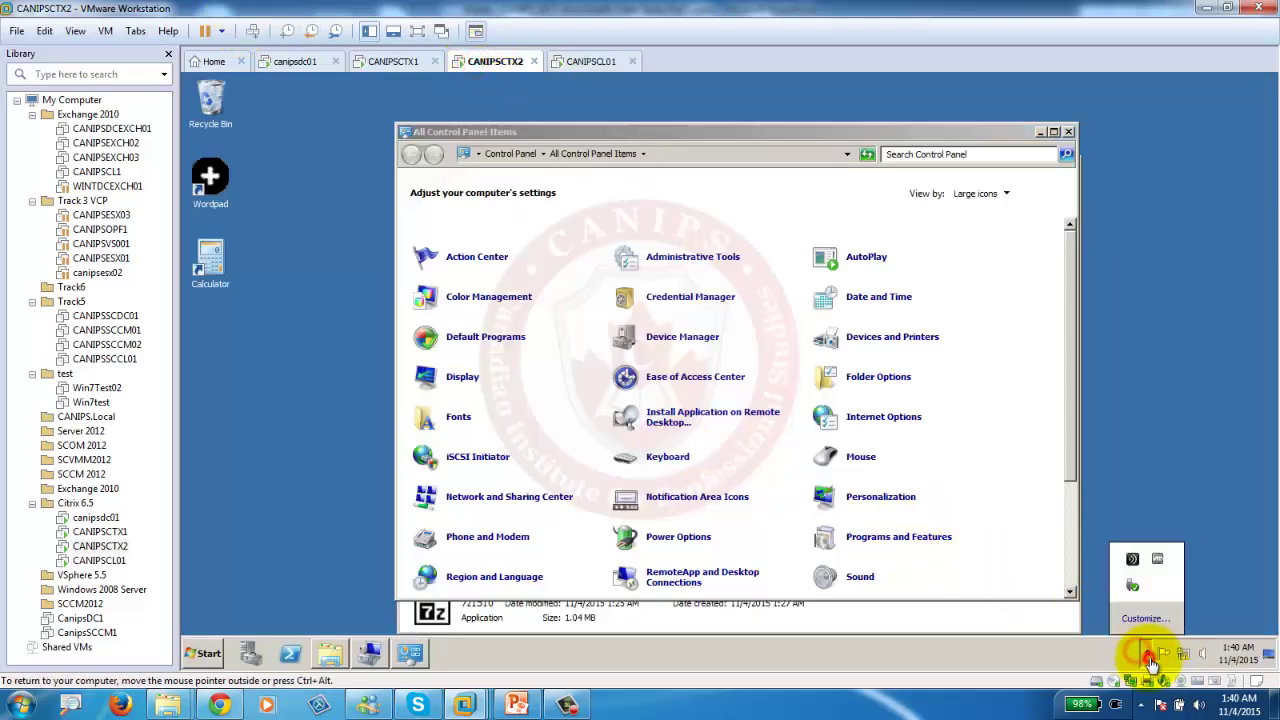
pyautogui.moveTo(1135, 565); pyautogui.dragTo(1164, 654)
pyautogui.rightClick(1164, 654)
pyautogui.moveTo(1200, 589)
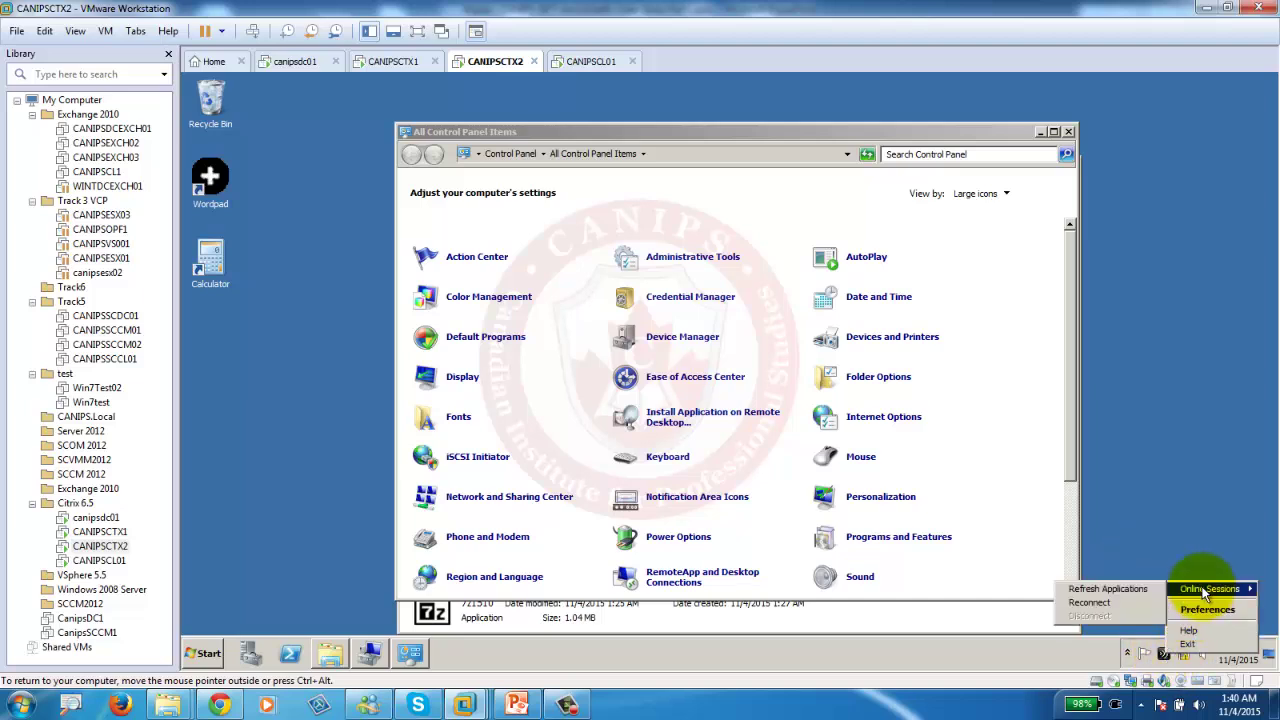
pyautogui.click(1110, 593)
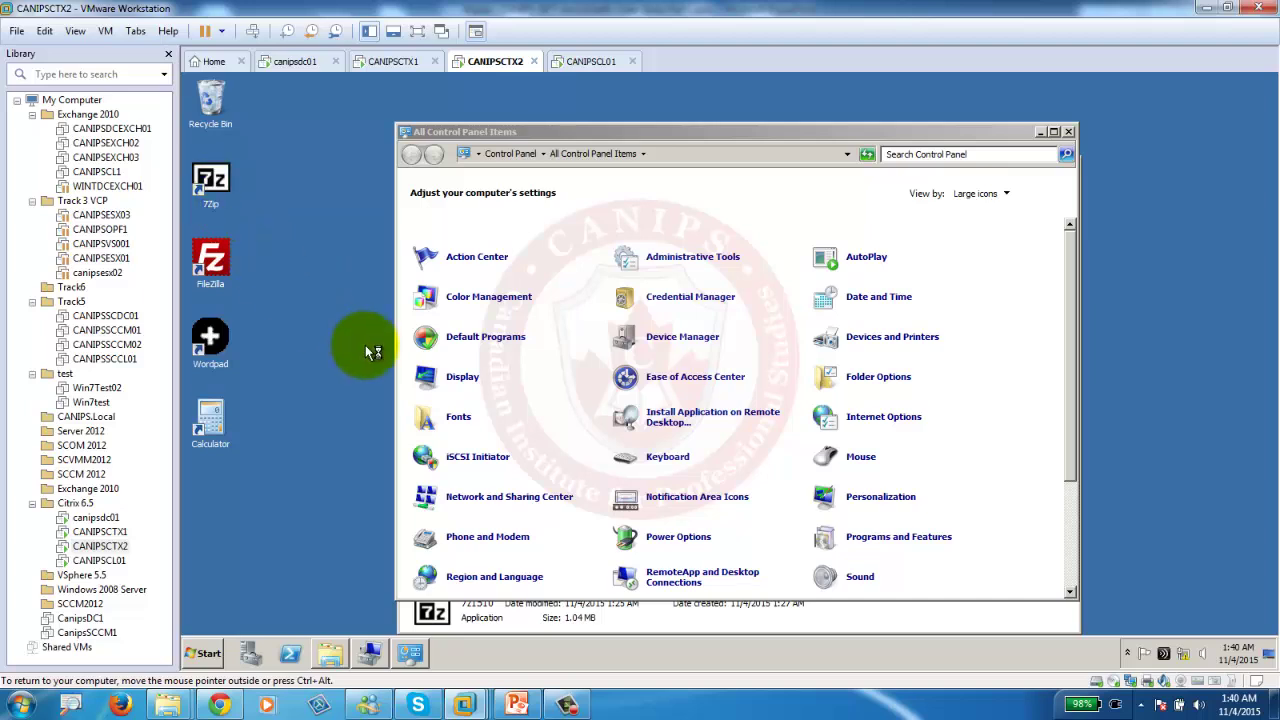
# Close the Control Panel and Software windows, the Citrix license warning and the Element not found error.
pyautogui.click(857, 427)
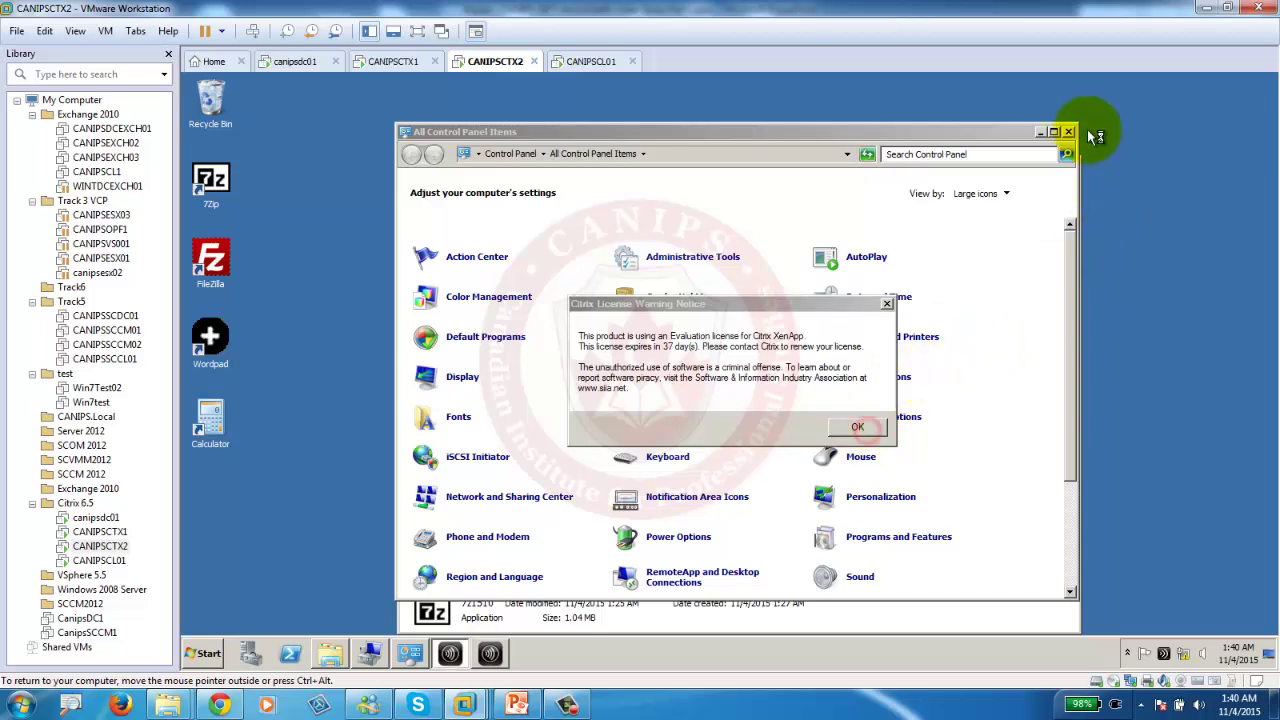
pyautogui.click(1067, 132)
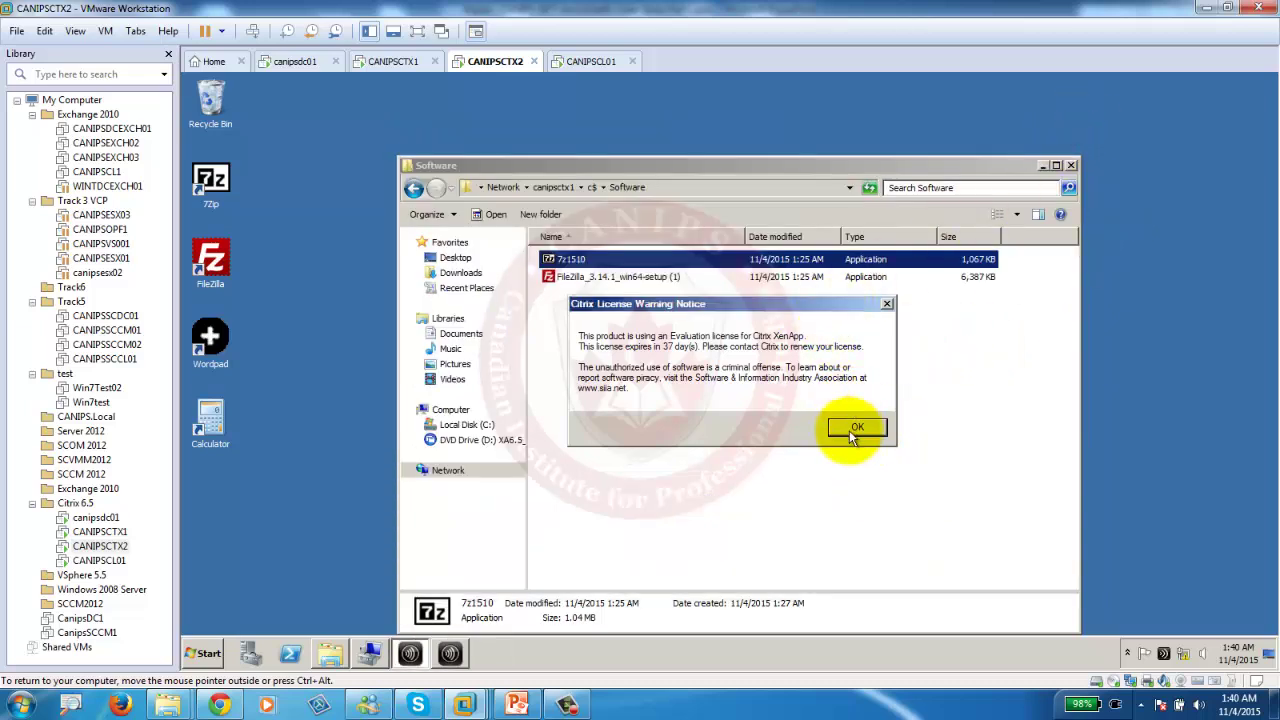
pyautogui.click(857, 427)
pyautogui.click(1069, 165)
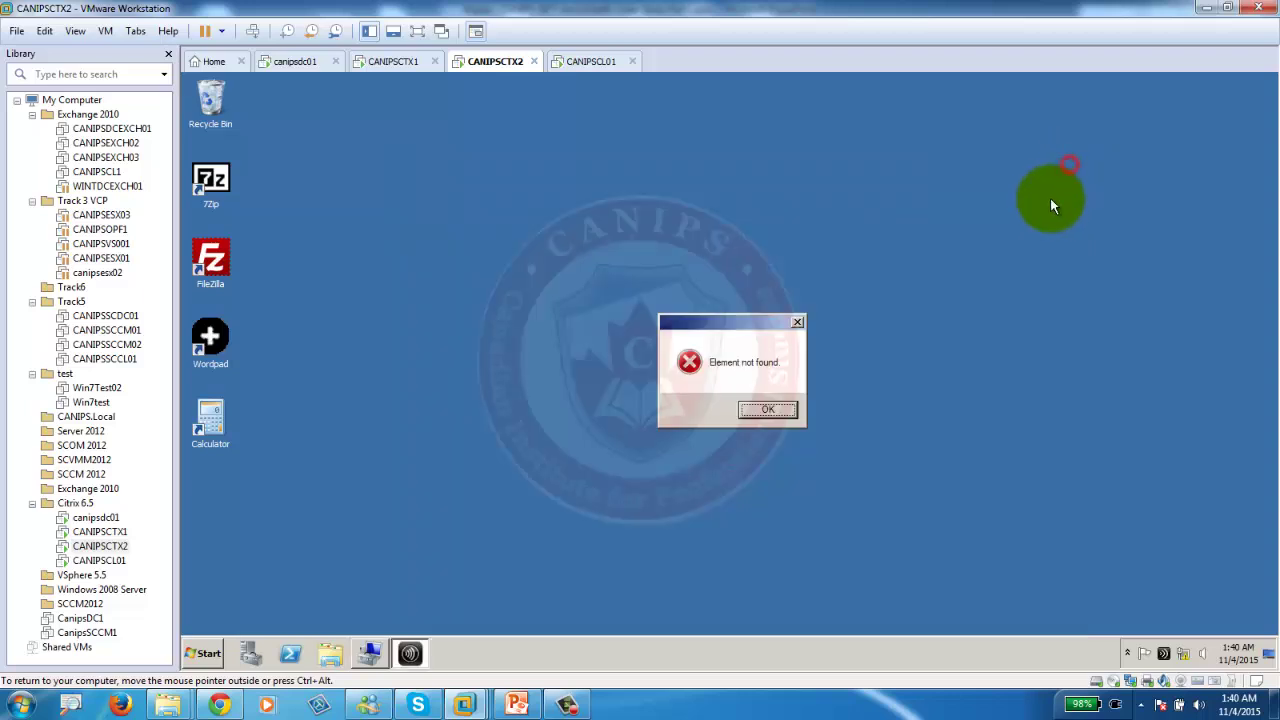
pyautogui.click(767, 410)
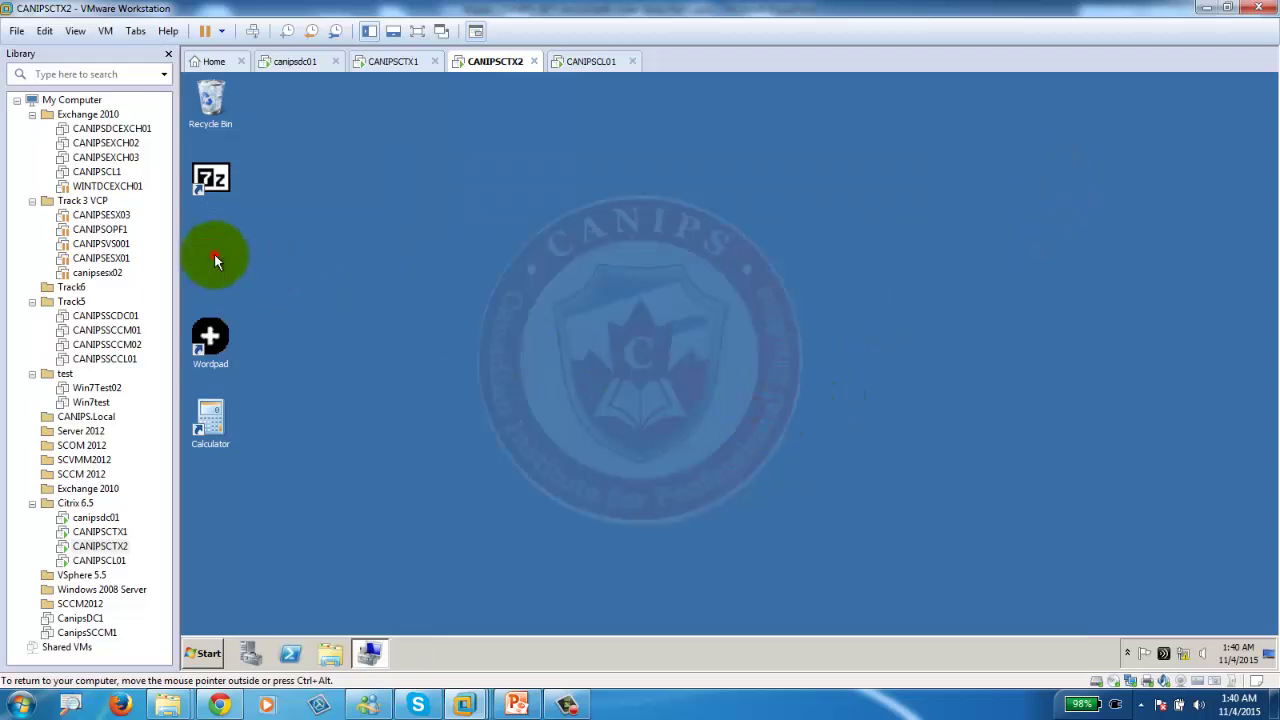
# Launch the published FileZilla, clear its license warning and network error, then select 7Zip.
pyautogui.doubleClick(213, 260)
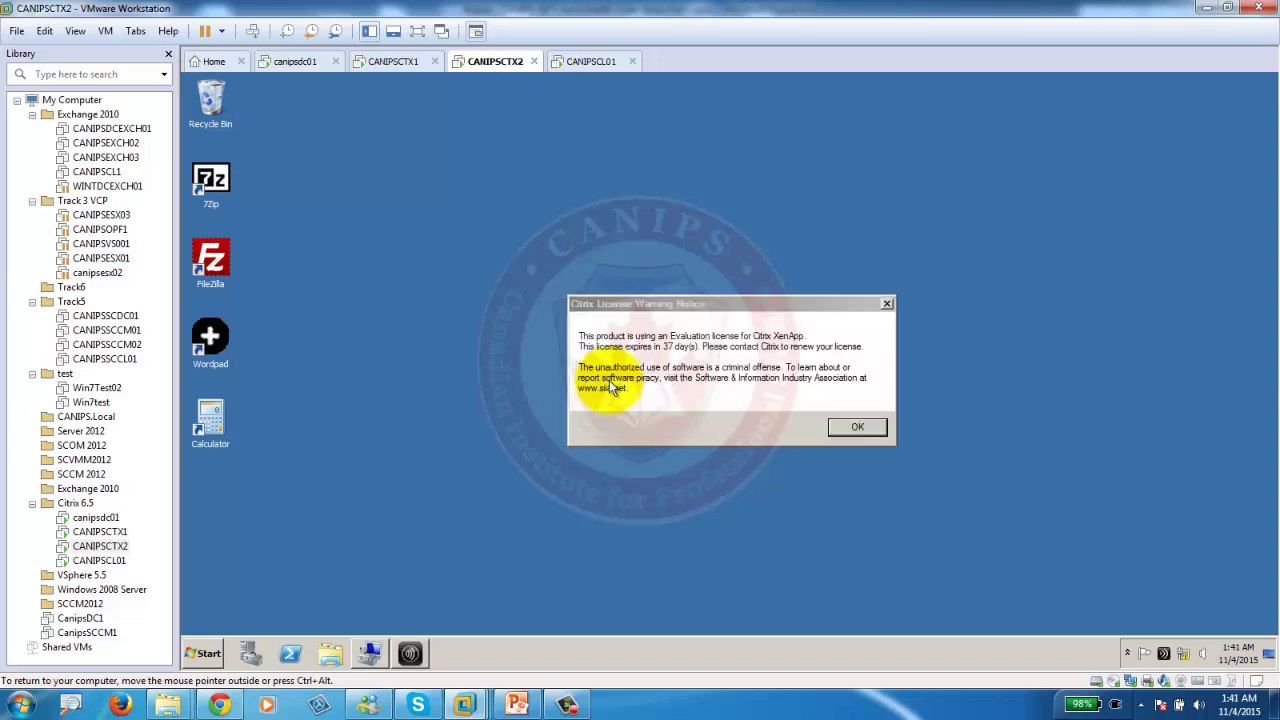
pyautogui.click(845, 428)
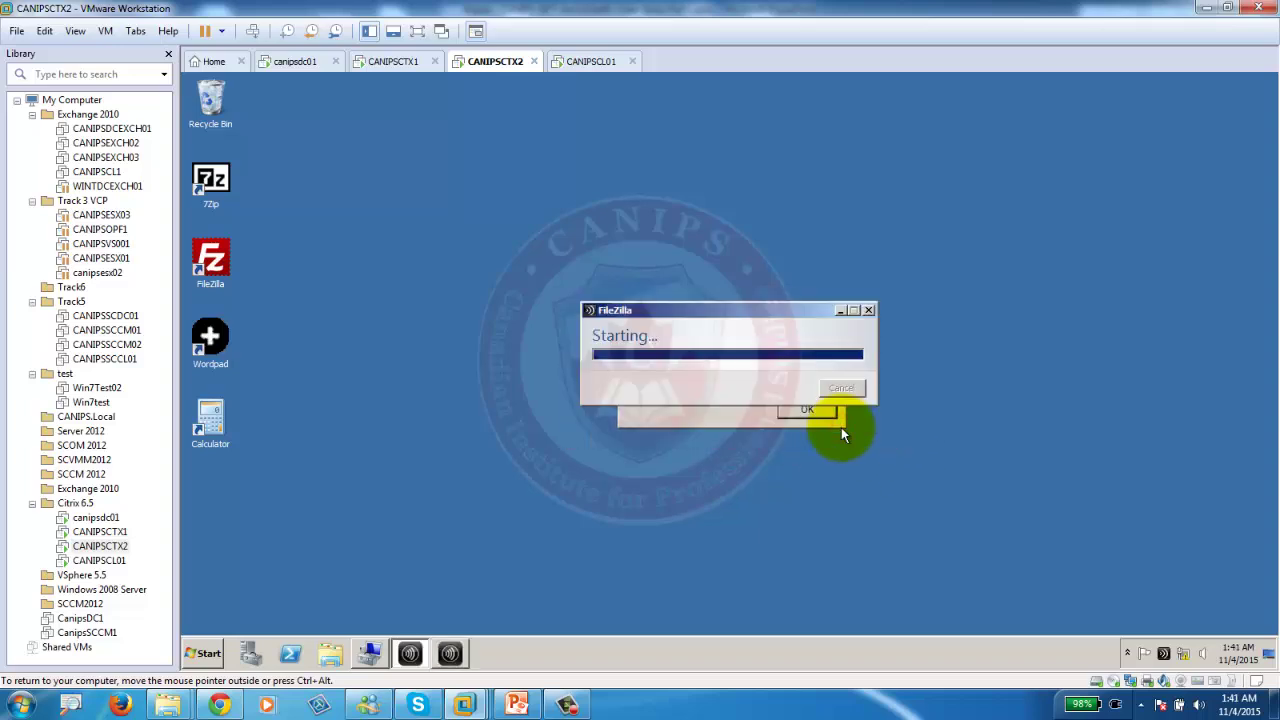
pyautogui.click(804, 413)
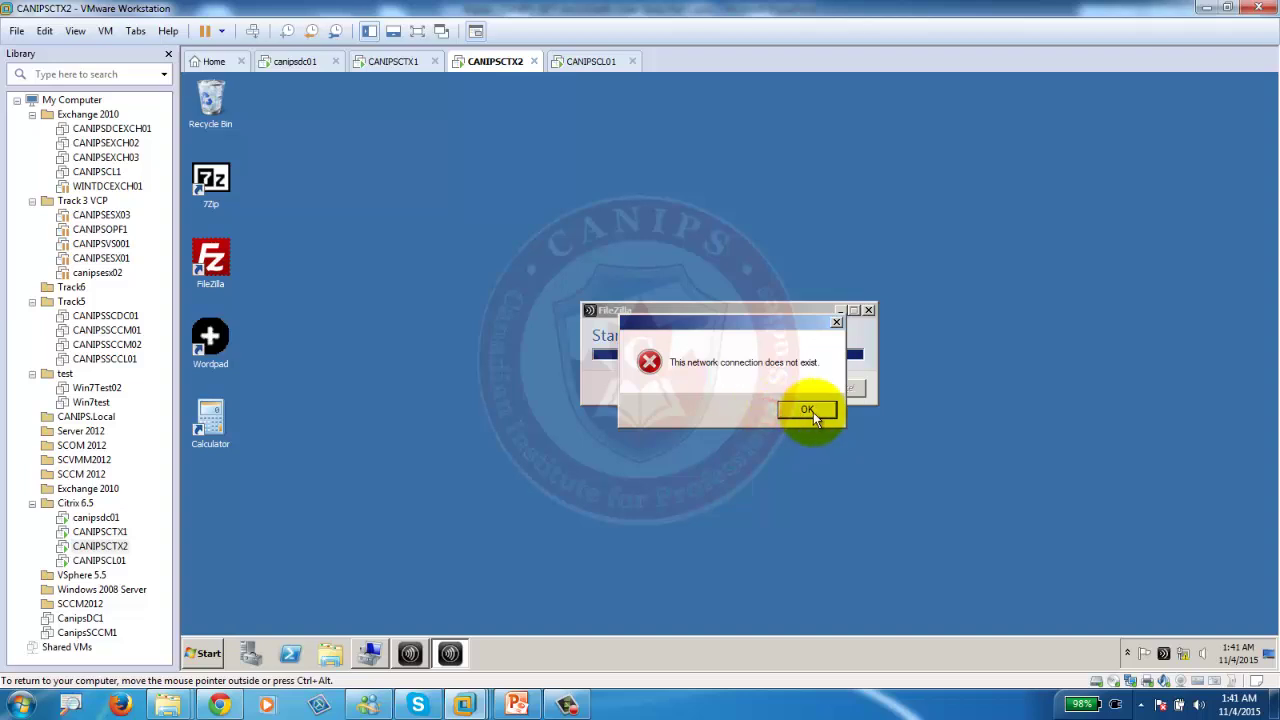
pyautogui.click(813, 412)
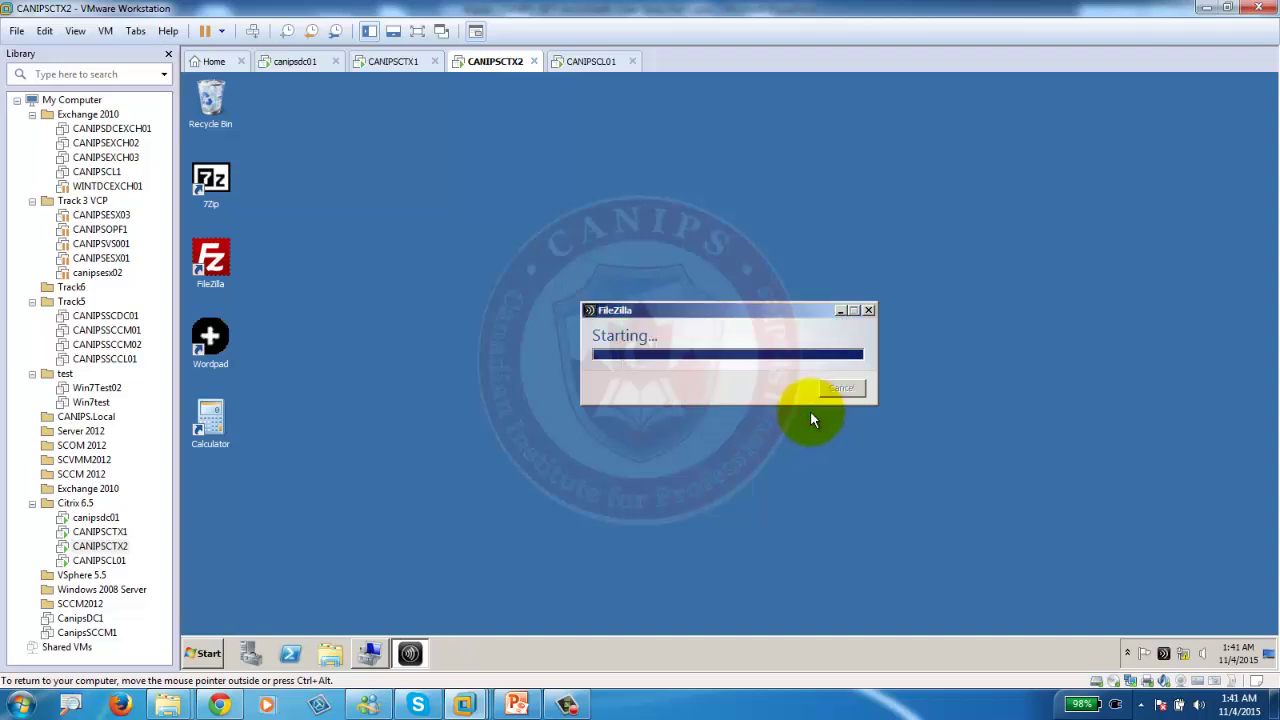
pyautogui.click(211, 186)
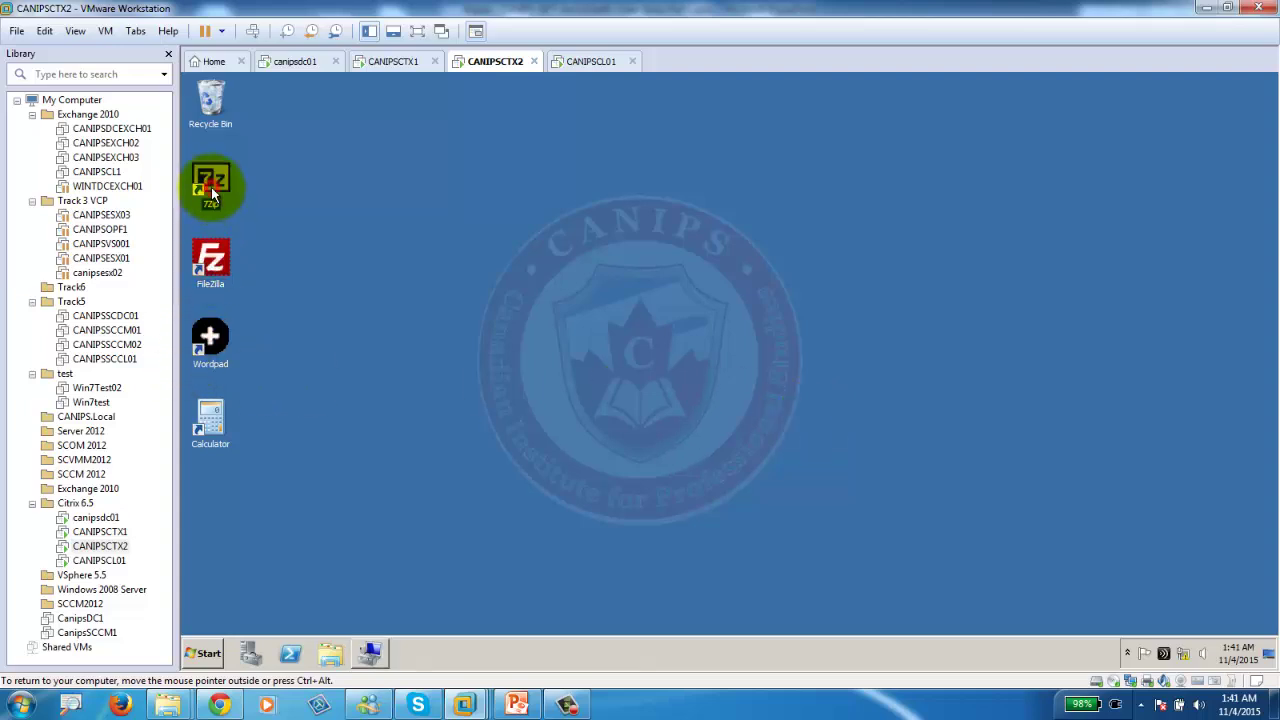
# Look at the CANIPSCL01 client, then choose Restart from CANIPSCTX2's Start menu.
pyautogui.click(606, 62)
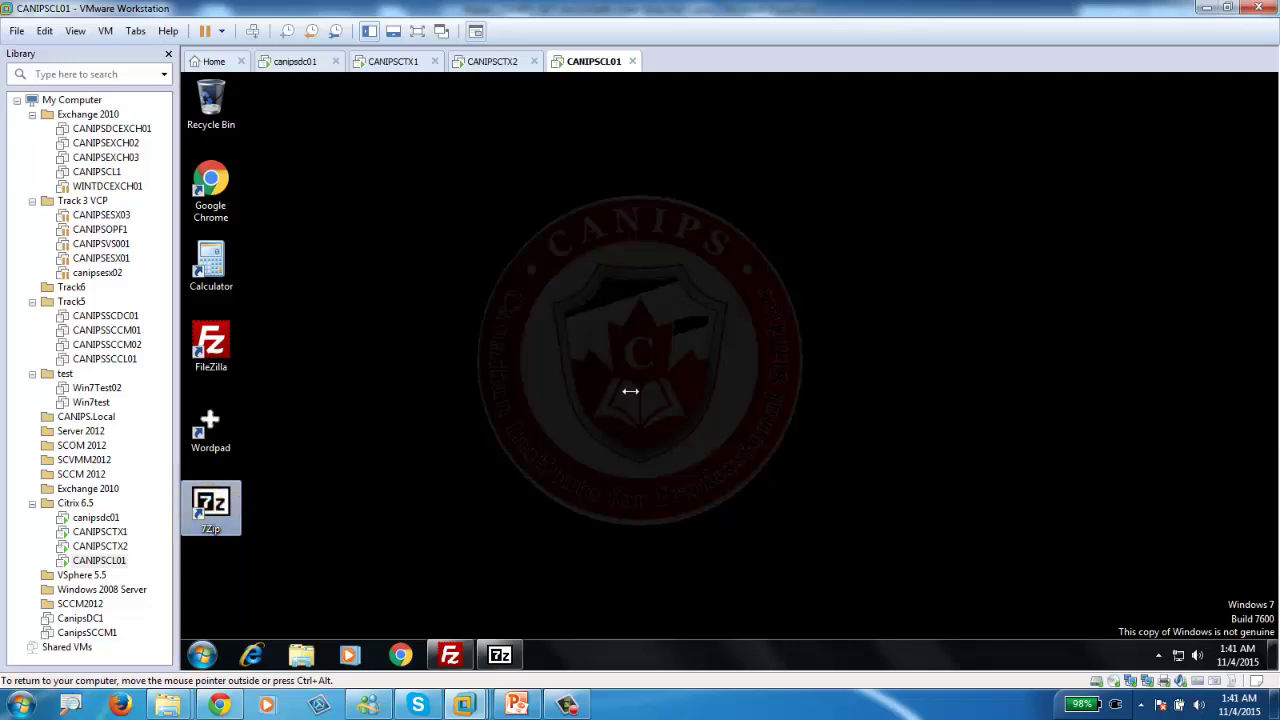
pyautogui.click(595, 63)
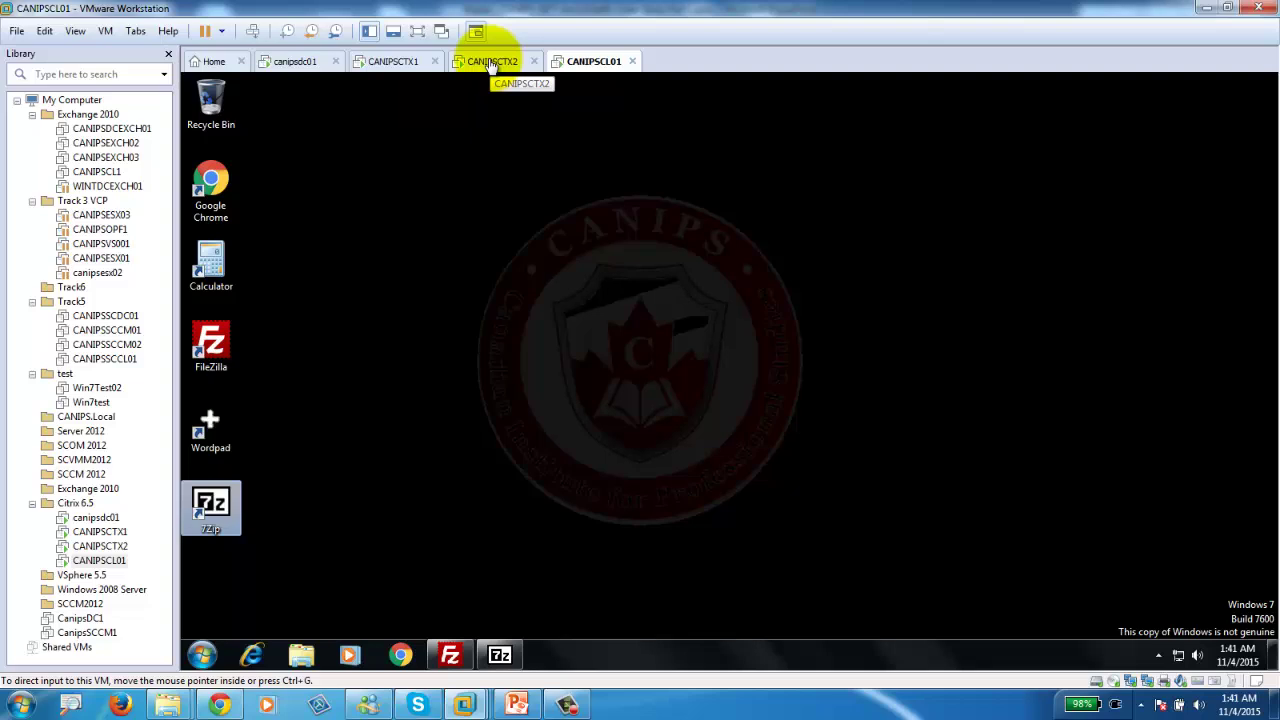
pyautogui.click(490, 63)
pyautogui.click(205, 653)
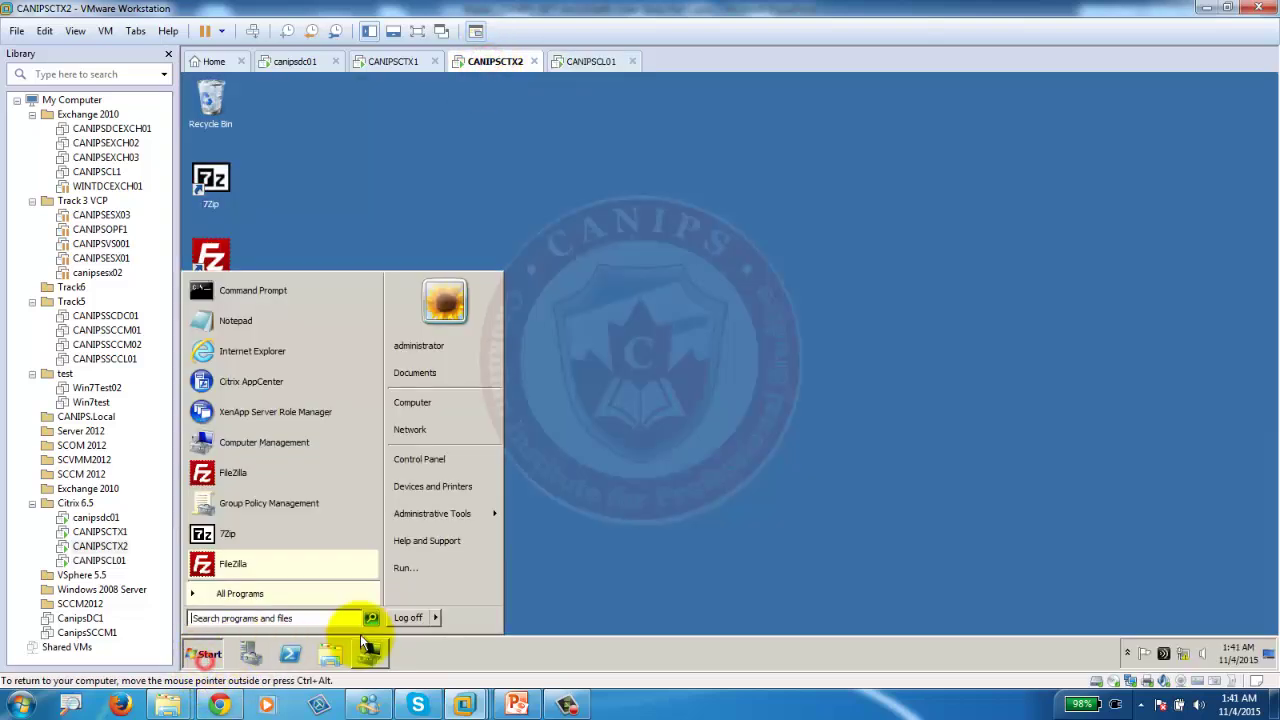
pyautogui.moveTo(432, 620)
pyautogui.click(476, 596)
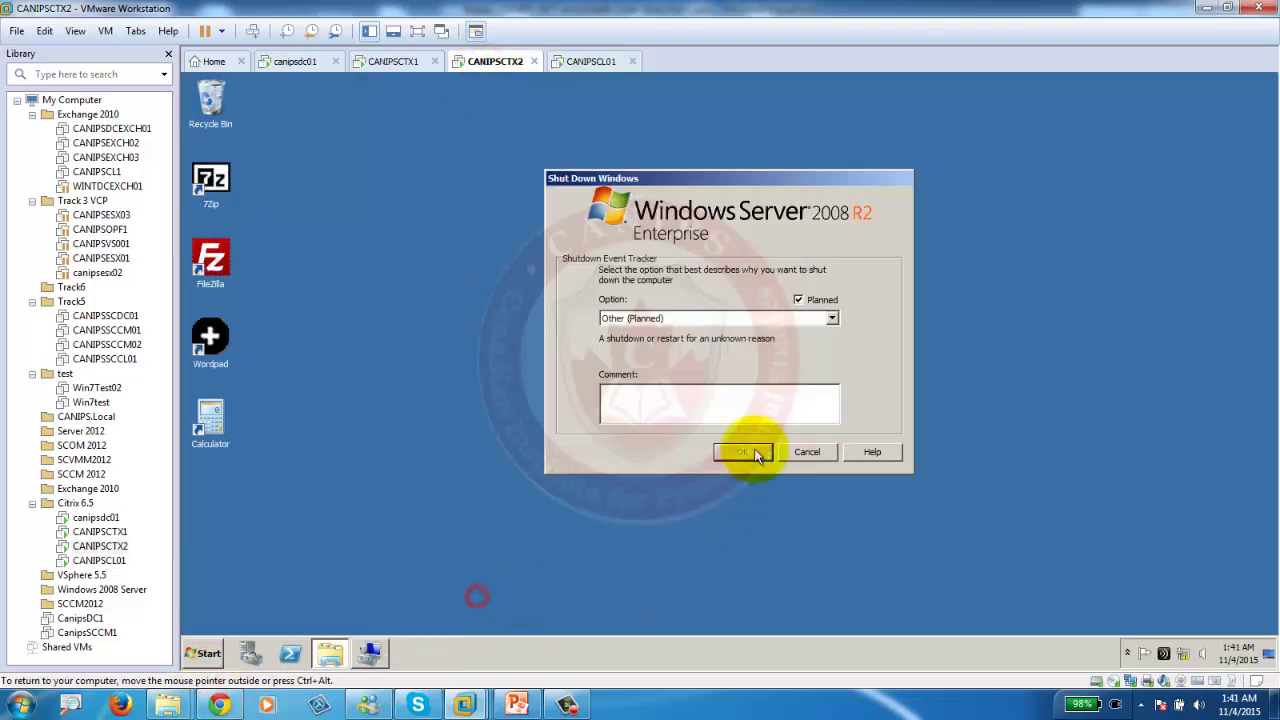
# Restart CANIPSCTX2 with reason Application: Maintenance (Planned) and return to CANIPSCL01.
pyautogui.click(640, 318)
pyautogui.click(677, 380)
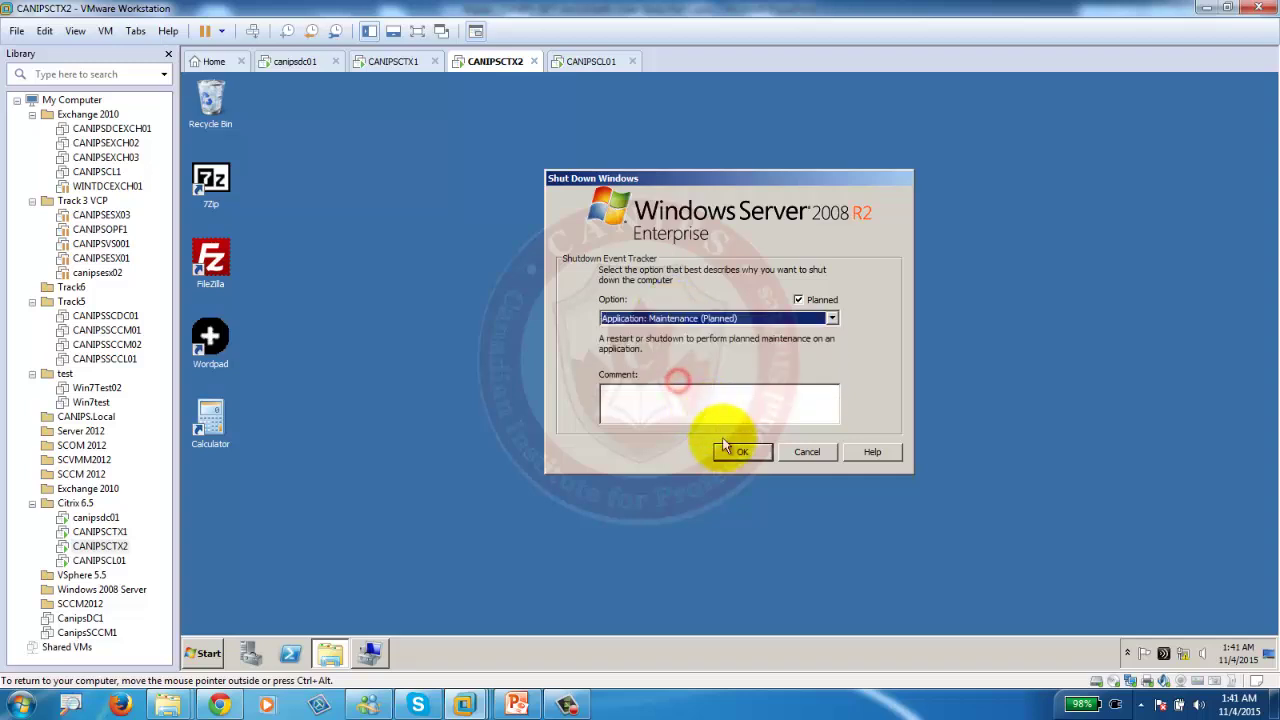
pyautogui.click(726, 448)
pyautogui.click(798, 418)
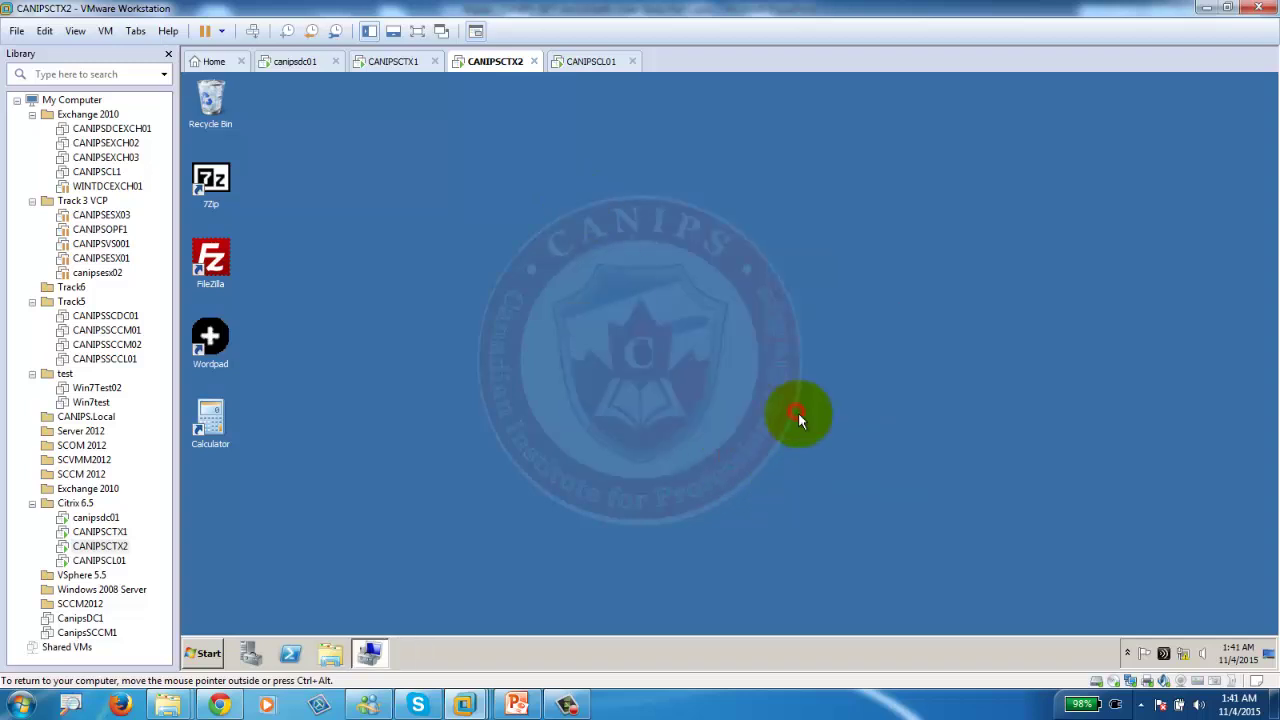
pyautogui.click(591, 61)
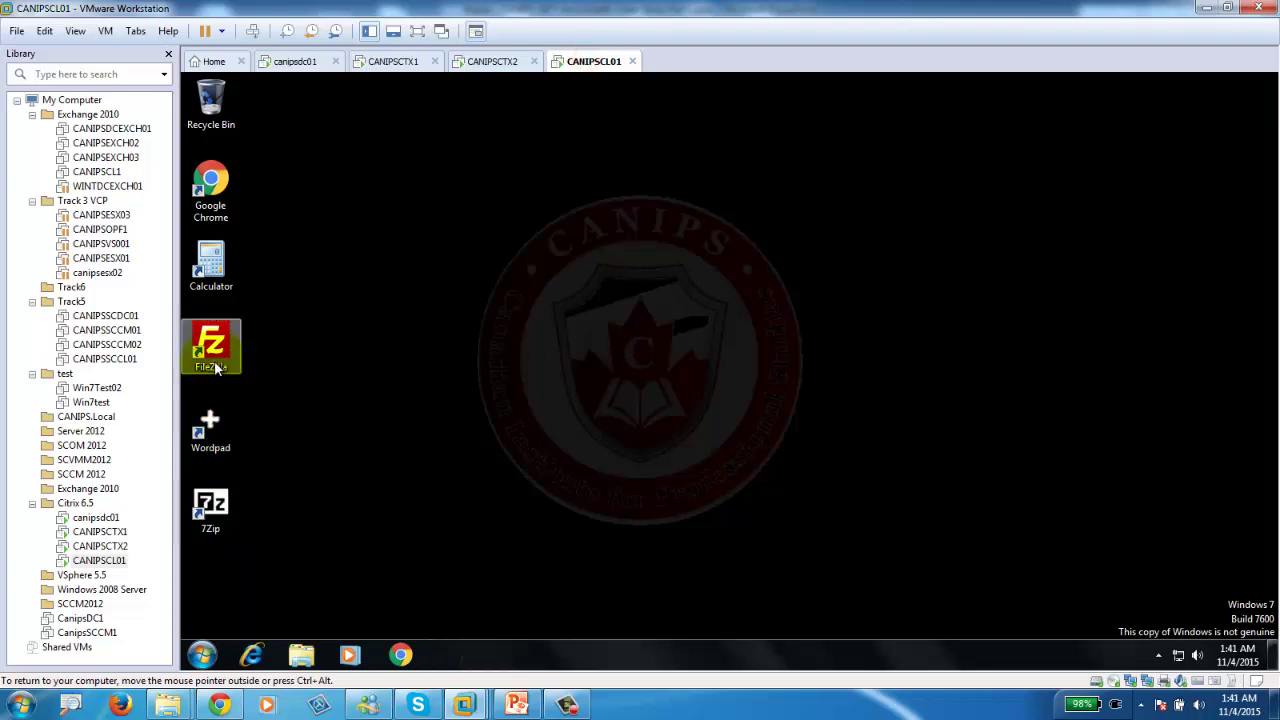
# In Chrome on CANIPSCL01, load canipsctx1/citrix/xenapp and maximize the browser window.
pyautogui.click(201, 655)
pyautogui.click(400, 655)
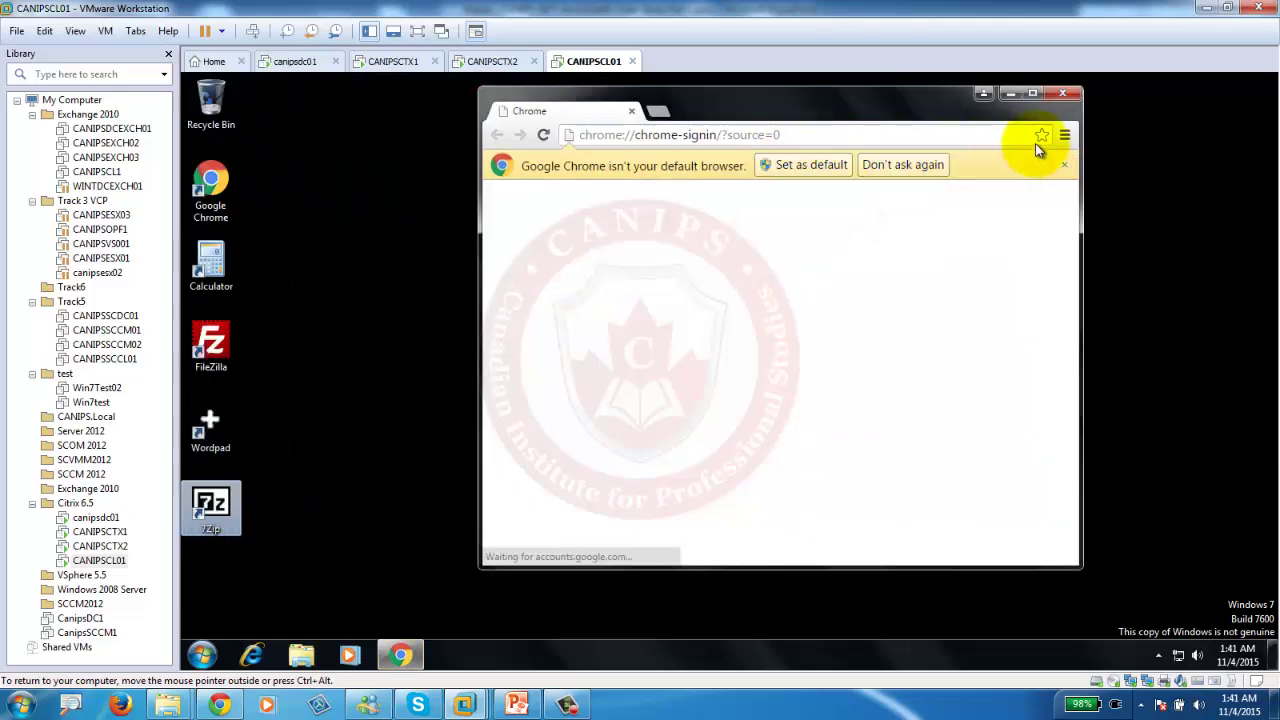
pyautogui.click(943, 133)
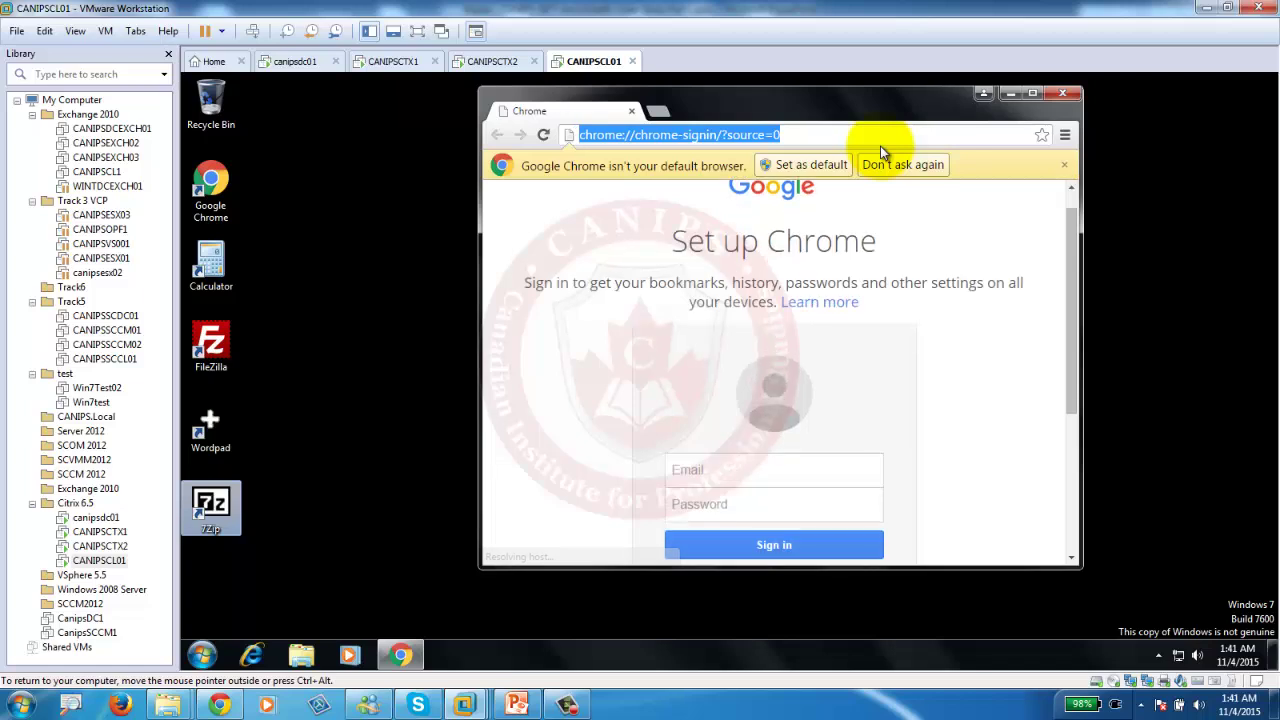
pyautogui.write('http://canipsctx1/citrix/xenapp')
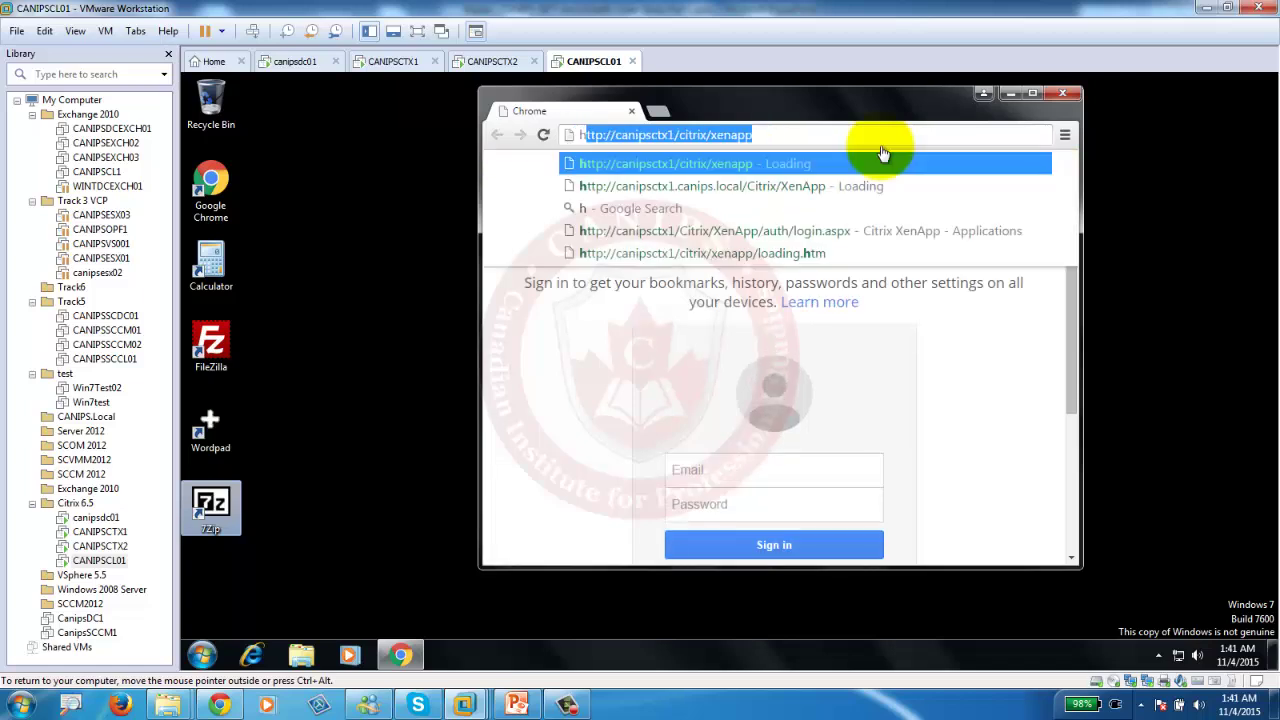
pyautogui.click(718, 186)
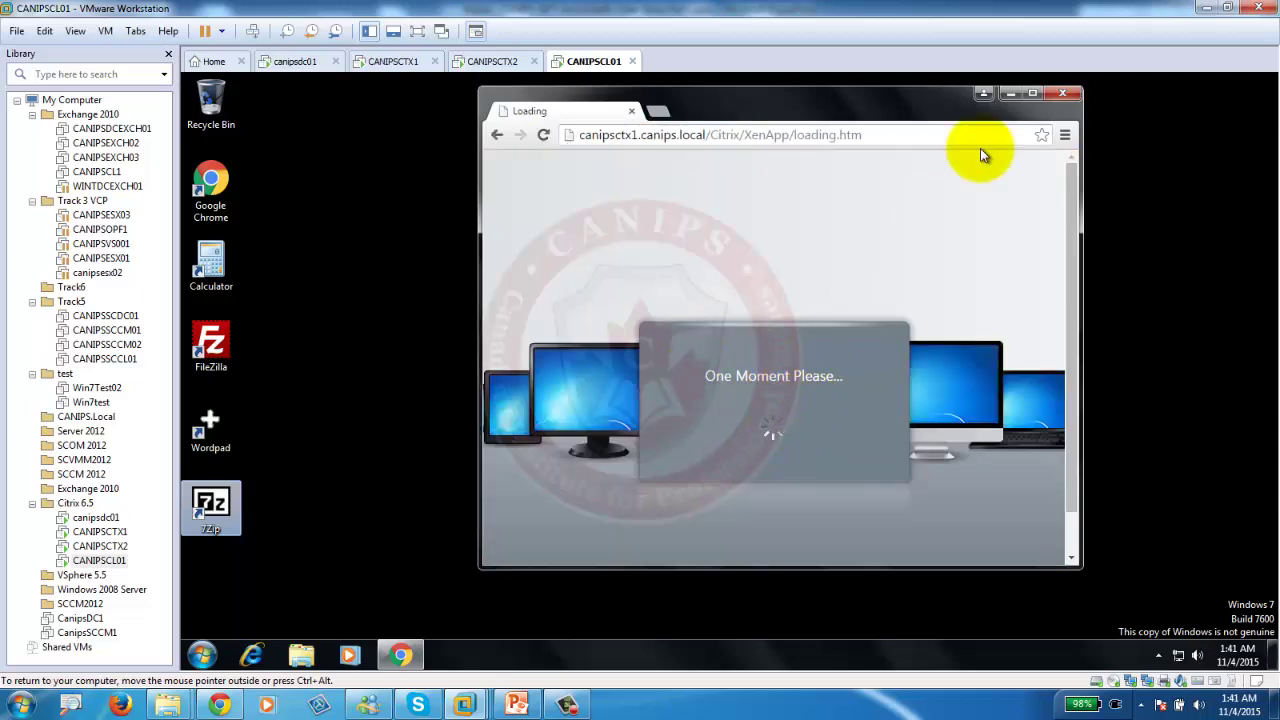
pyautogui.click(1032, 93)
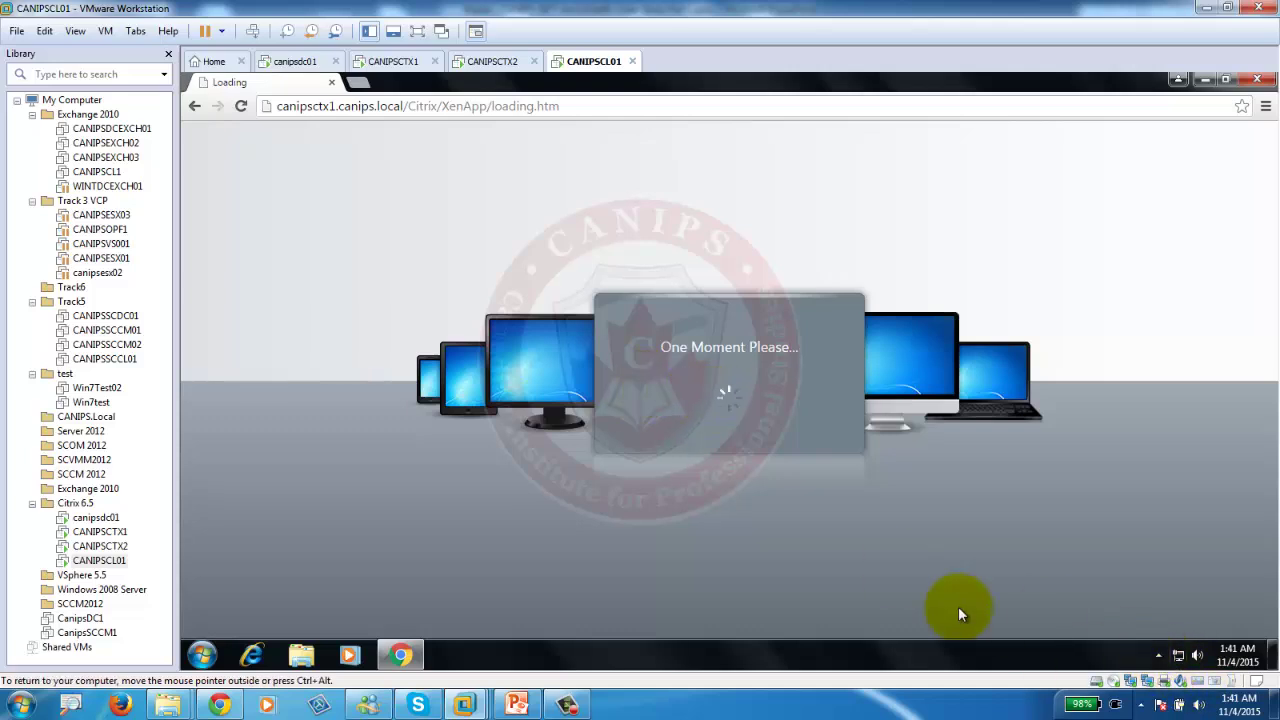
# View FileZilla's Servers list in CANIPSCTX1's AppCenter, then go back to the CANIPSCL01 client.
pyautogui.click(491, 61)
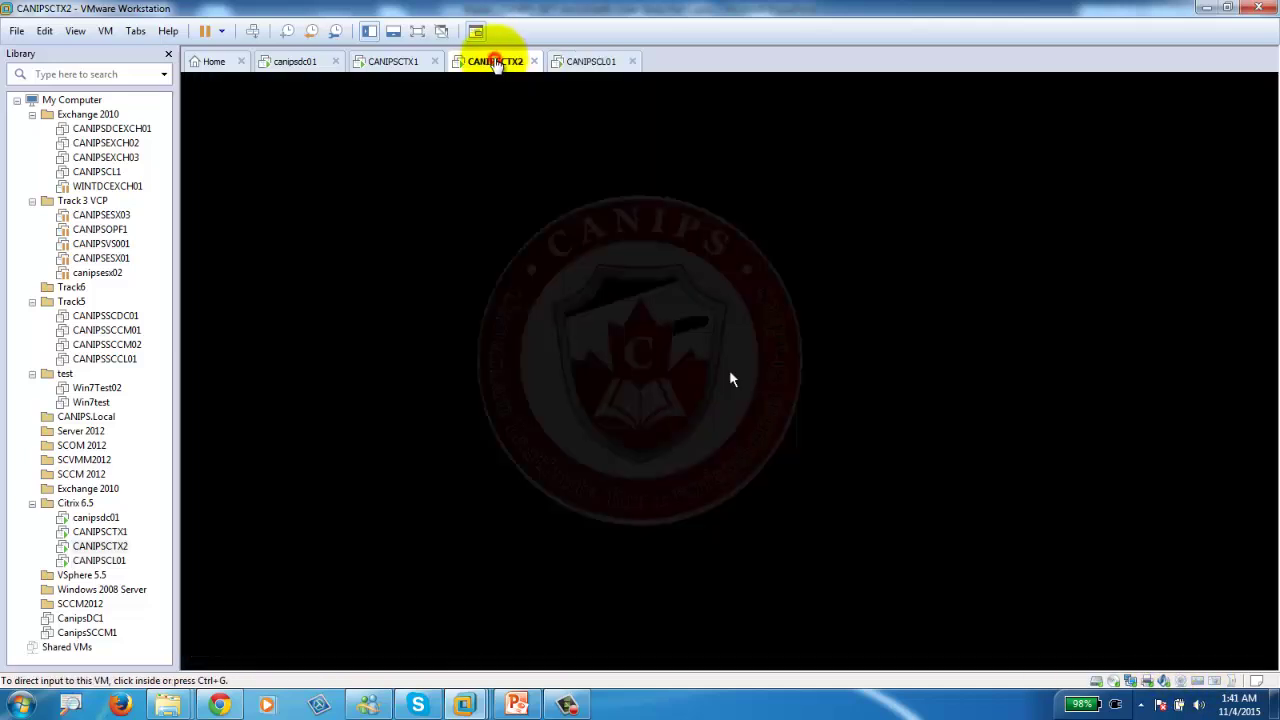
pyautogui.click(390, 63)
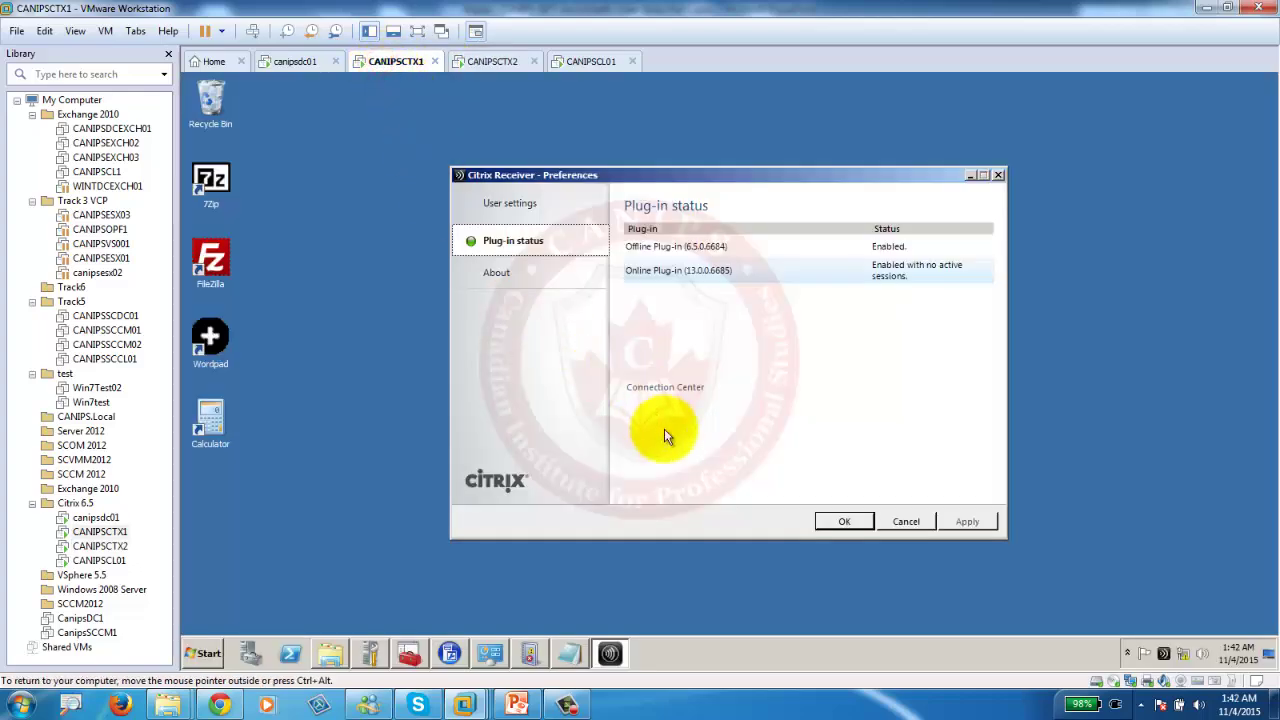
pyautogui.click(449, 653)
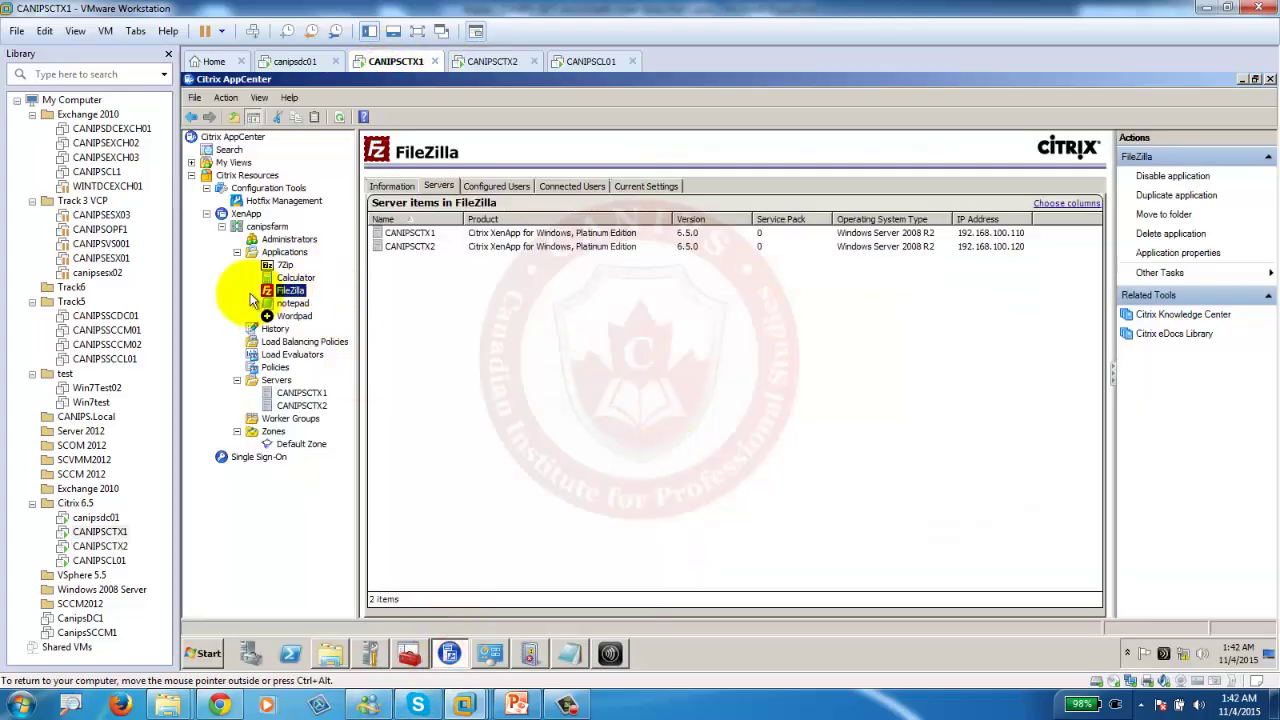
pyautogui.click(567, 705)
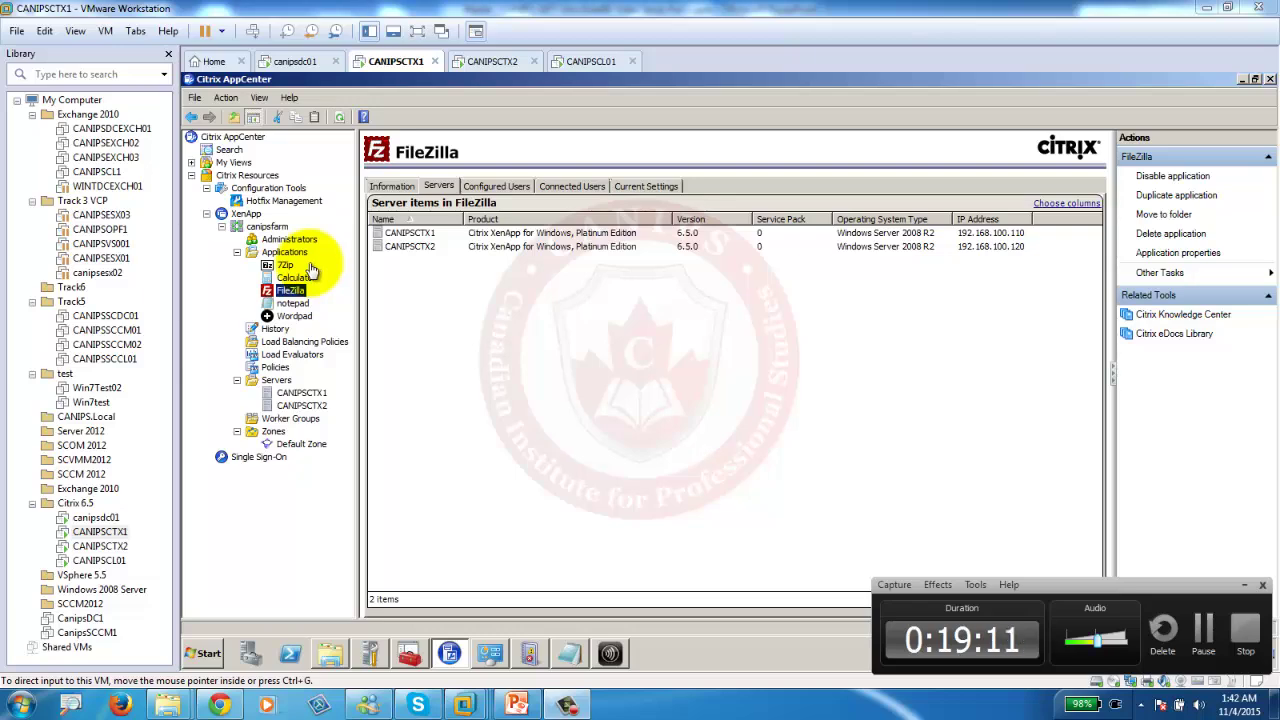
pyautogui.click(500, 61)
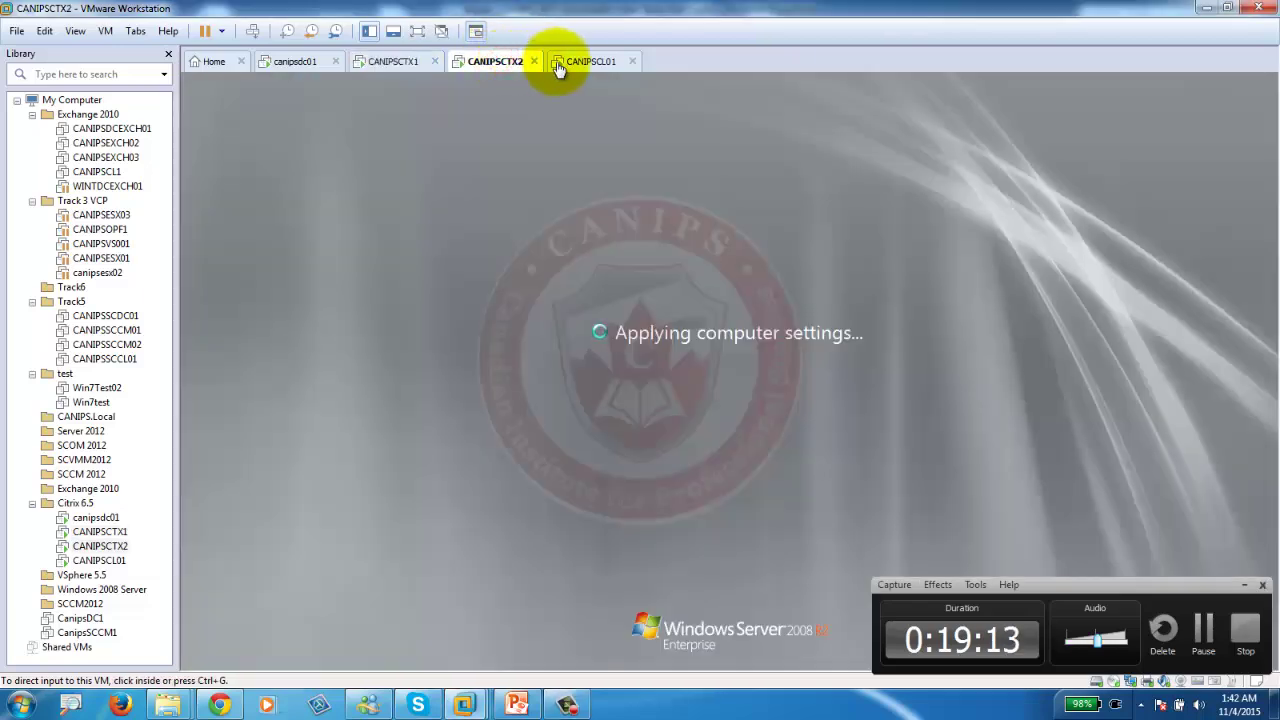
pyautogui.click(578, 61)
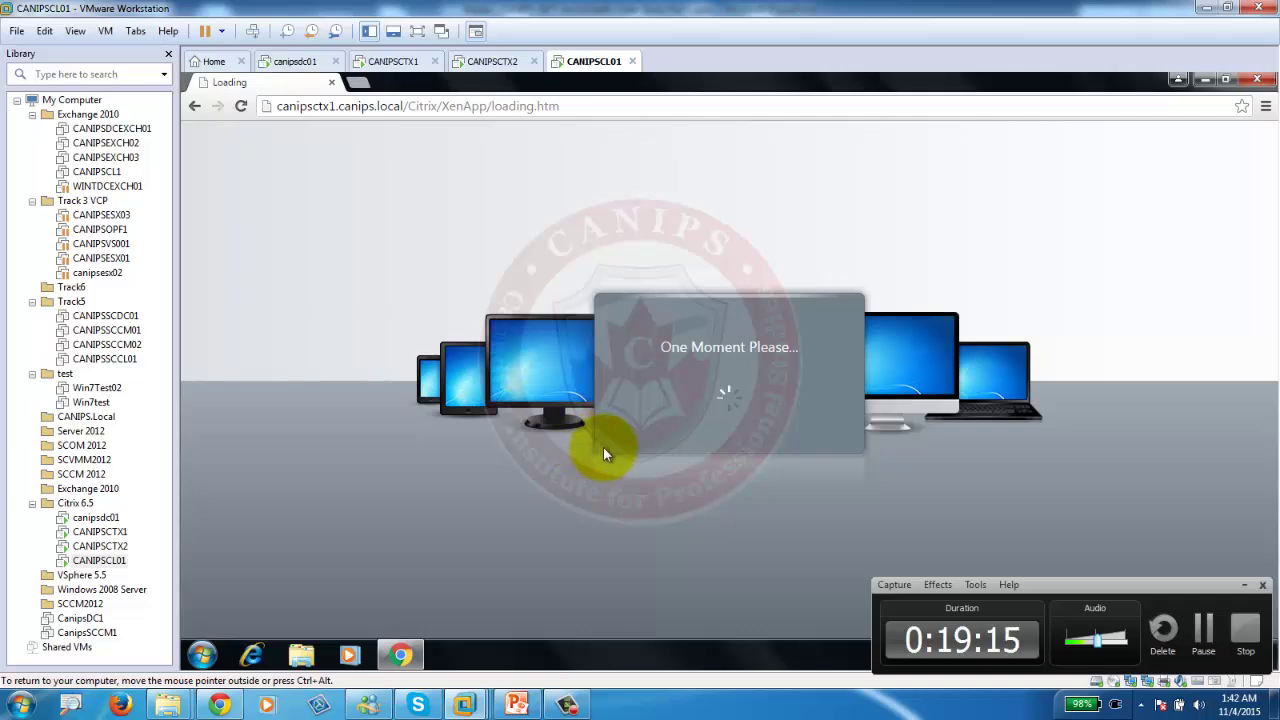